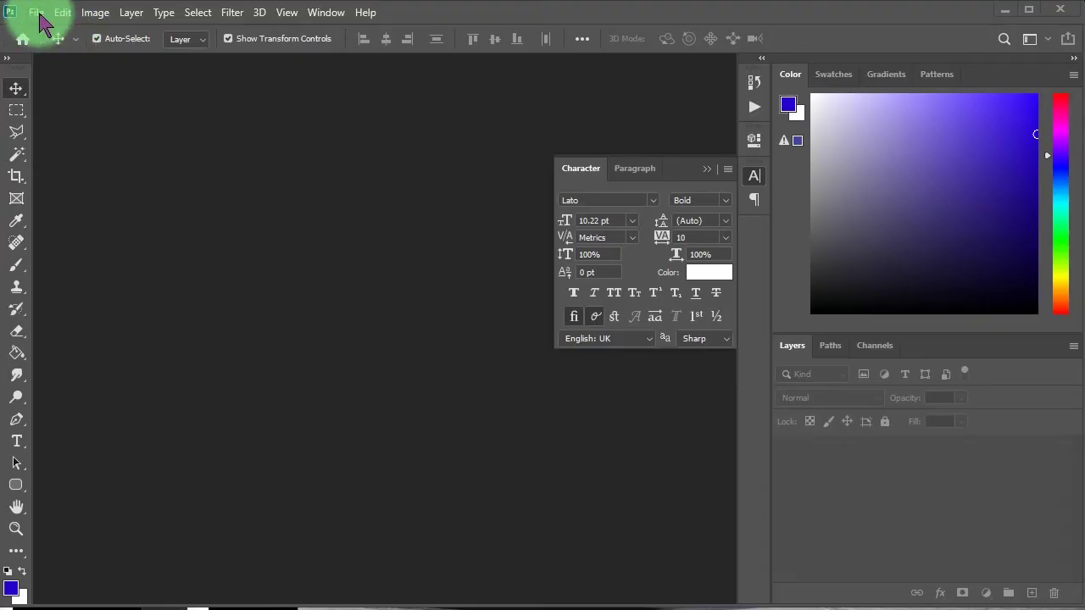
# Create a new blank white document 1024 px wide.
pyautogui.click(38, 17)
pyautogui.click(194, 36)
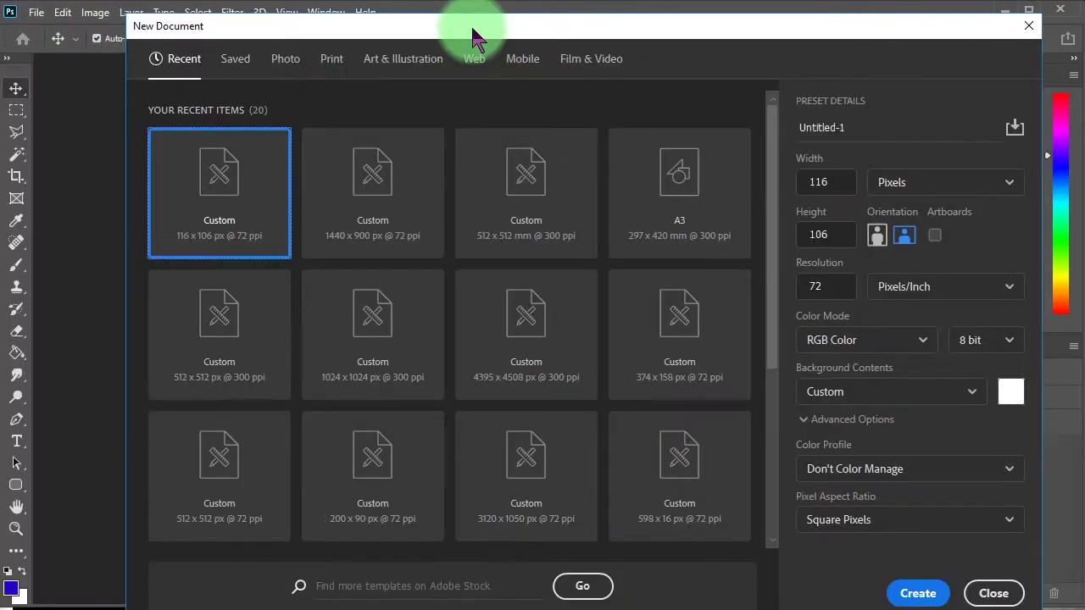
pyautogui.doubleClick(763, 177)
pyautogui.write('1024')
pyautogui.press('Tab')
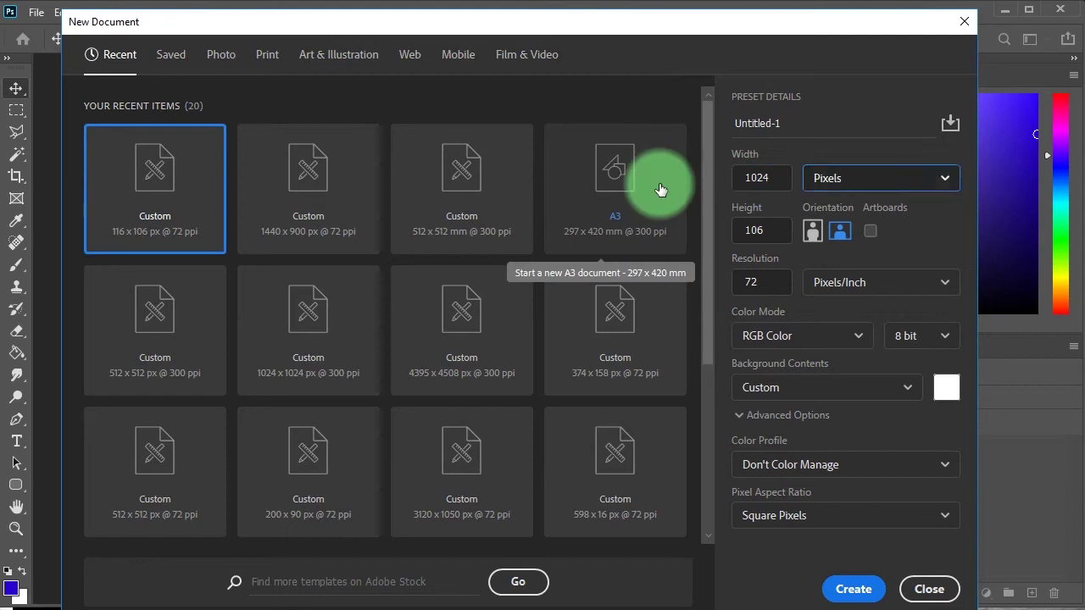
pyautogui.press('Return')
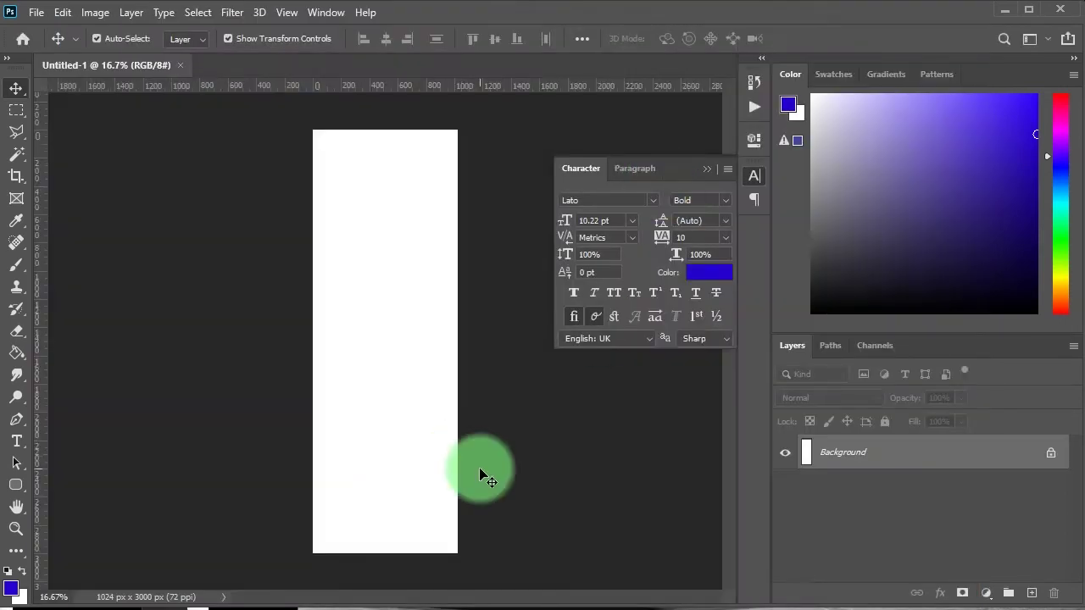
# Crop the canvas to 2376 px tall, then double the document to 2048 × 4752 px.
pyautogui.click(16, 176)
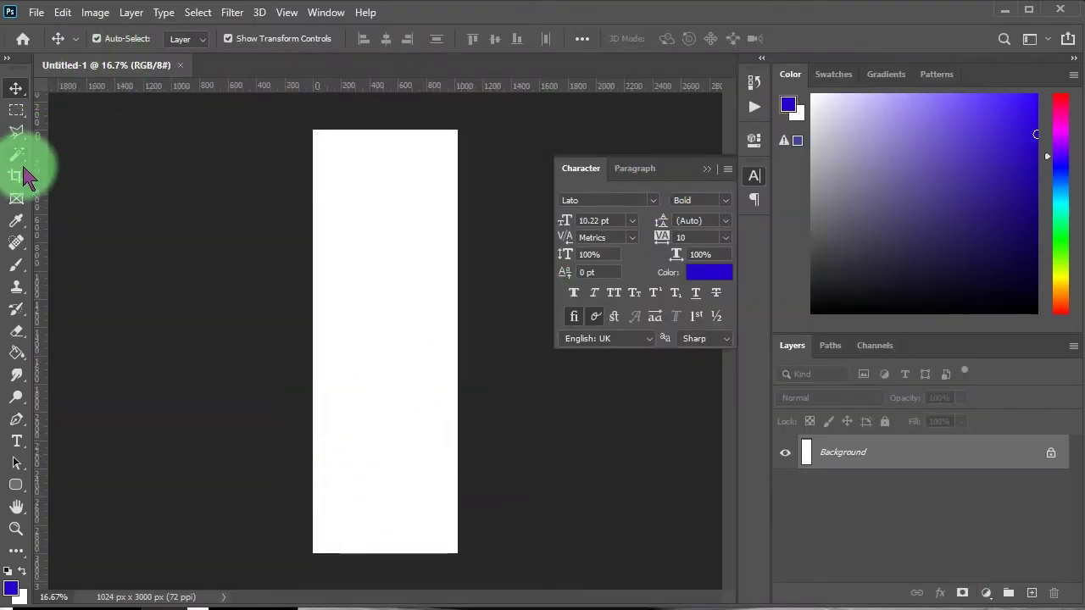
pyautogui.moveTo(386, 555); pyautogui.dragTo(418, 514)
pyautogui.press('Return')
pyautogui.click(95, 12)
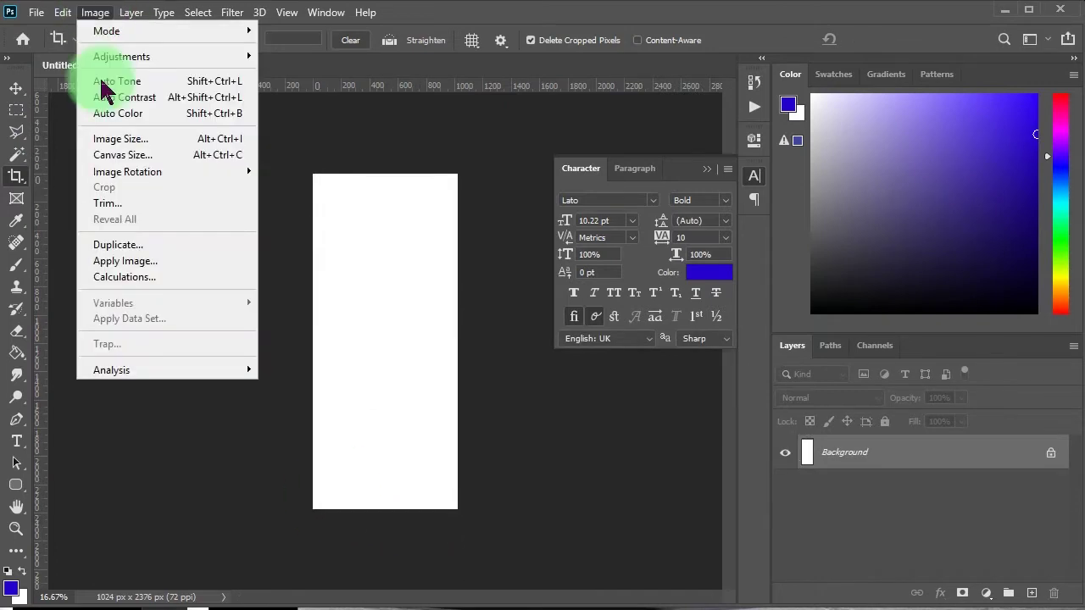
pyautogui.click(115, 136)
pyautogui.press('Return')
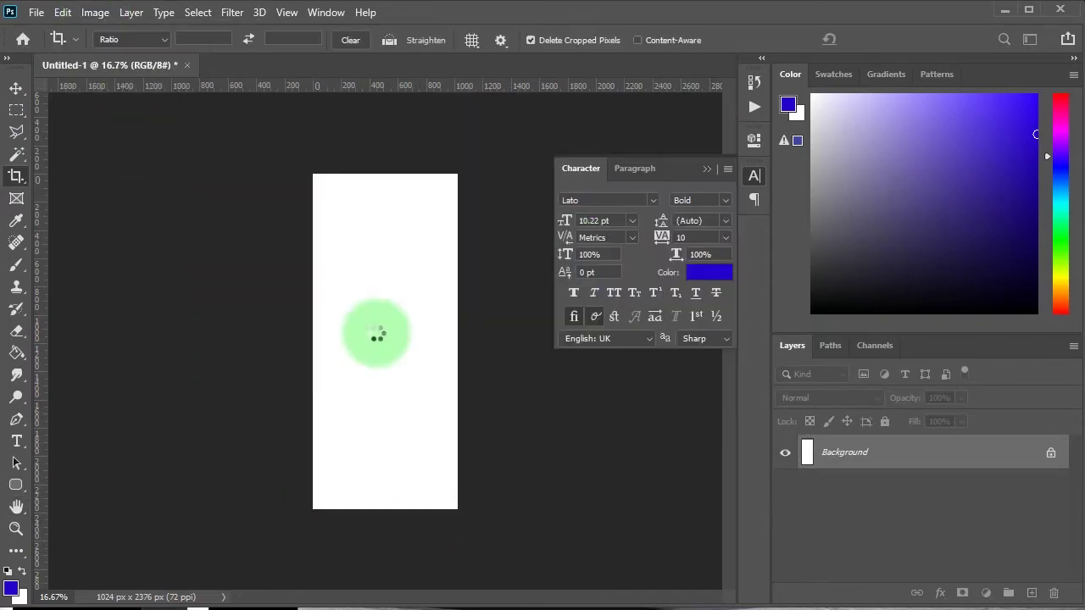
pyautogui.hotkey('ctrl', '-')
pyautogui.hotkey('ctrl', '-')
pyautogui.hotkey('ctrl', '+')
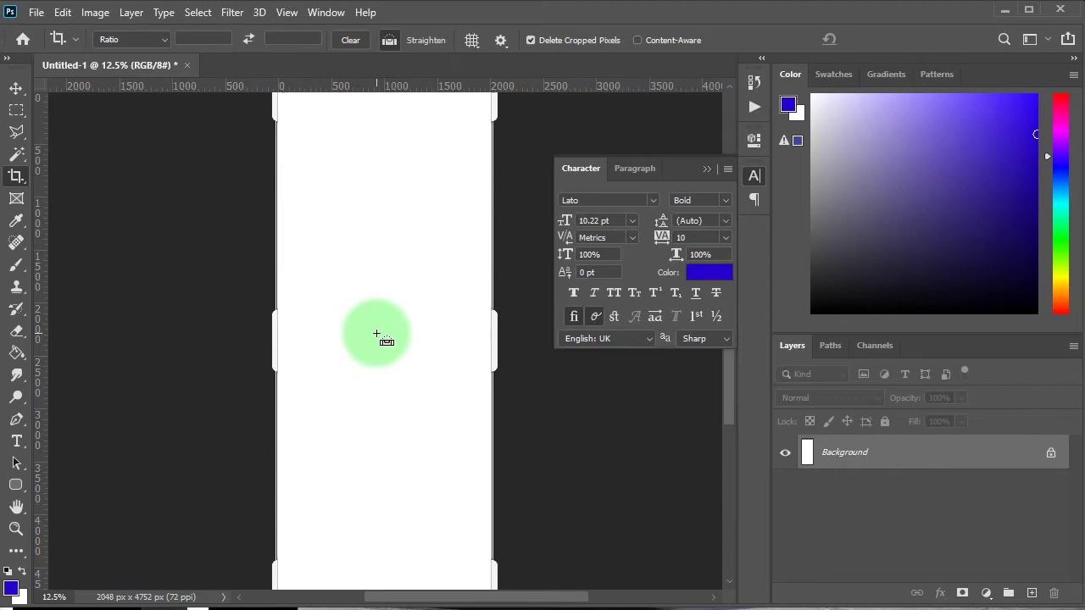
# On a new layer named IMG1, fill a full-width blue block across the canvas top.
pyautogui.click(1031, 592)
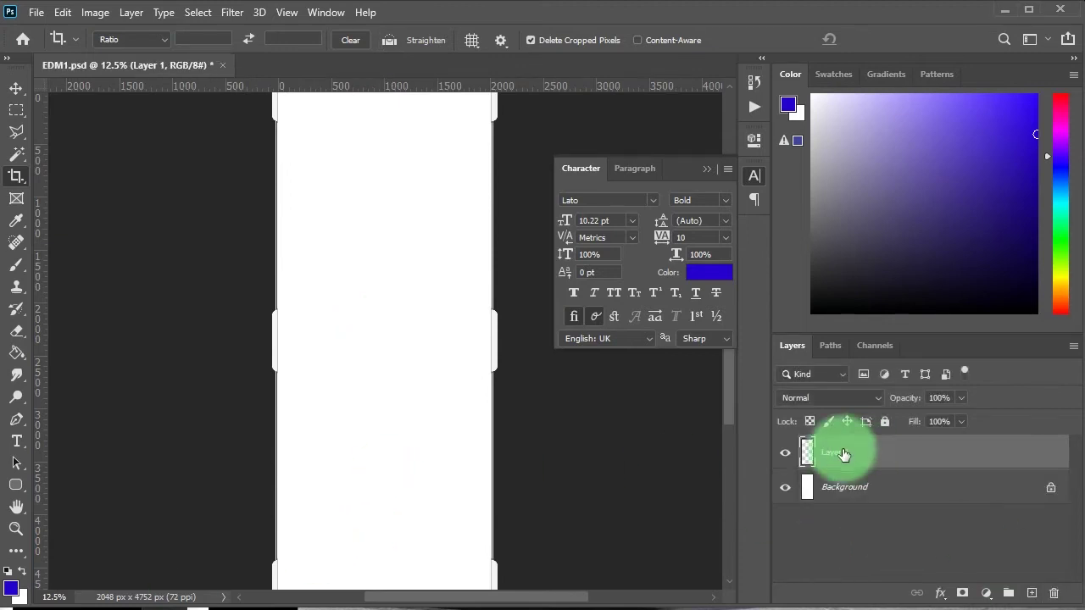
pyautogui.click(400, 248)
pyautogui.click(16, 110)
pyautogui.moveTo(237, 167); pyautogui.dragTo(559, 303)
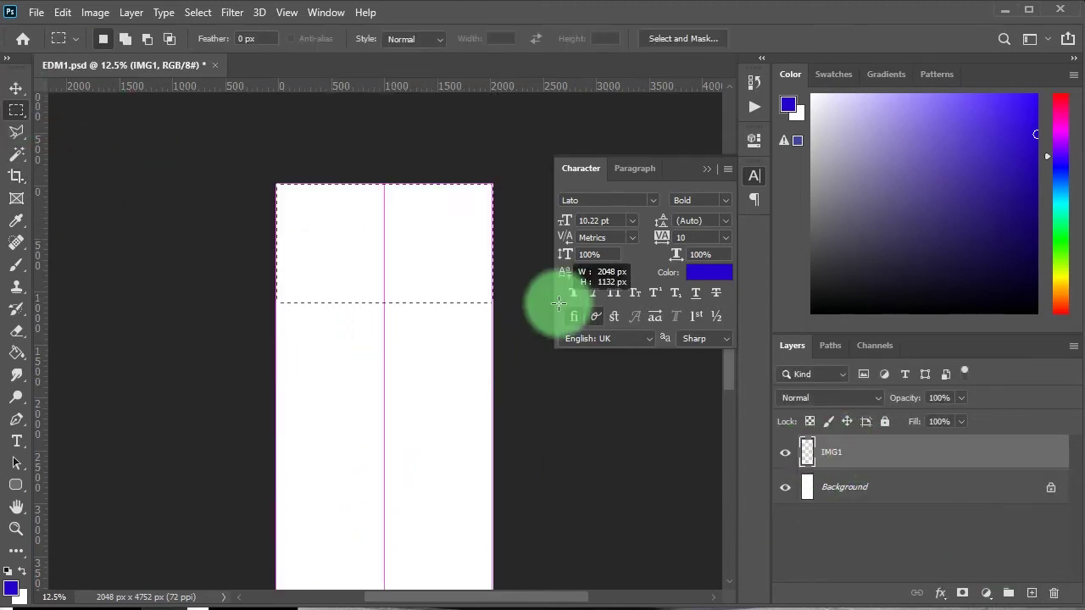
pyautogui.hotkey('alt', 'BackSpace')
pyautogui.hotkey('ctrl', 'd')
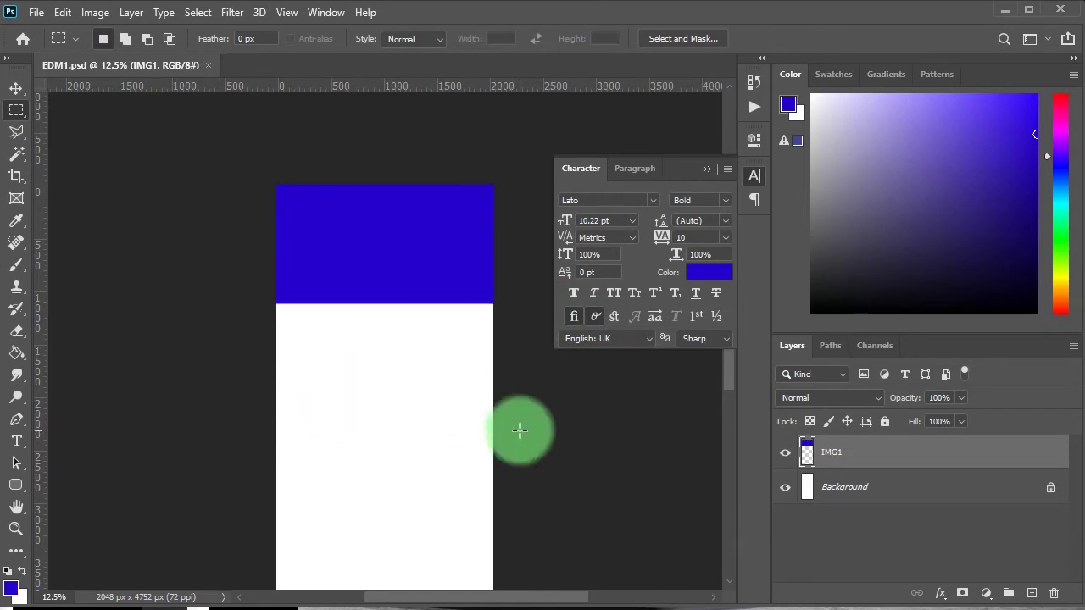
# On a new layer named Design1, fill a purple (#5934a5) band just under the blue header.
pyautogui.click(1031, 592)
pyautogui.moveTo(261, 279); pyautogui.dragTo(499, 329)
pyautogui.moveTo(262, 300); pyautogui.dragTo(518, 270)
pyautogui.click(709, 272)
pyautogui.moveTo(238, 328); pyautogui.dragTo(237, 345)
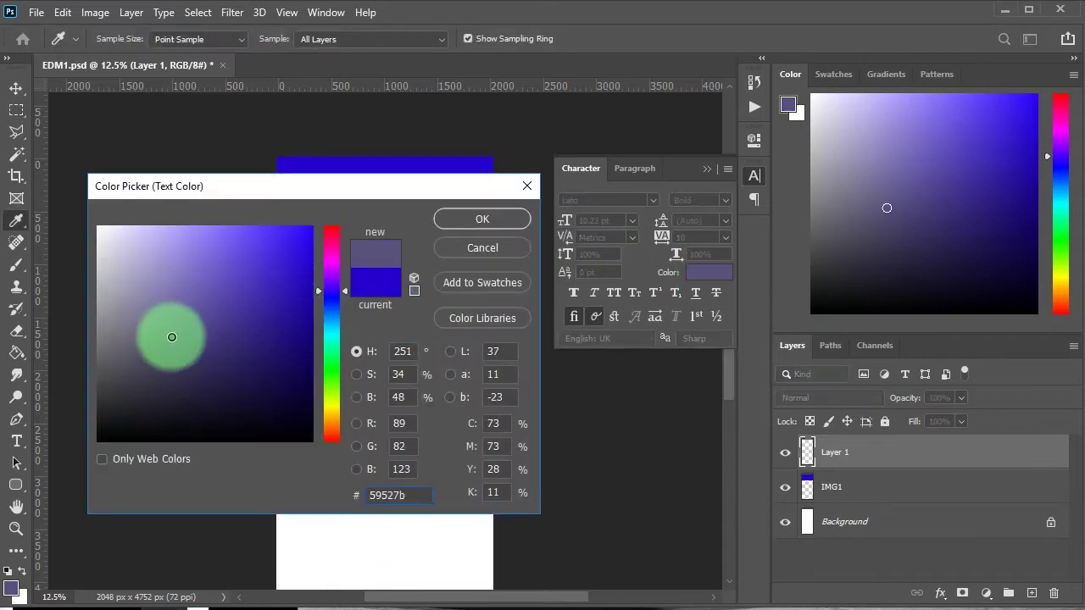
pyautogui.click(247, 306)
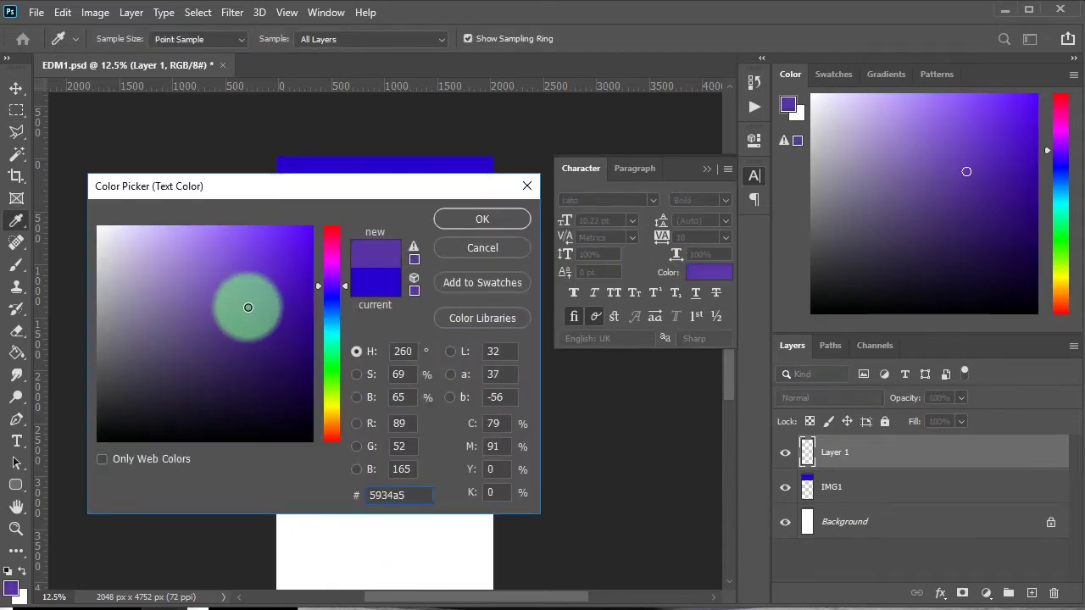
pyautogui.click(482, 218)
pyautogui.doubleClick(835, 453)
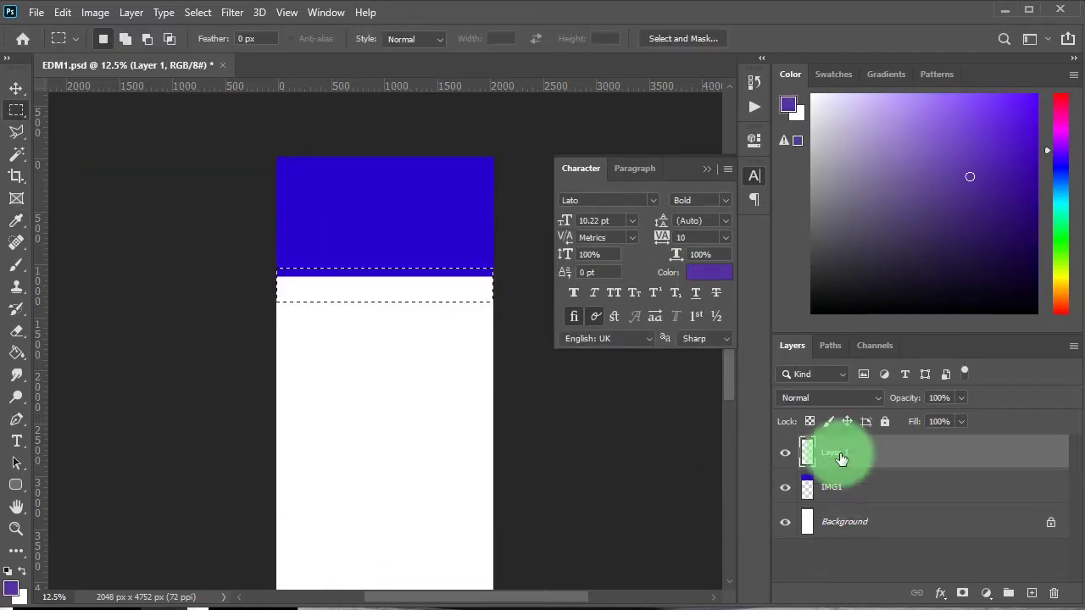
pyautogui.write('Design1')
pyautogui.click(878, 559)
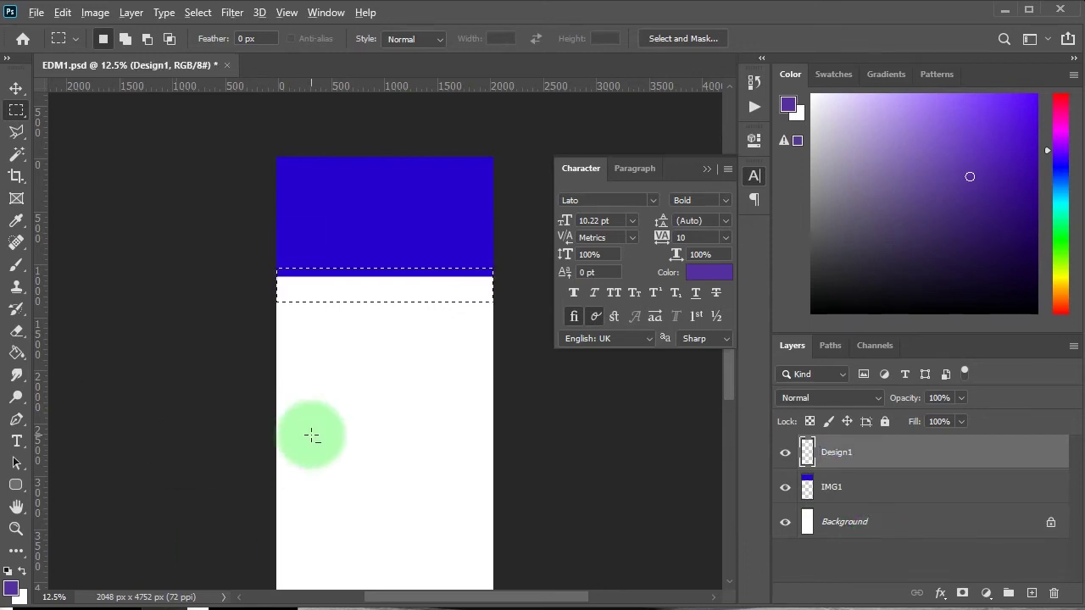
pyautogui.hotkey('alt', 'BackSpace')
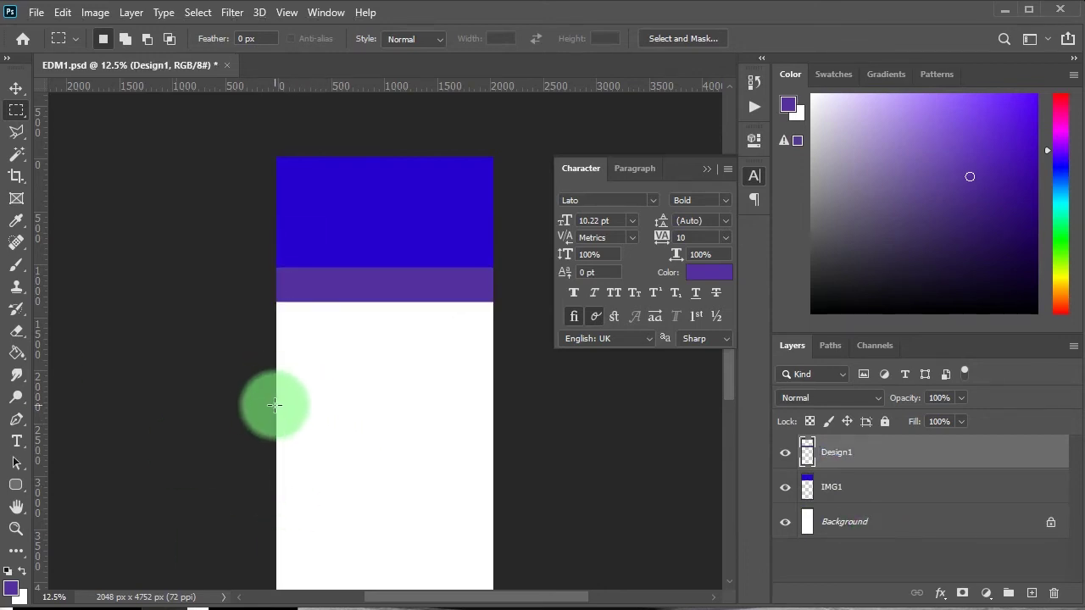
# Fill purple middle and bottom bands, then nudge the middle band down.
pyautogui.moveTo(274, 404); pyautogui.dragTo(548, 418)
pyautogui.hotkey('alt', 'BackSpace')
pyautogui.scroll(-3, 314, 527)
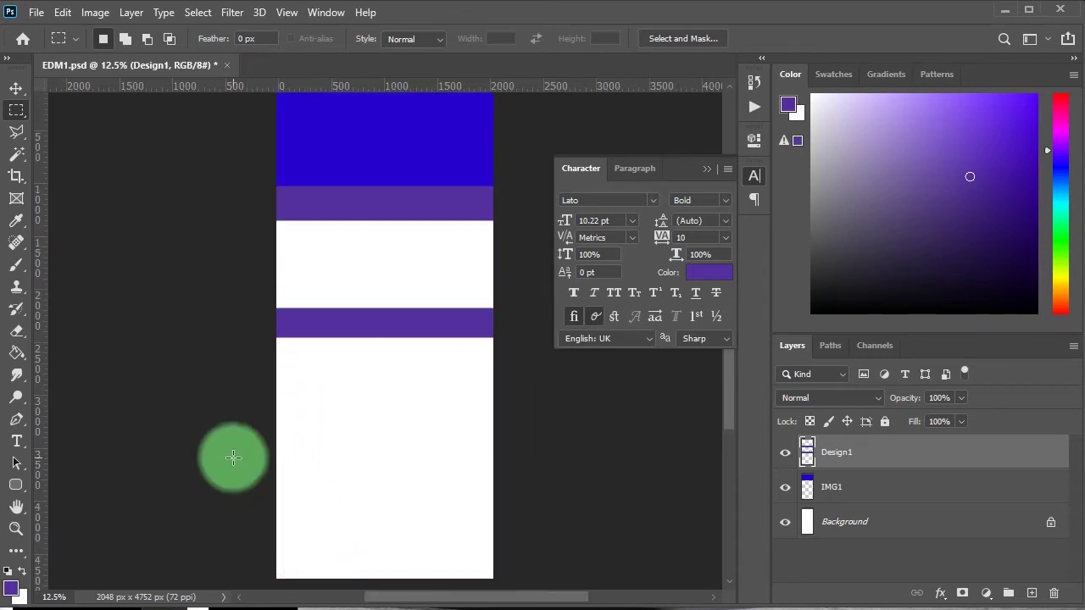
pyautogui.moveTo(269, 526); pyautogui.dragTo(600, 576)
pyautogui.hotkey('alt', 'BackSpace')
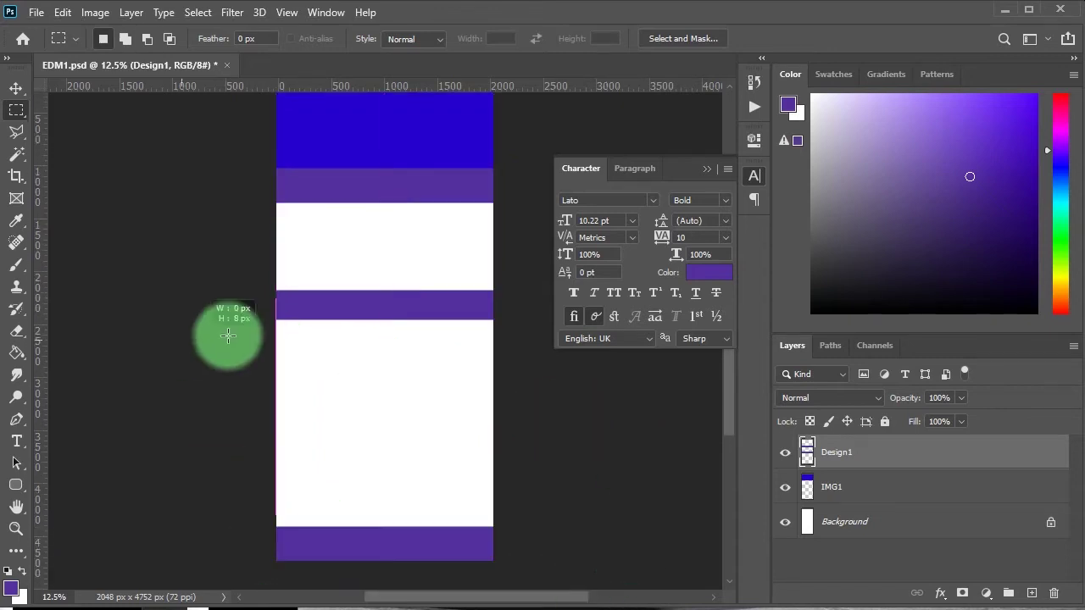
pyautogui.press('v')
pyautogui.hotkey('shift', 'Down')
pyautogui.hotkey('shift', 'Down')
pyautogui.hotkey('shift', 'Down')
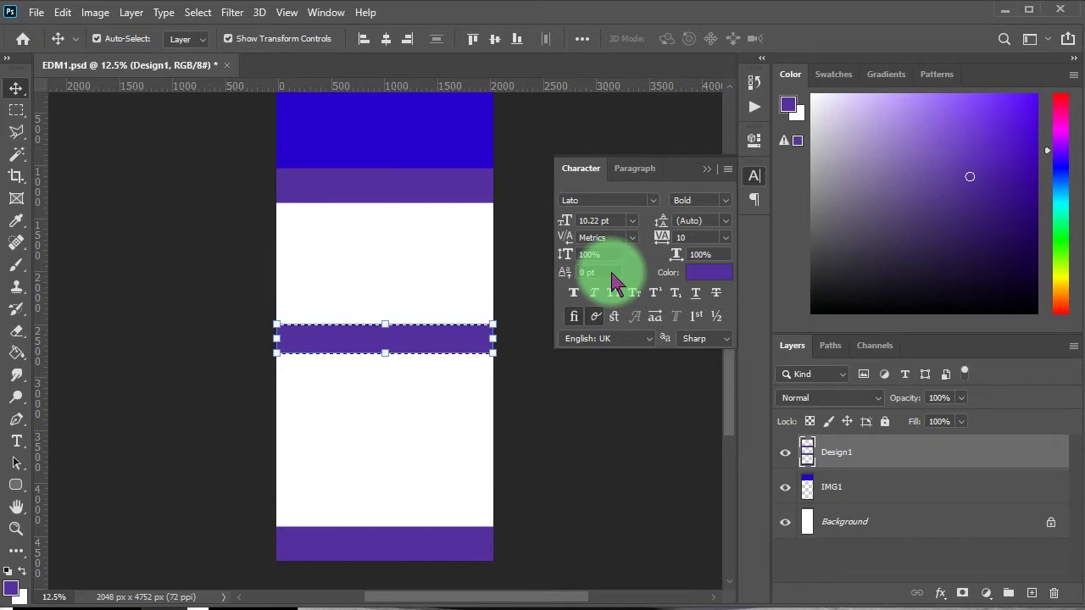
# Add enlarged white KEYNOTE SPEAKER text on the middle purple band.
pyautogui.scroll(1, 254, 382)
pyautogui.press('t')
pyautogui.click(288, 380)
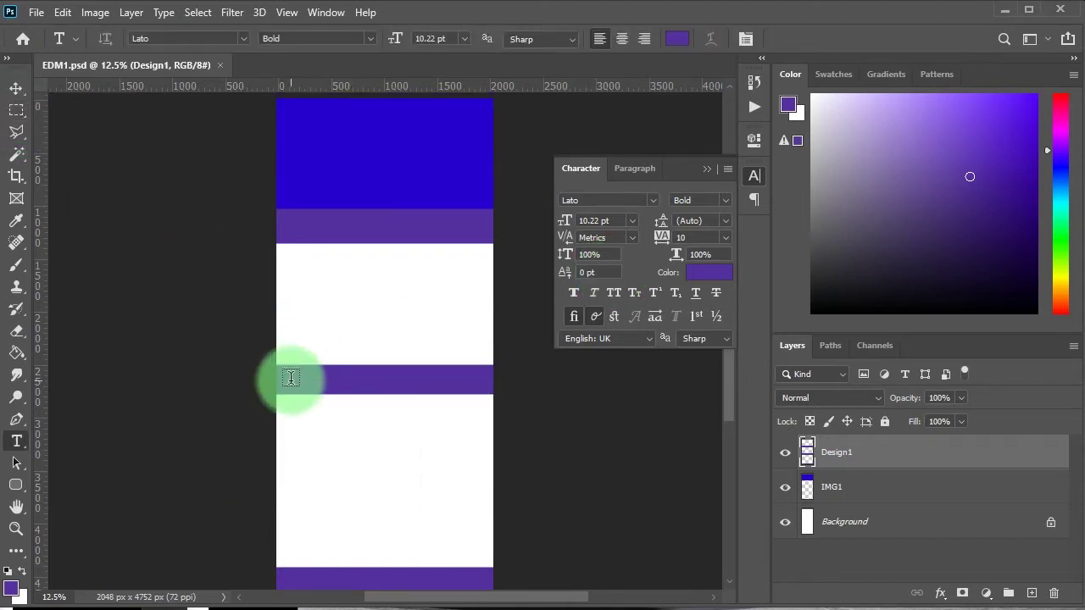
pyautogui.write('KEYNOTE SPEAKER')
pyautogui.hotkey('ctrl', 'Return')
pyautogui.click(708, 272)
pyautogui.moveTo(169, 279); pyautogui.dragTo(73, 187)
pyautogui.click(458, 214)
pyautogui.click(302, 378)
pyautogui.moveTo(302, 379)
pyautogui.mouseDown()
pyautogui.moveTo(444, 353)
pyautogui.moveTo(426, 358)
pyautogui.mouseUp()
pyautogui.press('Return')
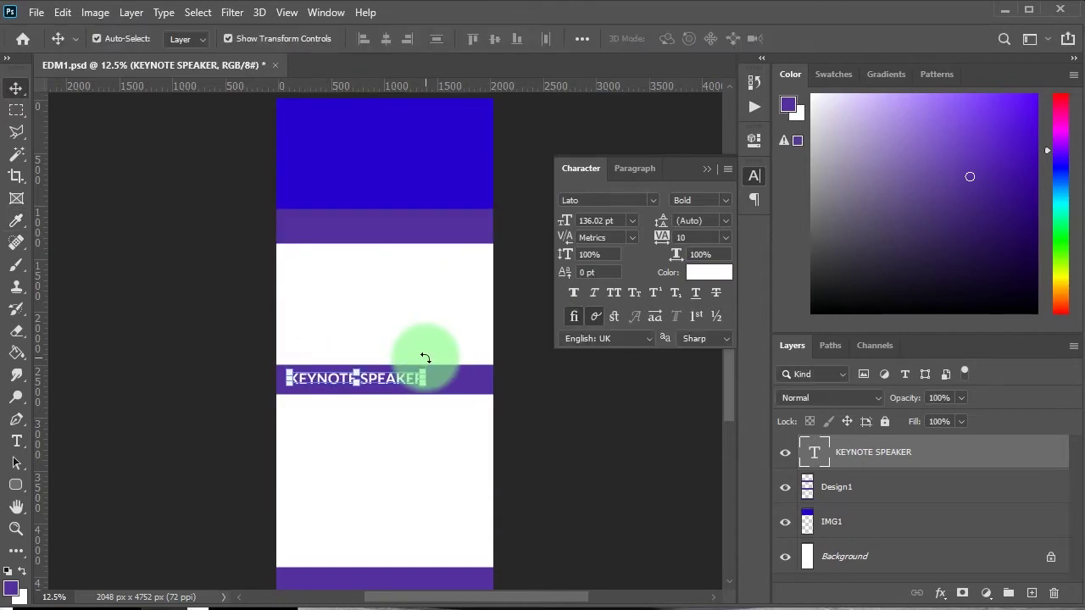
# Add enlarged purple Mr. Lorem Ipsum text below the band.
pyautogui.click(603, 481)
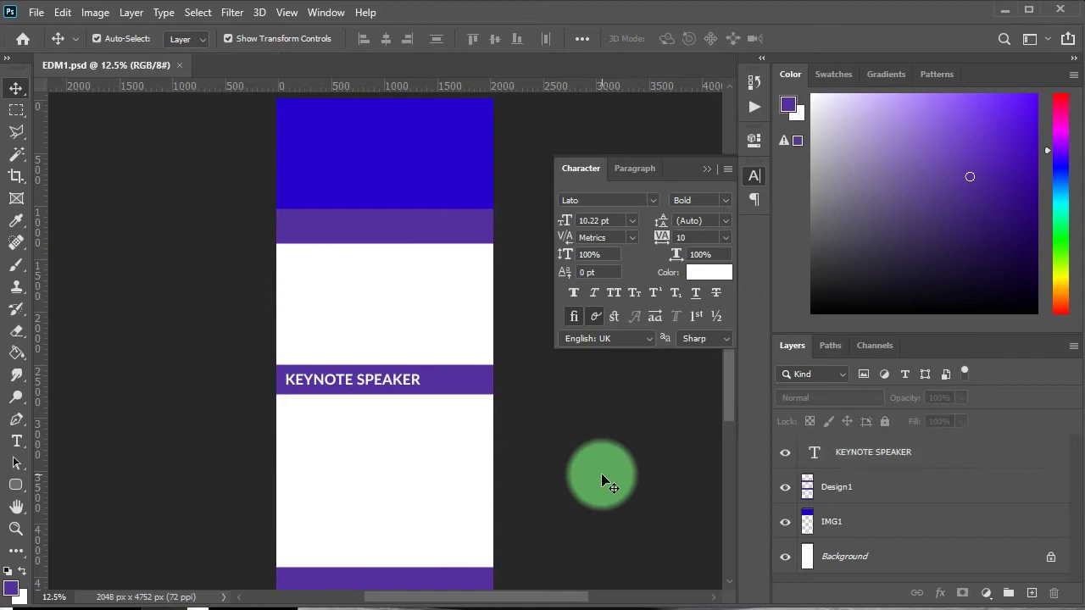
pyautogui.press('t')
pyautogui.click(296, 427)
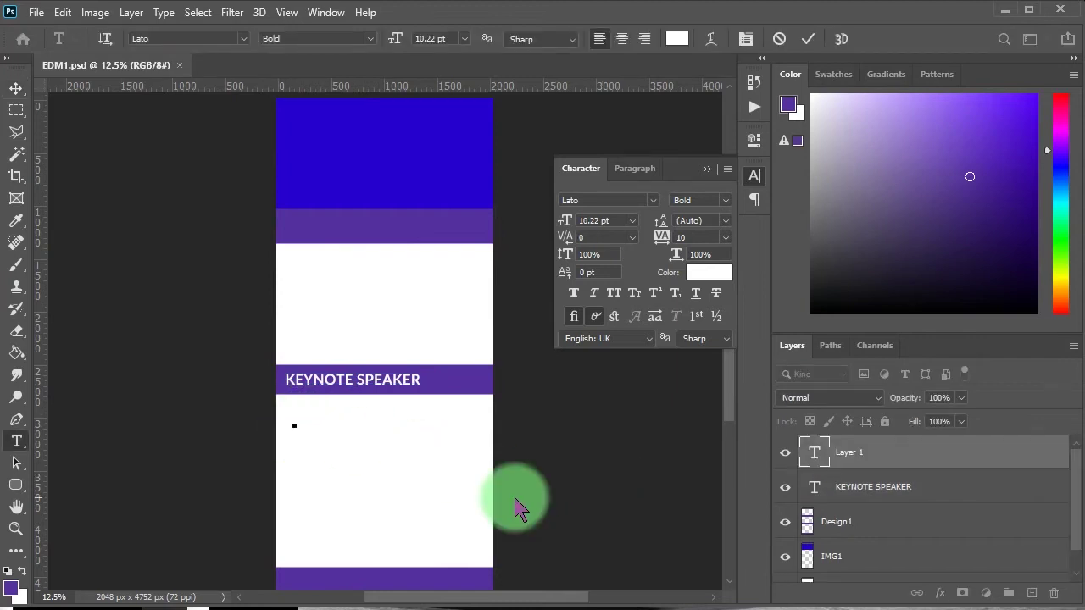
pyautogui.press('Escape')
pyautogui.press('v')
pyautogui.moveTo(307, 425); pyautogui.dragTo(436, 398)
pyautogui.click(708, 272)
pyautogui.click(436, 576)
pyautogui.click(484, 218)
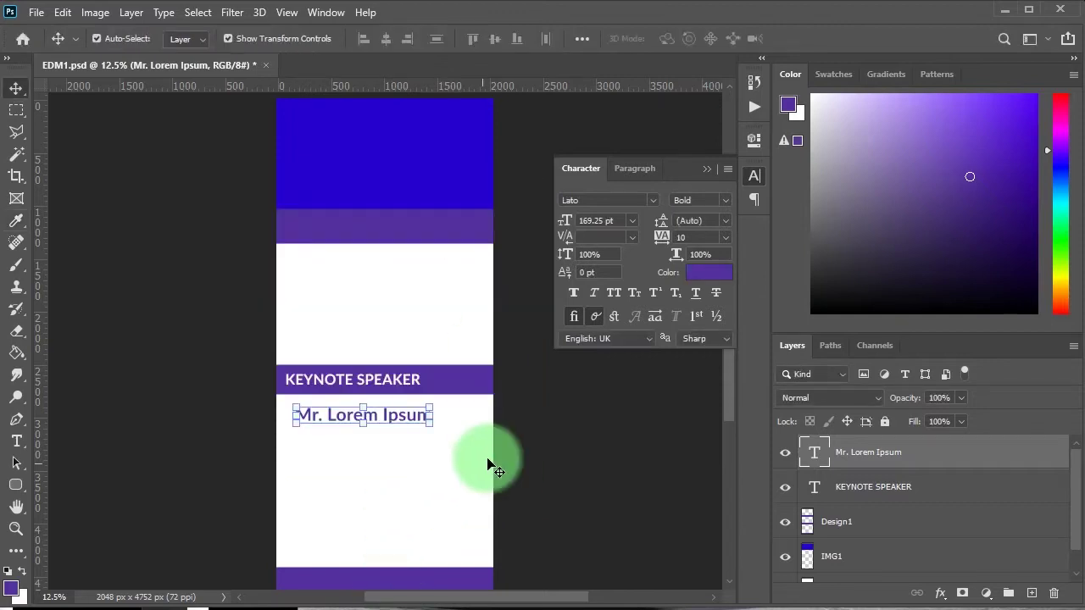
# Make the name All Caps and break it into MR. LOREM / IPSUM on two lines.
pyautogui.click(614, 292)
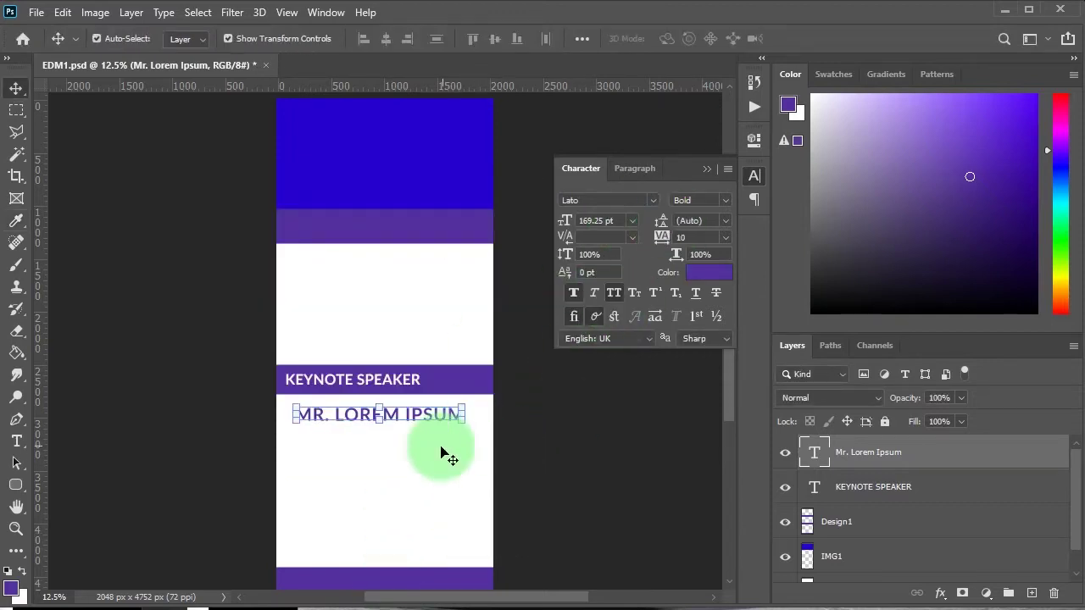
pyautogui.press('t')
pyautogui.click(399, 415)
pyautogui.press('Return')
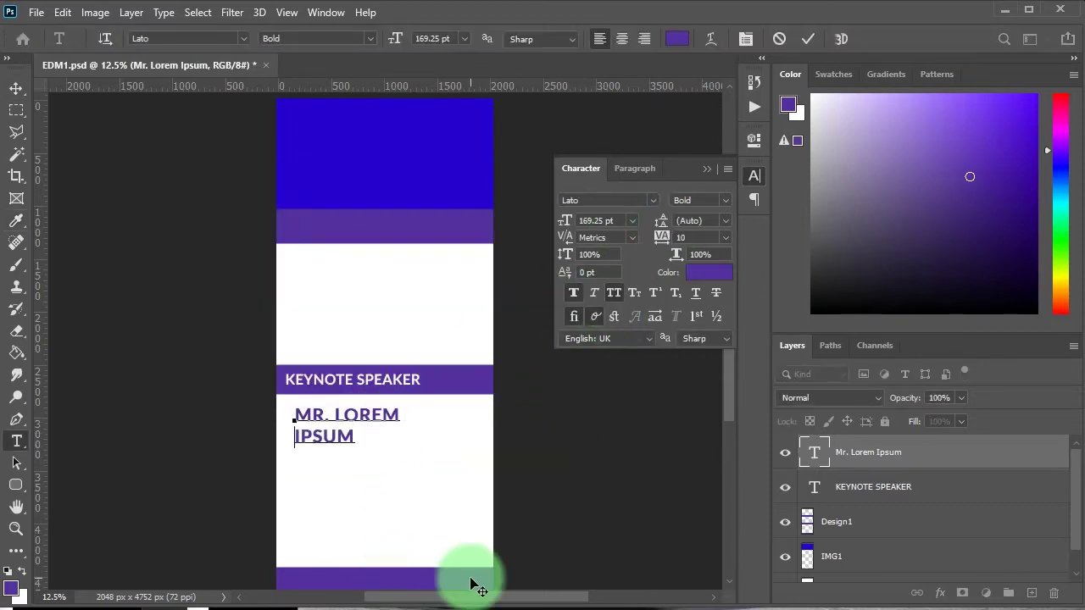
pyautogui.press('Escape')
pyautogui.press('v')
pyautogui.click(597, 490)
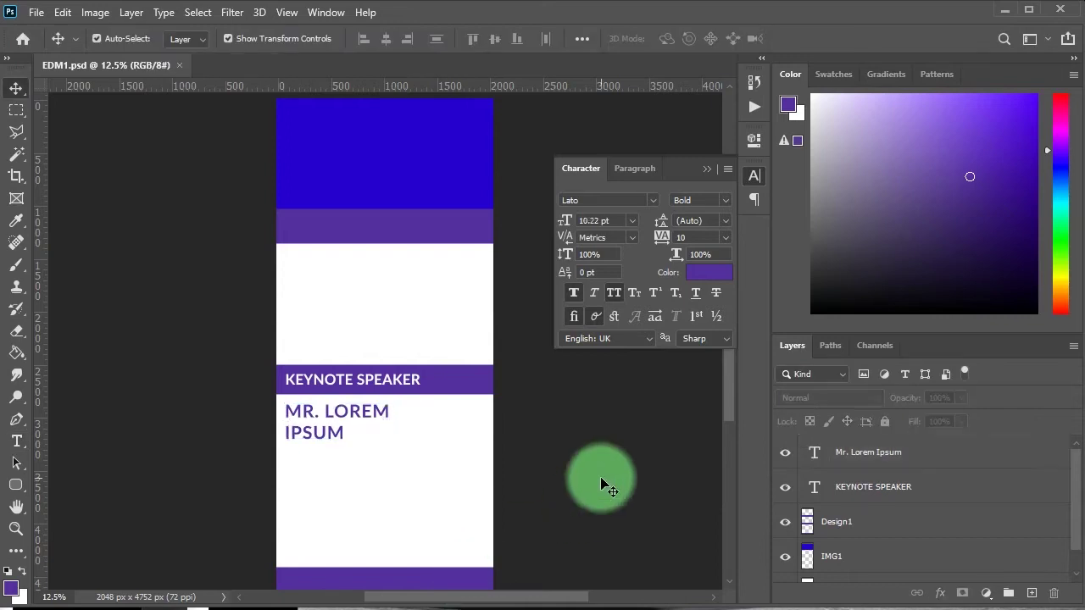
pyautogui.scroll(1, 513, 532)
pyautogui.scroll(-2, 513, 532)
pyautogui.scroll(2, 436, 491)
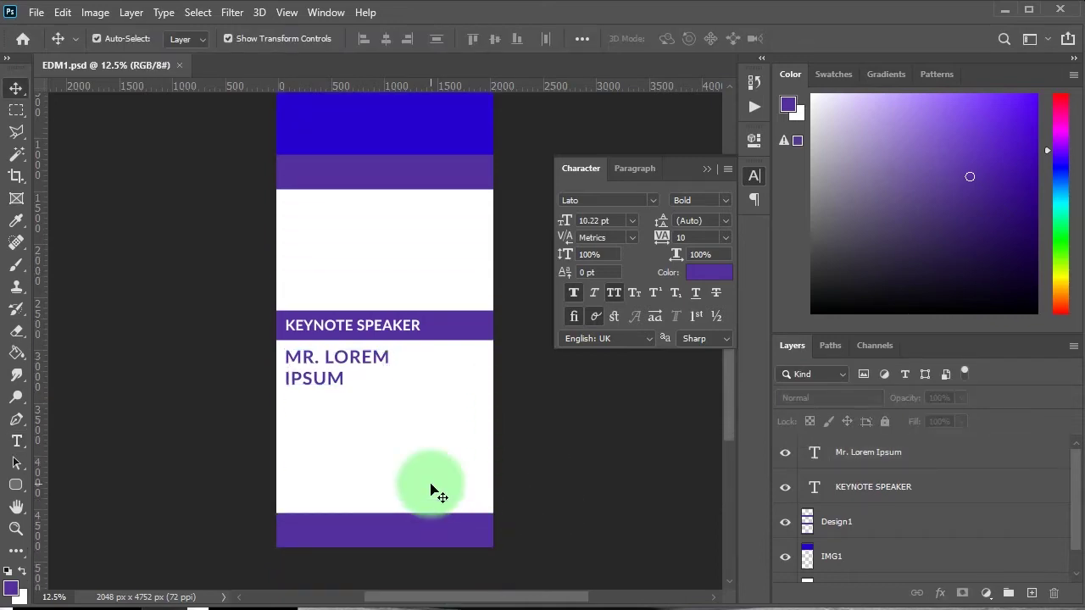
pyautogui.scroll(-1, 407, 381)
# Add an enlarged white (#ffffff) Key Topics heading in the top purple band.
pyautogui.press('t')
pyautogui.click(369, 238)
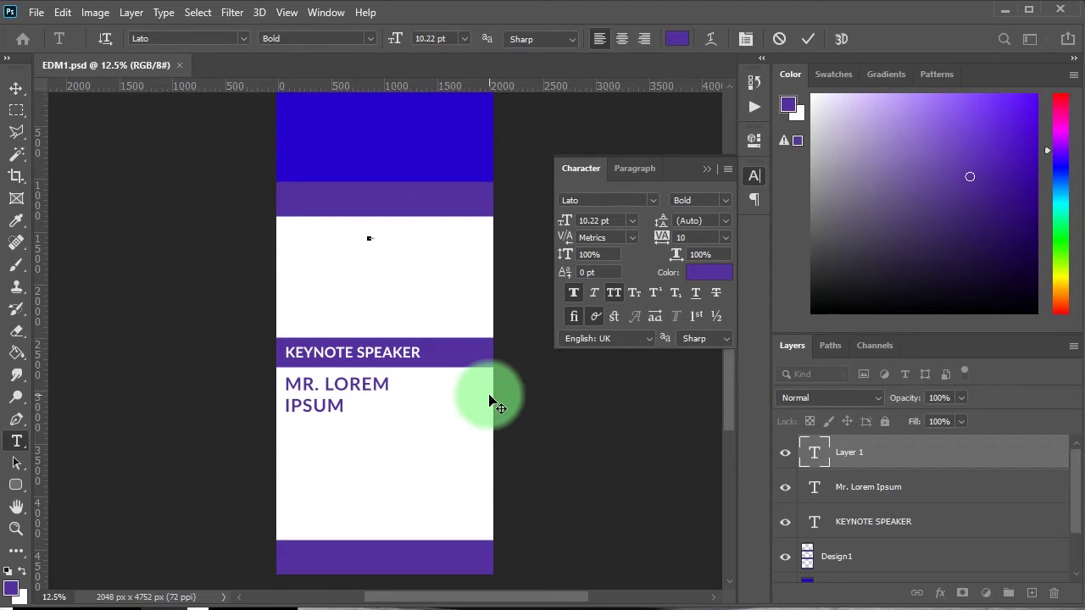
pyautogui.write('Key Topics:')
pyautogui.press('Escape')
pyautogui.press('v')
pyautogui.moveTo(374, 237)
pyautogui.mouseDown()
pyautogui.moveTo(452, 235)
pyautogui.moveTo(415, 196)
pyautogui.mouseUp()
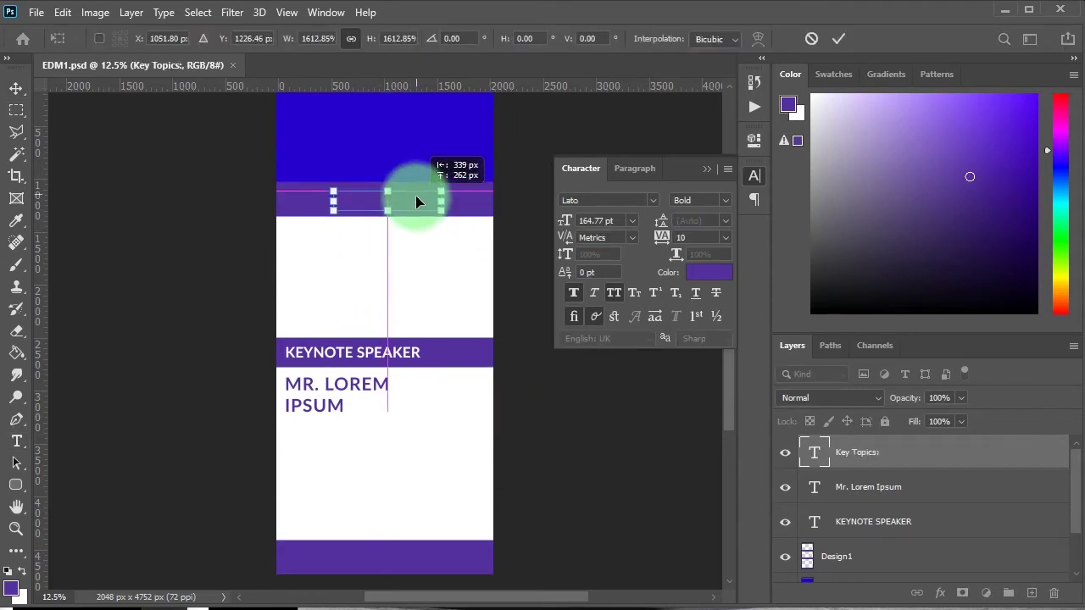
pyautogui.click(707, 455)
pyautogui.click(708, 272)
pyautogui.write('ffffff')
pyautogui.press('Return')
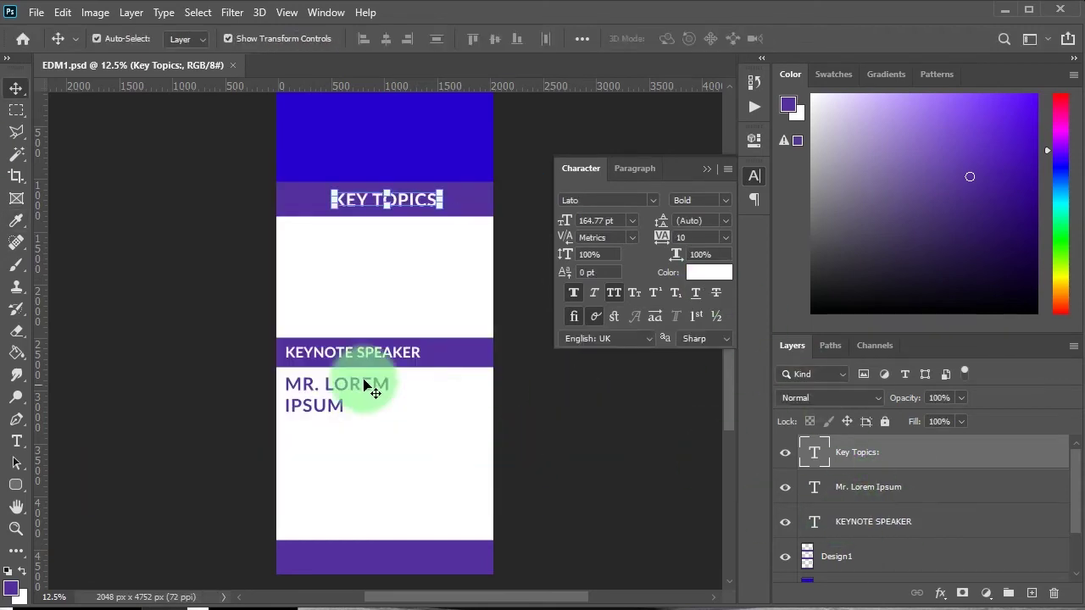
# Centre-align the KEY TOPICS heading and centre it in the band.
pyautogui.press('m')
pyautogui.press('v')
pyautogui.scroll(1, 418, 381)
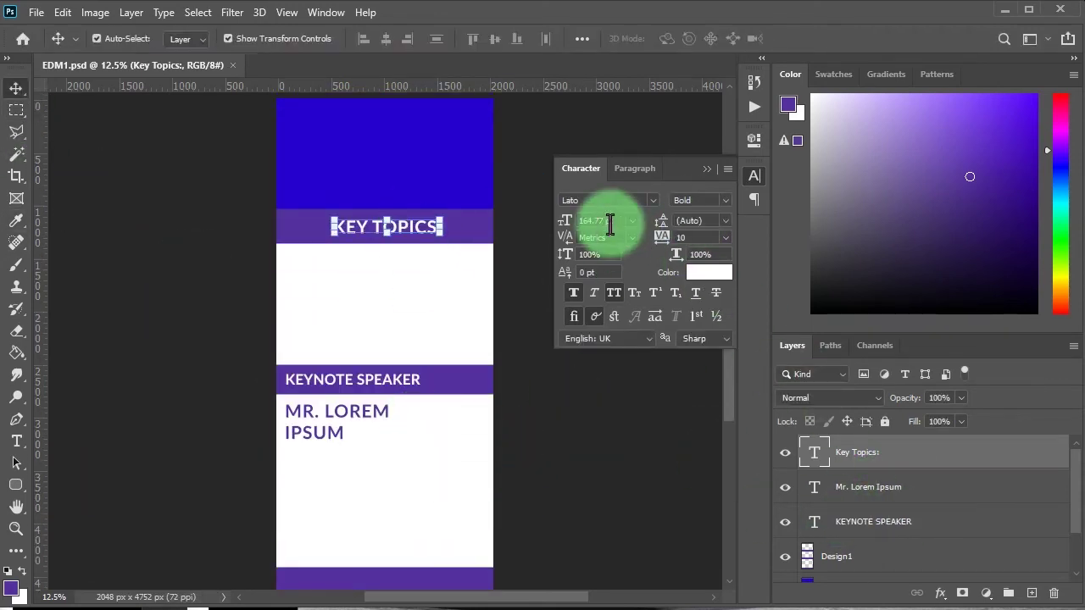
pyautogui.click(609, 222)
pyautogui.click(635, 168)
pyautogui.click(594, 199)
pyautogui.moveTo(362, 236); pyautogui.dragTo(406, 233)
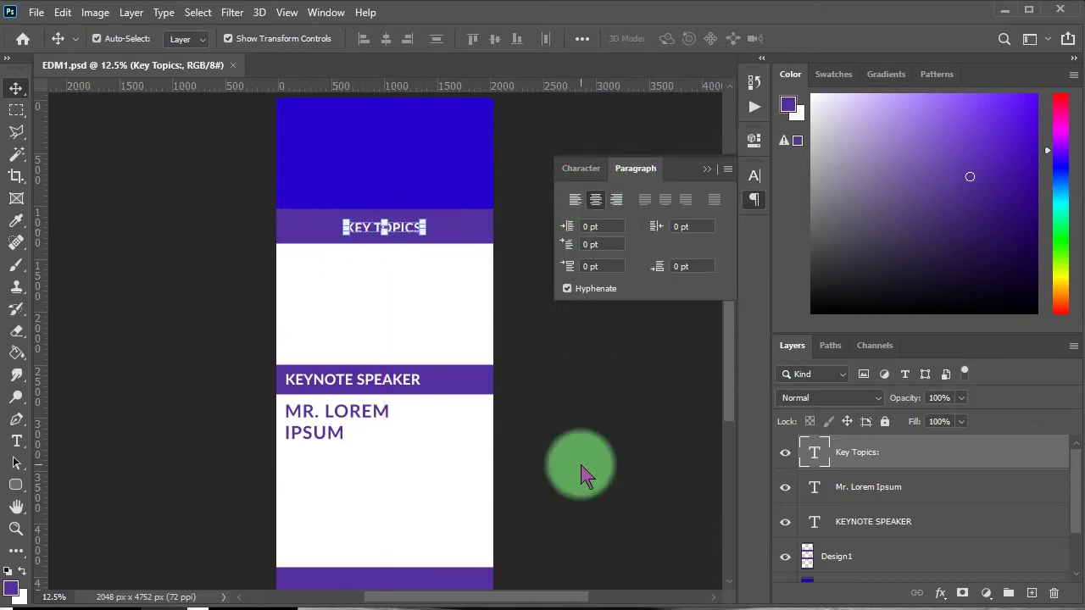
pyautogui.click(583, 475)
# Add a colon after KEYNOTE SPEAKER.
pyautogui.doubleClick(411, 383)
pyautogui.press('Right')
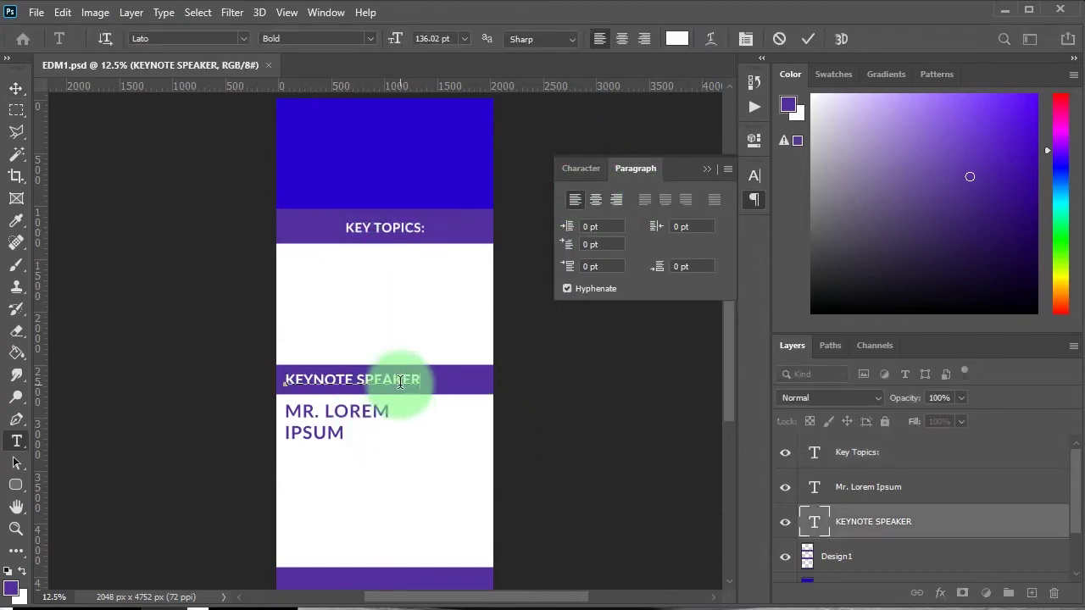
pyautogui.write(':')
pyautogui.click(625, 452)
# Fill a tall purple rectangle at the flyer's lower right on the Design1 layer.
pyautogui.click(16, 110)
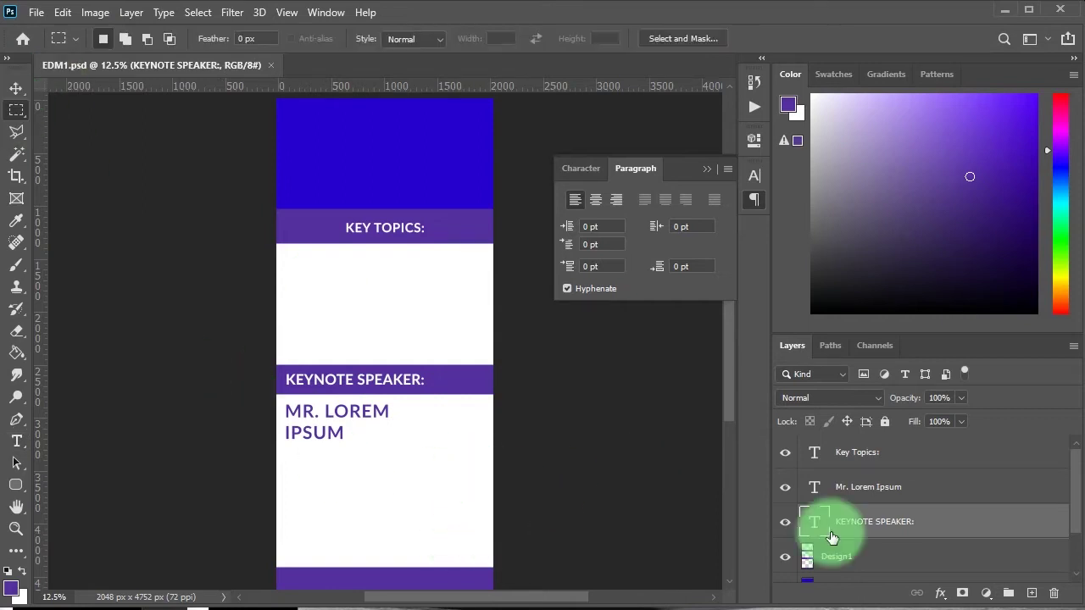
pyautogui.click(836, 555)
pyautogui.scroll(-2, 283, 474)
pyautogui.moveTo(281, 503); pyautogui.dragTo(597, 506)
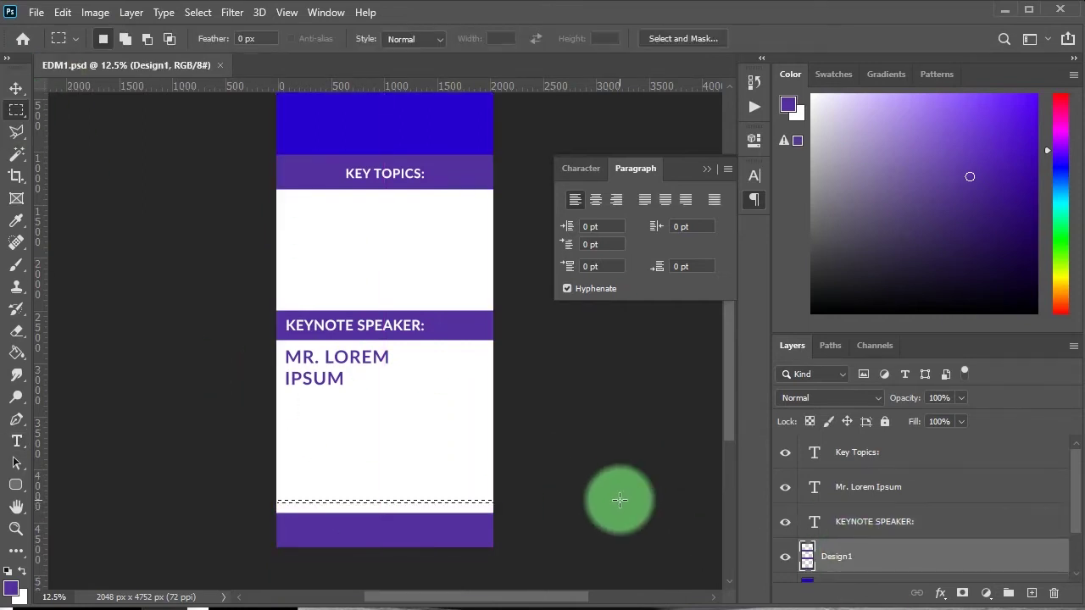
pyautogui.click(431, 511)
pyautogui.moveTo(402, 506); pyautogui.dragTo(509, 394)
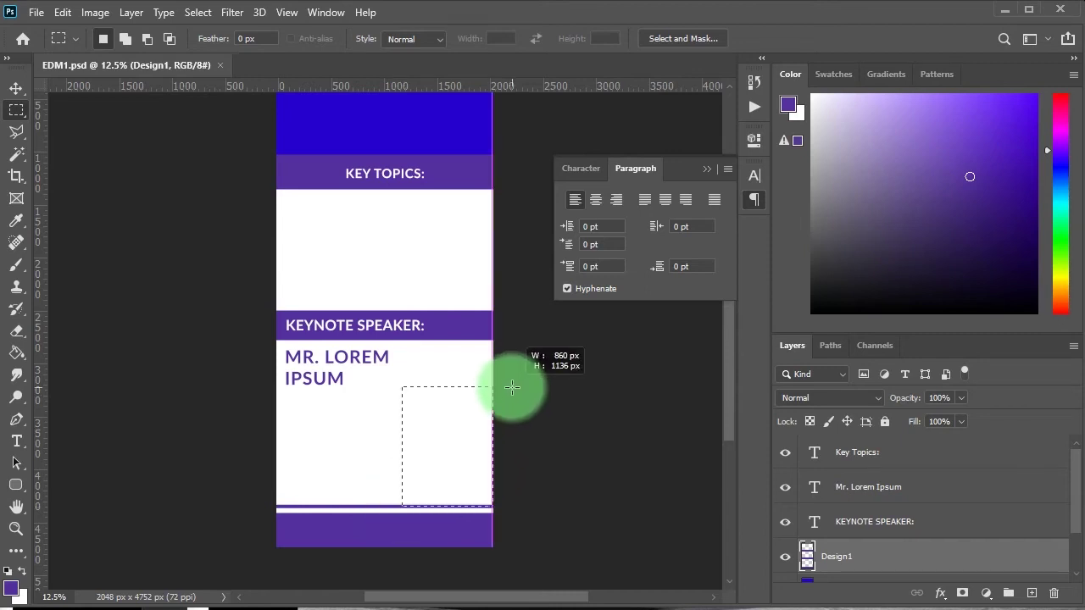
pyautogui.hotkey('alt', 'BackSpace')
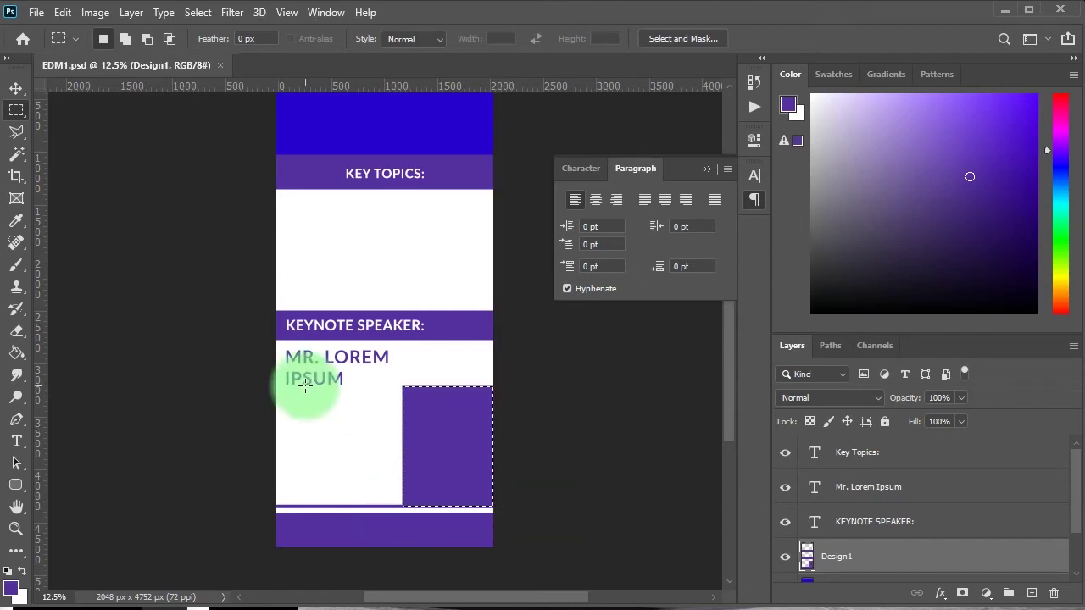
# Type the LOREM IPSUM DOLOR SIT AMET heading on the block at 50 pt.
pyautogui.press('t')
pyautogui.click(440, 402)
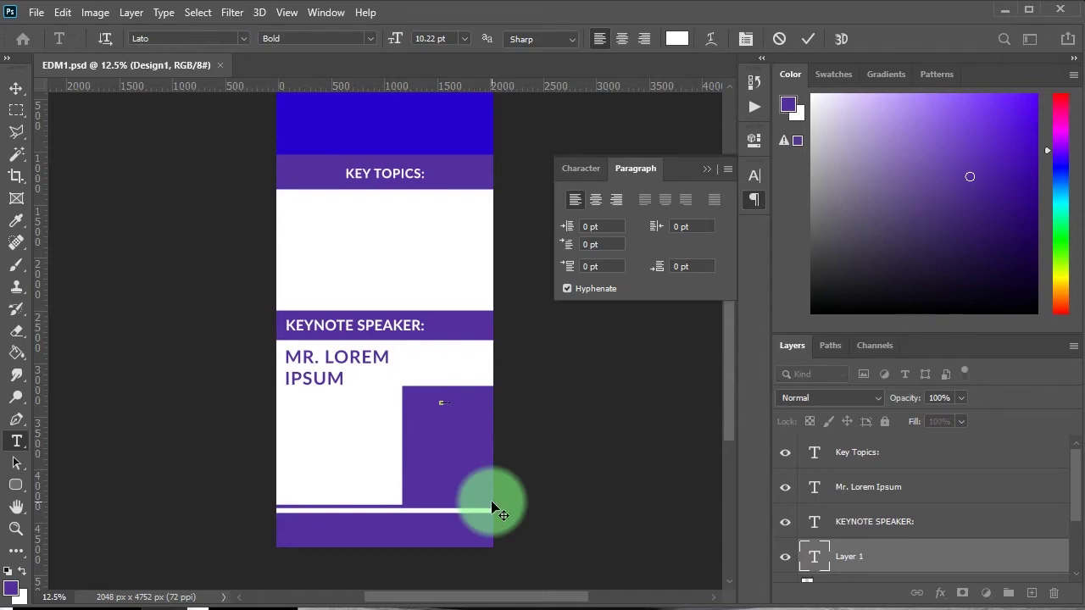
pyautogui.press('Escape')
pyautogui.press('v')
pyautogui.click(580, 168)
pyautogui.click(603, 220)
pyautogui.write('50')
pyautogui.press('Return')
# Enlarge the heading text box and nudge it slightly left.
pyautogui.moveTo(460, 390)
pyautogui.mouseDown()
pyautogui.moveTo(487, 385)
pyautogui.moveTo(479, 391)
pyautogui.mouseUp()
pyautogui.doubleClick(442, 404)
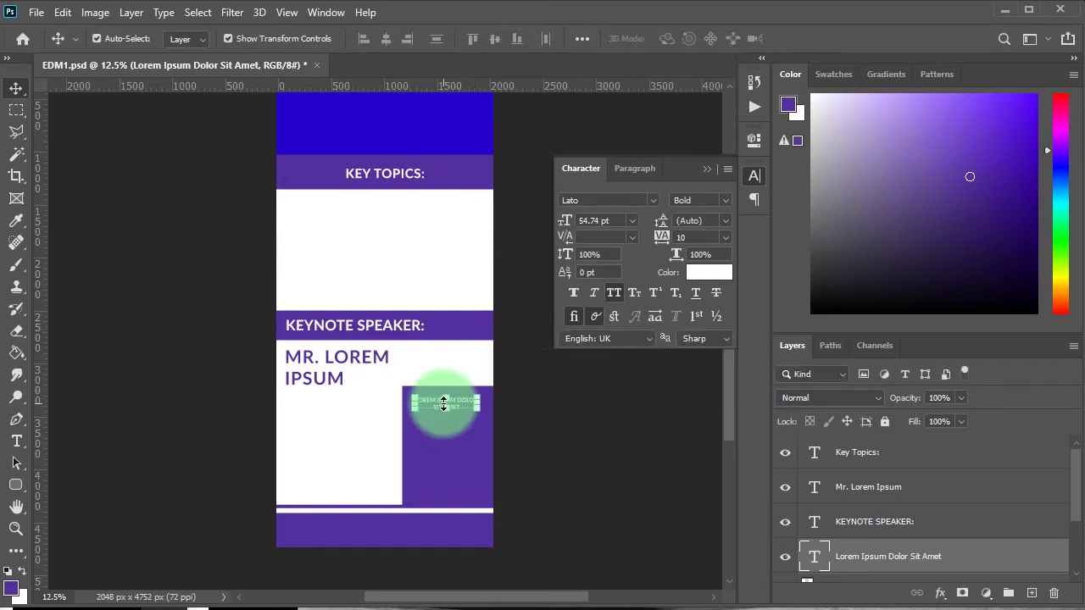
pyautogui.hotkey('shift', 'Left')
pyautogui.hotkey('shift', 'Left')
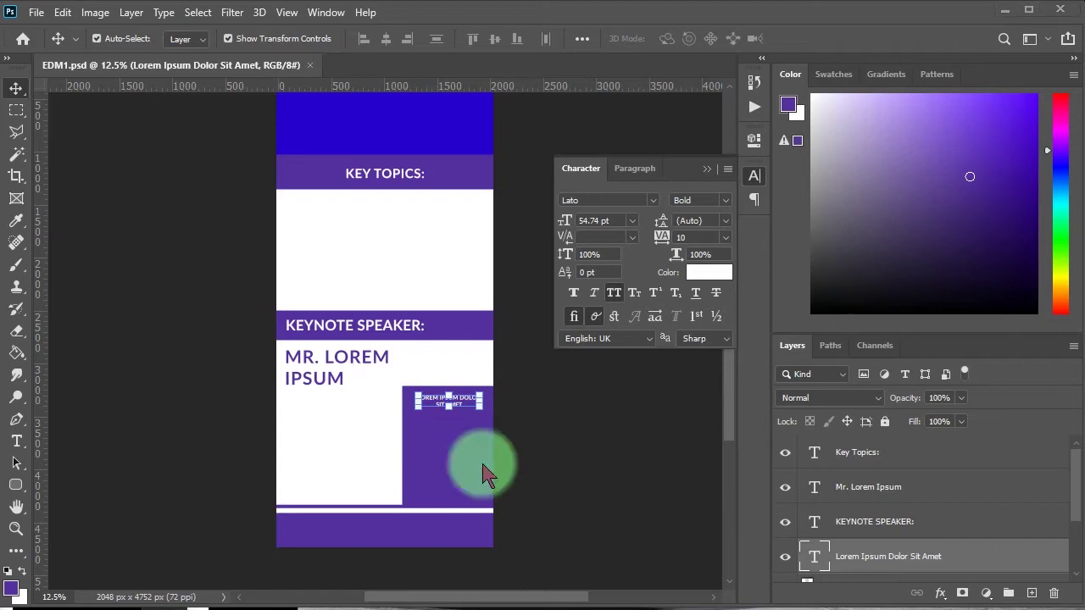
pyautogui.scroll(4, 571, 438)
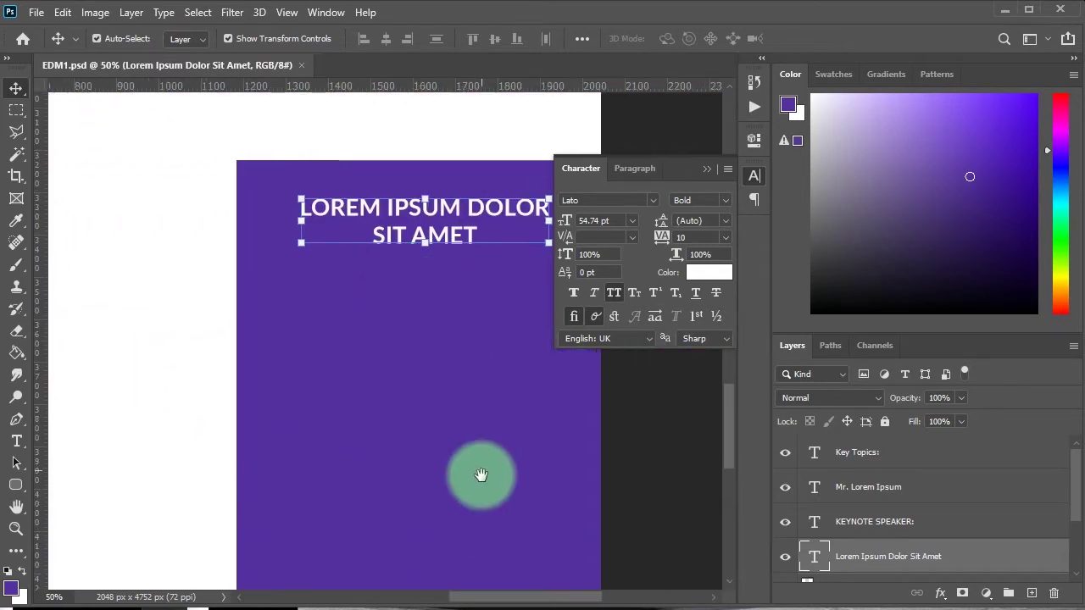
pyautogui.scroll(-3, 932, 509)
# On a new Separator layer, fill a dark purple band overhanging the block's left edge.
pyautogui.click(1032, 593)
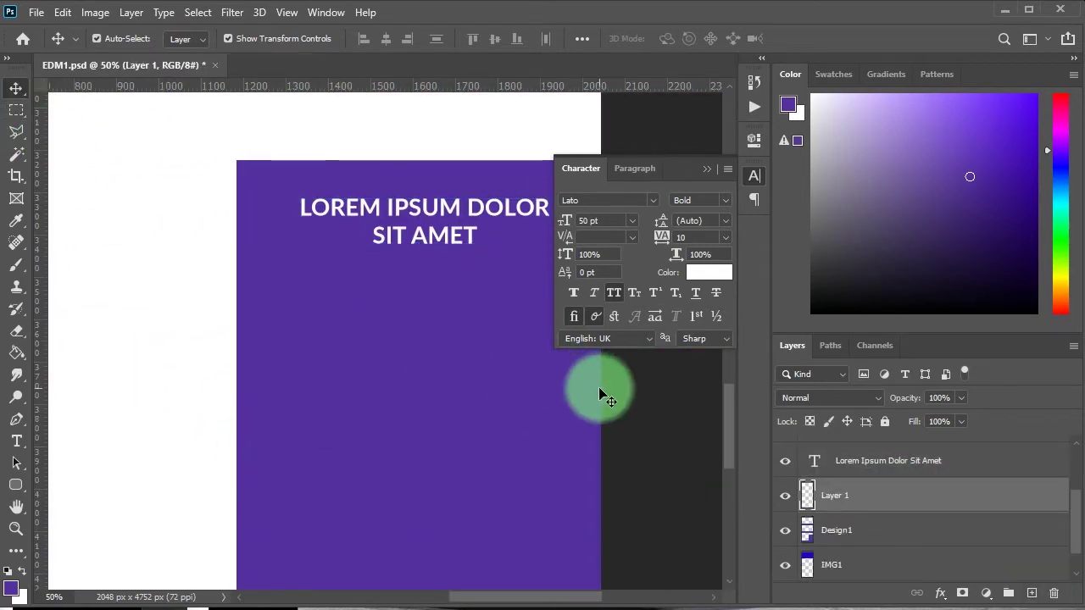
pyautogui.press('m')
pyautogui.moveTo(600, 417); pyautogui.dragTo(196, 371)
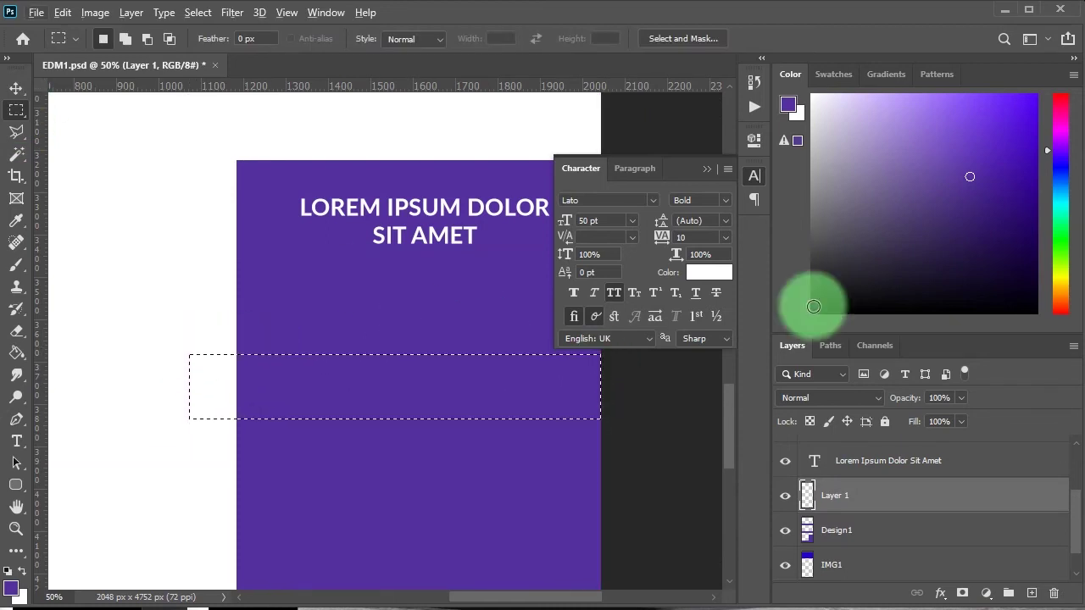
pyautogui.click(11, 587)
pyautogui.click(254, 360)
pyautogui.click(482, 219)
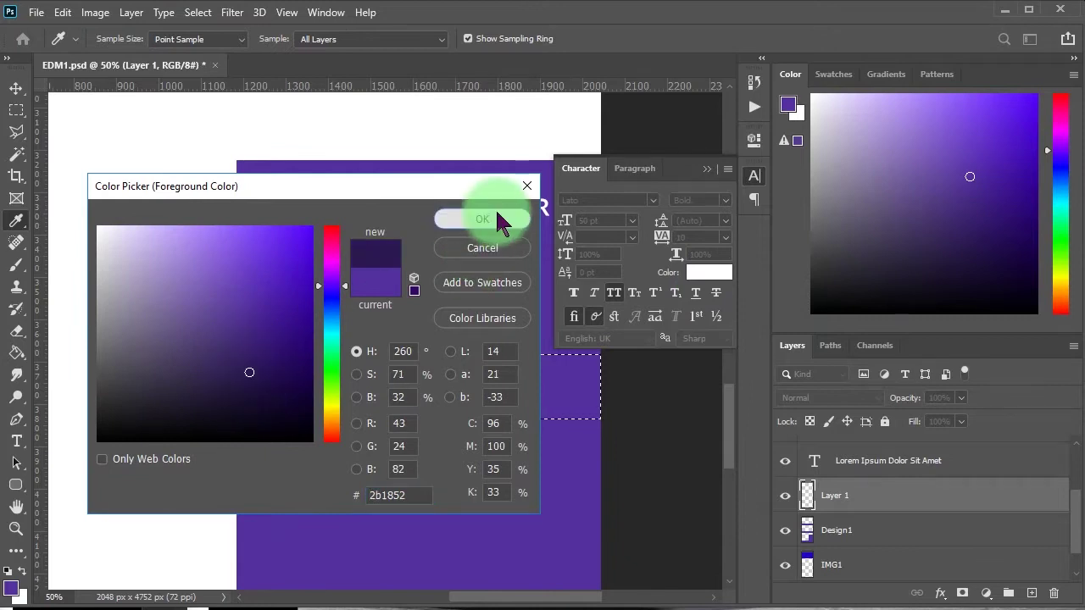
pyautogui.click(834, 500)
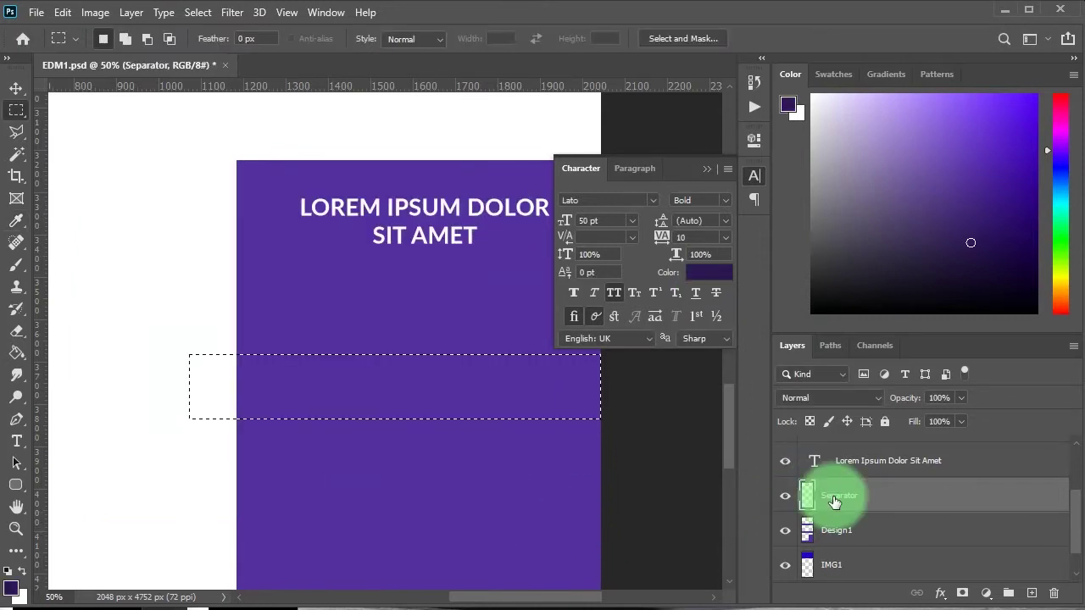
pyautogui.hotkey('alt', 'BackSpace')
pyautogui.hotkey('ctrl', 'd')
# Stretch the dark bar taller and cut a diagonal triangle from its left end.
pyautogui.click(16, 132)
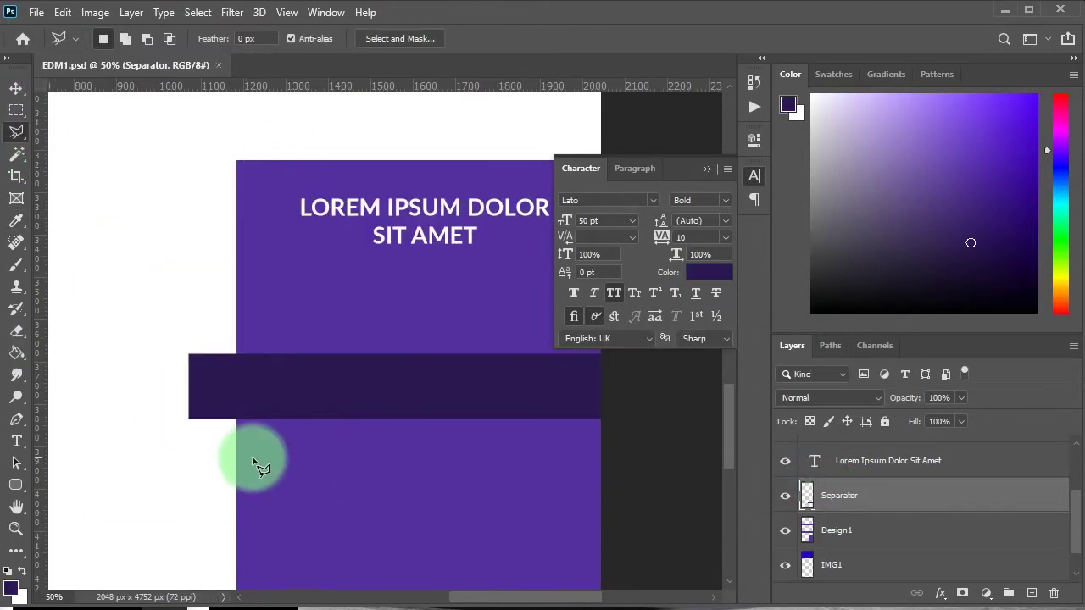
pyautogui.press('v')
pyautogui.moveTo(395, 418); pyautogui.dragTo(395, 436)
pyautogui.press('Return')
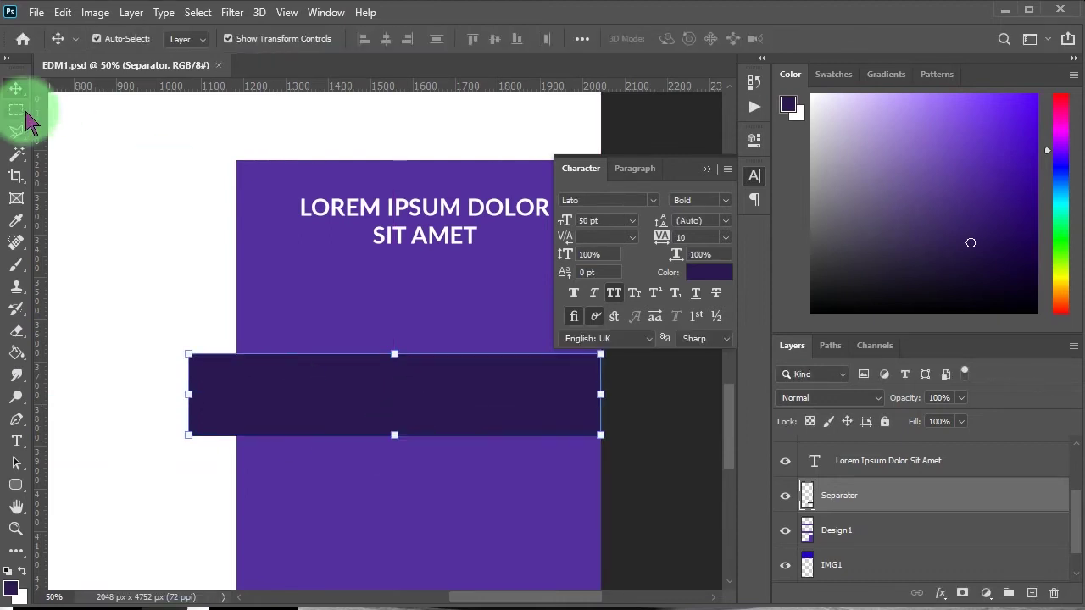
pyautogui.click(16, 131)
pyautogui.click(236, 435)
pyautogui.click(139, 369)
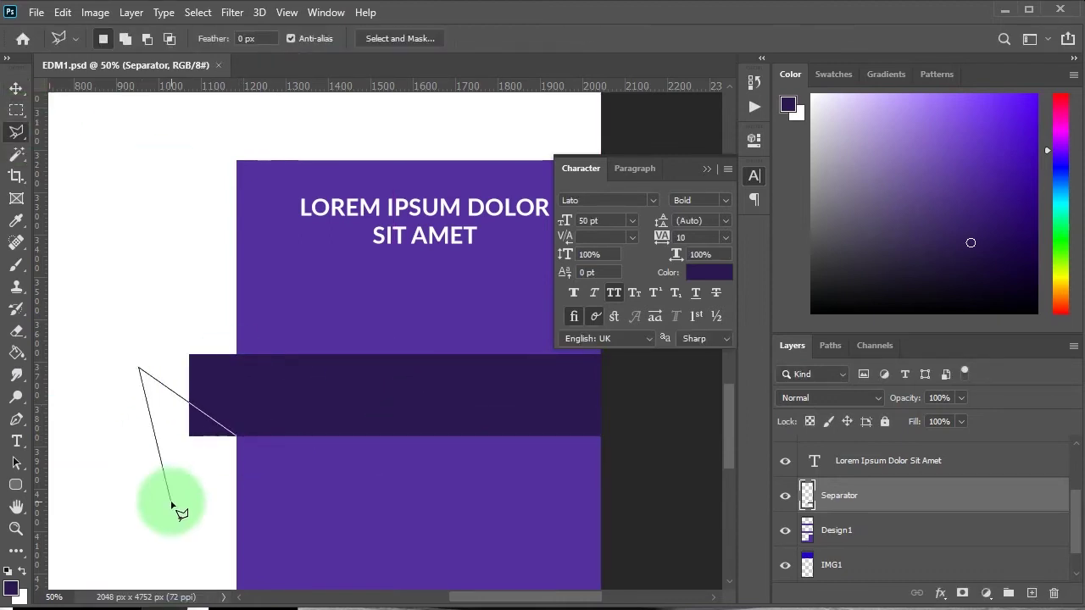
pyautogui.doubleClick(171, 501)
pyautogui.press('Delete')
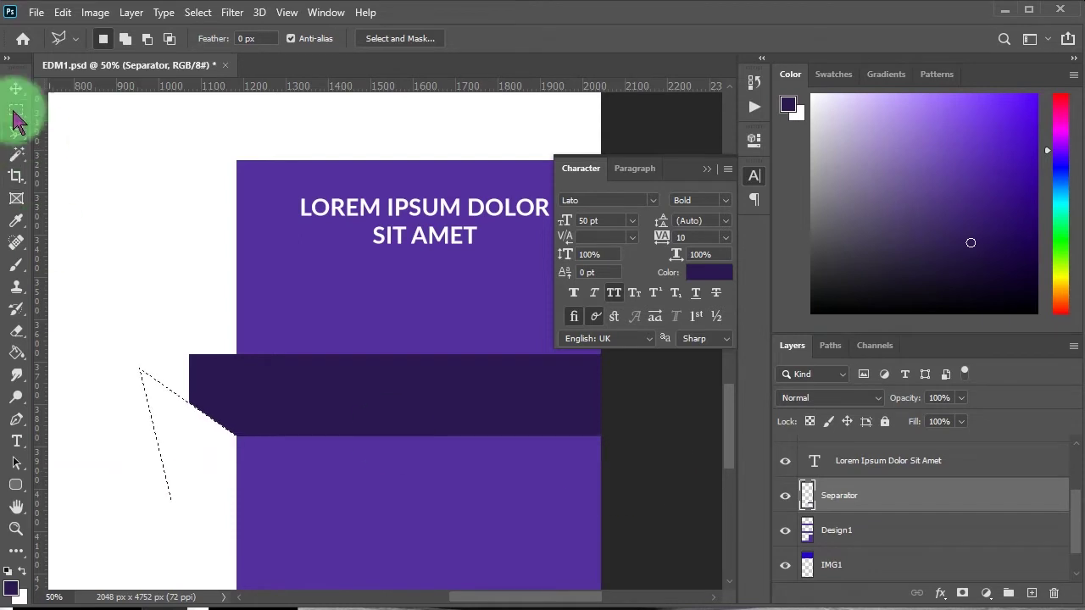
# Delete the bar's lower portion and move the triangle into its lower-left corner.
pyautogui.click(16, 110)
pyautogui.moveTo(610, 488)
pyautogui.mouseDown()
pyautogui.moveTo(232, 397)
pyautogui.moveTo(179, 403)
pyautogui.mouseUp()
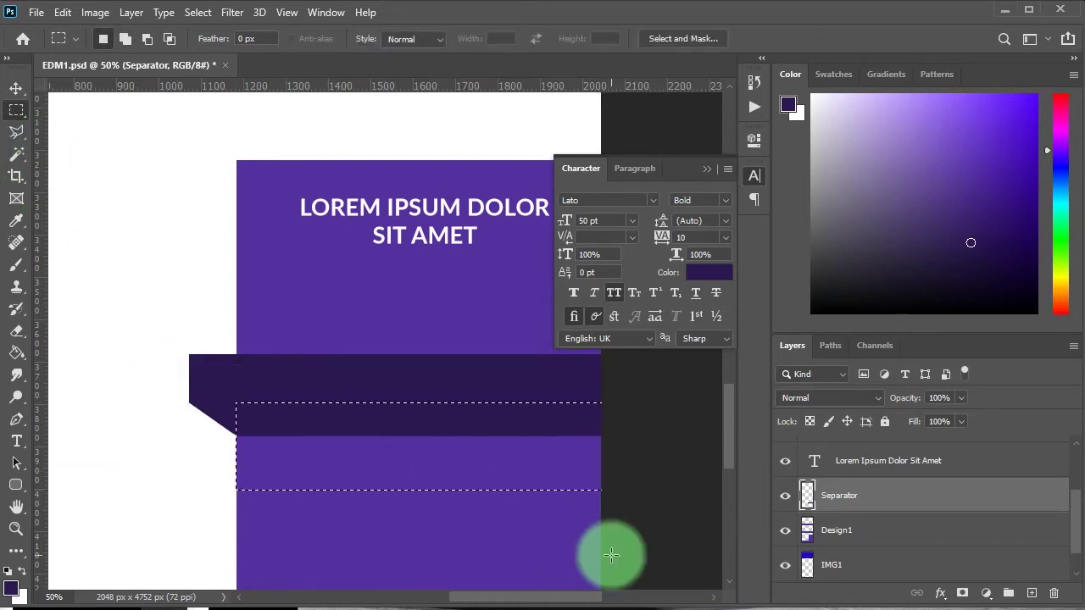
pyautogui.press('Delete')
pyautogui.hotkey('ctrl', 'd')
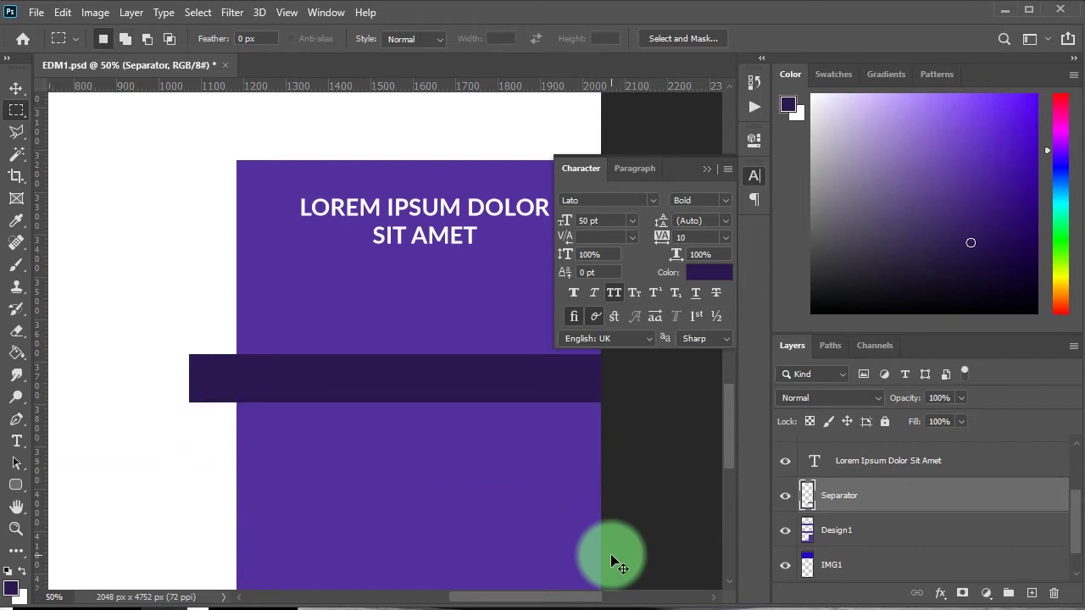
pyautogui.hotkey('ctrl', 'shift', 'alt', 'n')
pyautogui.press('v')
pyautogui.moveTo(217, 433); pyautogui.dragTo(216, 419)
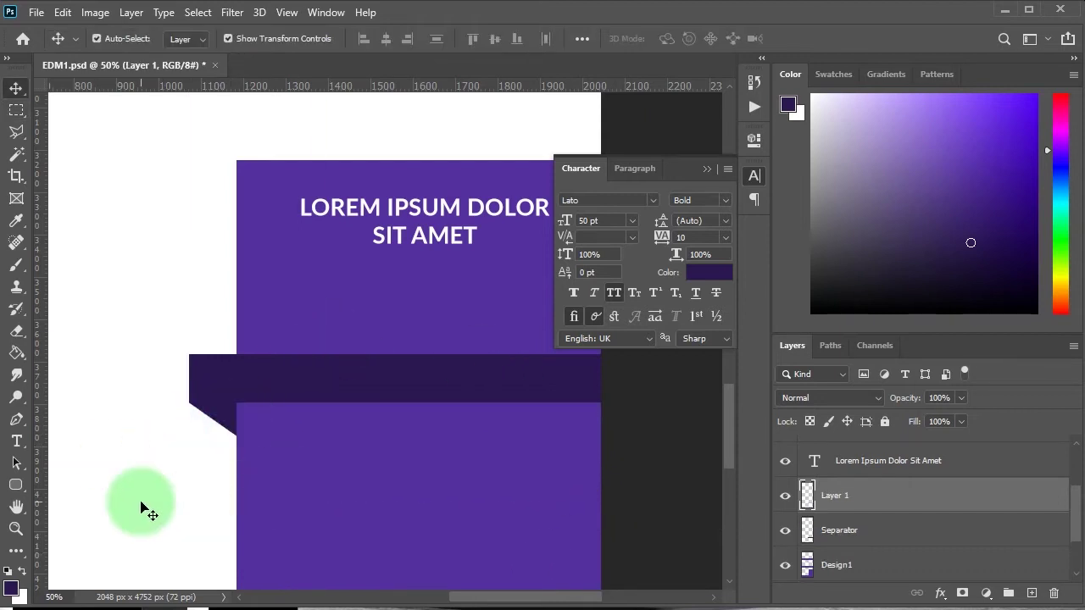
# Give the ribbon's folded-corner triangle a dark #13062d Color Overlay.
pyautogui.click(940, 594)
pyautogui.click(981, 523)
pyautogui.click(824, 381)
pyautogui.moveTo(255, 182); pyautogui.dragTo(496, 213)
pyautogui.click(271, 375)
pyautogui.press('Return')
pyautogui.click(824, 381)
pyautogui.click(527, 433)
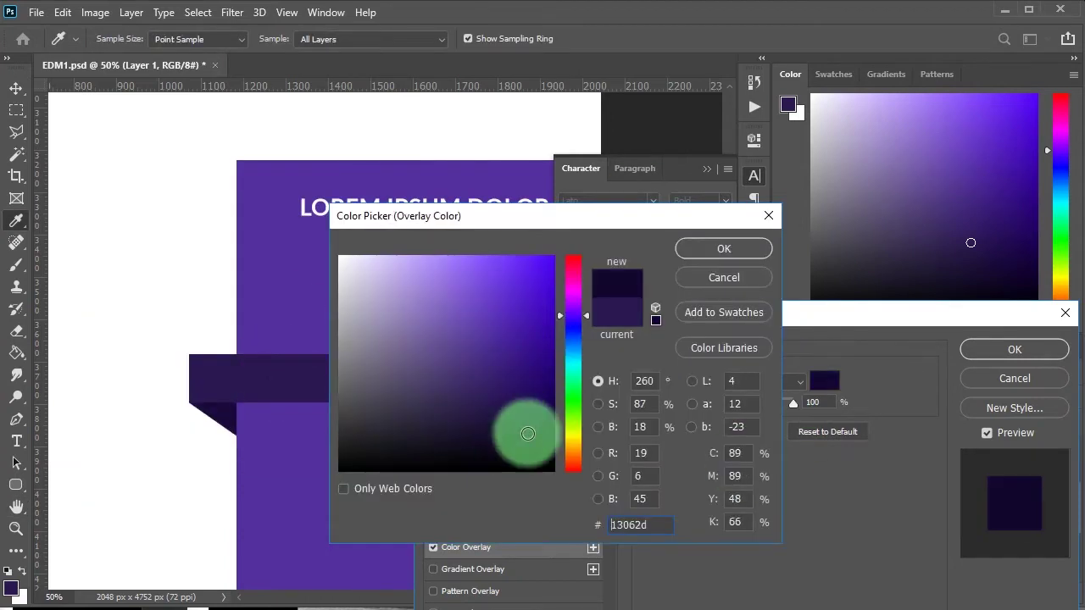
pyautogui.click(724, 248)
# Give the ribbon bar a slightly lighter purple #33166e Color Overlay.
pyautogui.click(1014, 349)
pyautogui.click(420, 372)
pyautogui.click(940, 593)
pyautogui.click(981, 522)
pyautogui.click(823, 381)
pyautogui.moveTo(483, 339); pyautogui.dragTo(508, 381)
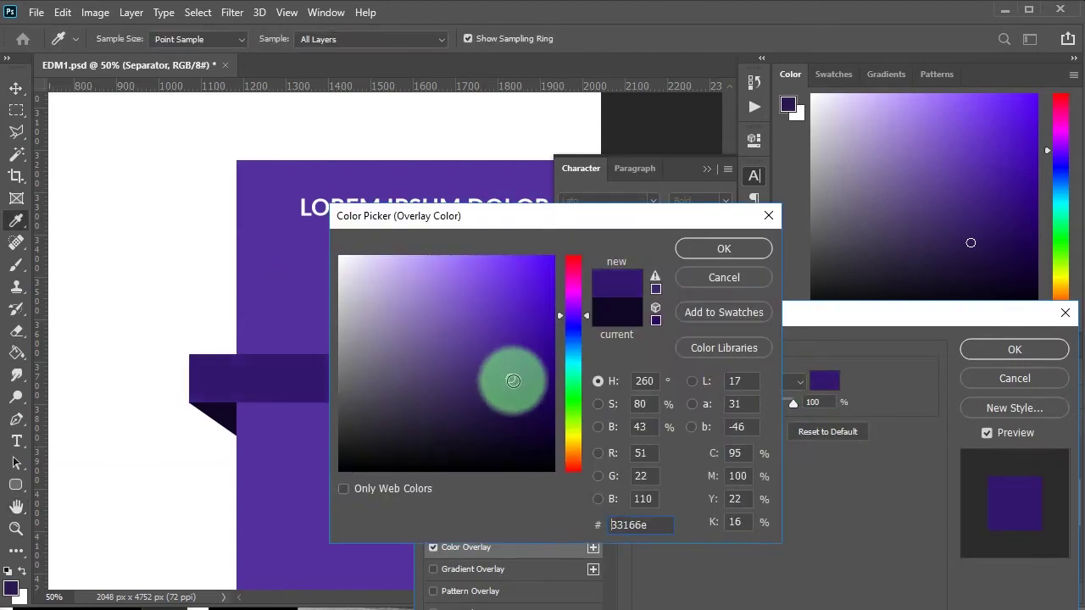
pyautogui.click(724, 249)
pyautogui.click(972, 355)
# Group the triangle and bar layers together as Separator.
pyautogui.scroll(-1, 907, 528)
pyautogui.keyDown('shift'); pyautogui.click(866, 460); pyautogui.keyUp('shift')
pyautogui.hotkey('ctrl', 'g')
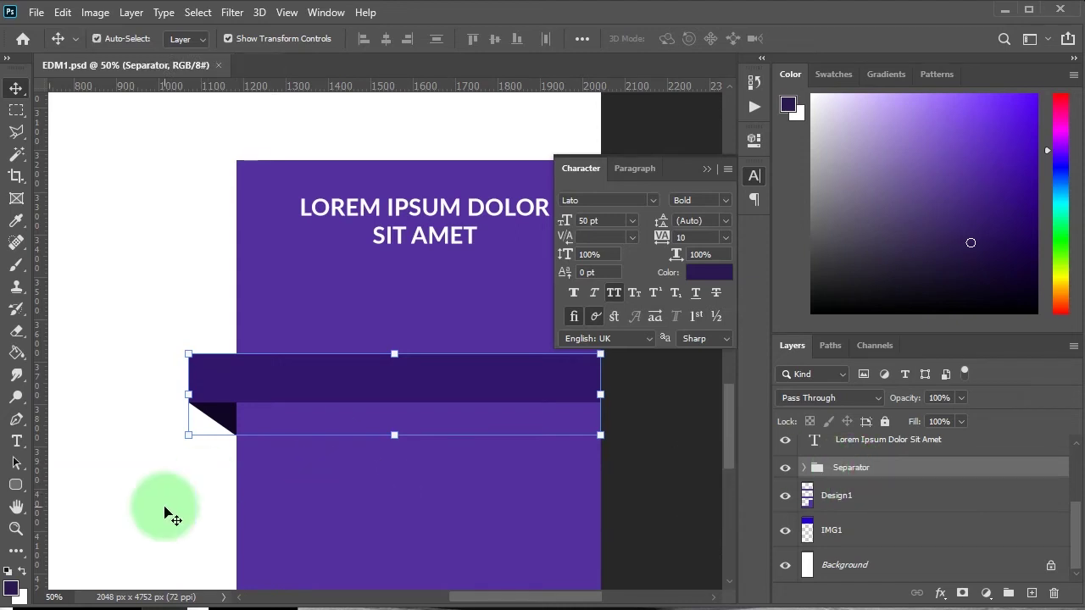
# Type the label LOCATION on the ribbon bar and commit it.
pyautogui.press('t')
pyautogui.click(337, 395)
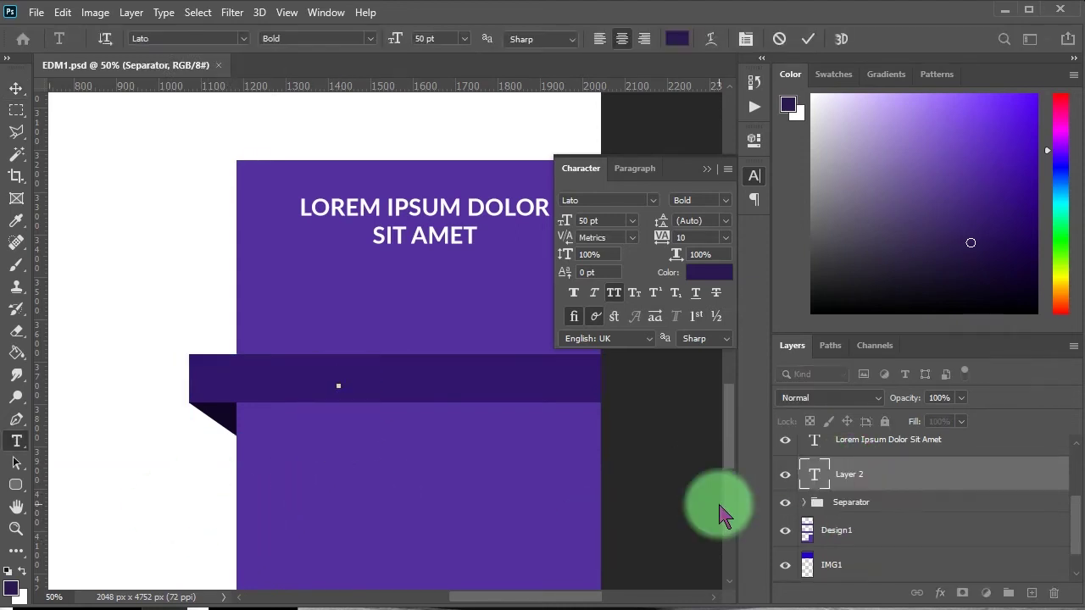
pyautogui.hotkey('ctrl', 'Return')
pyautogui.press('v')
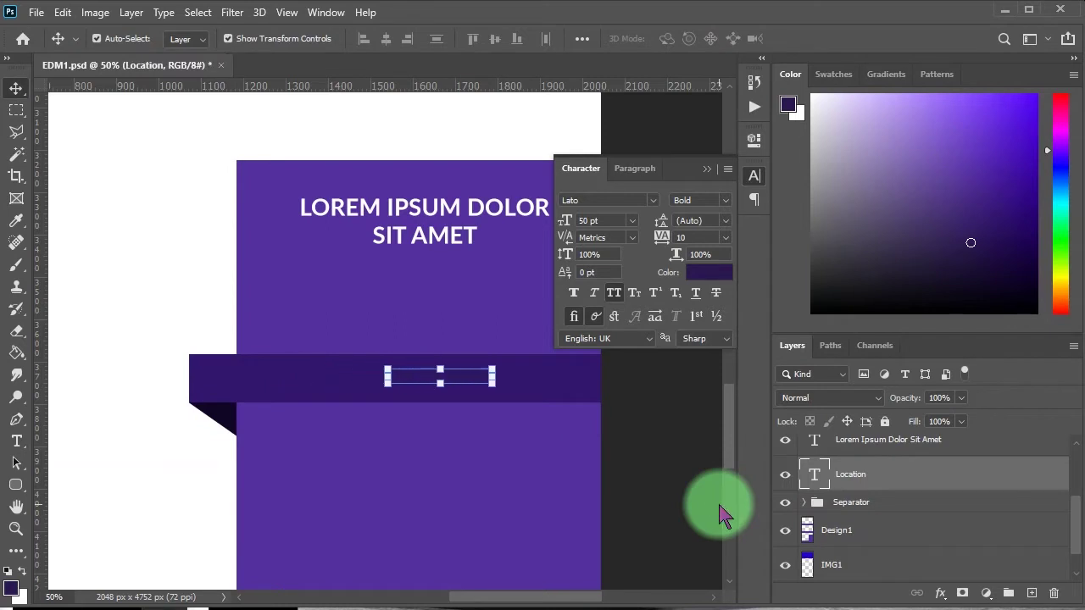
pyautogui.moveTo(491, 370); pyautogui.dragTo(504, 366)
# Make LOCATION Hairline weight and white, scaled up to about 81 pt.
pyautogui.click(724, 202)
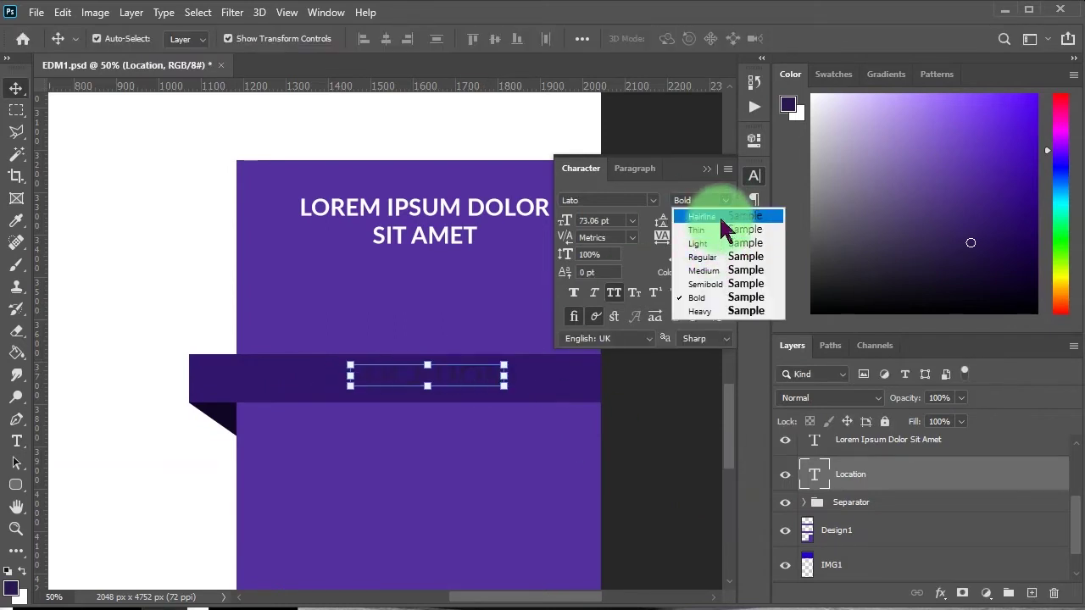
pyautogui.click(702, 217)
pyautogui.click(709, 272)
pyautogui.click(649, 448)
pyautogui.click(502, 363)
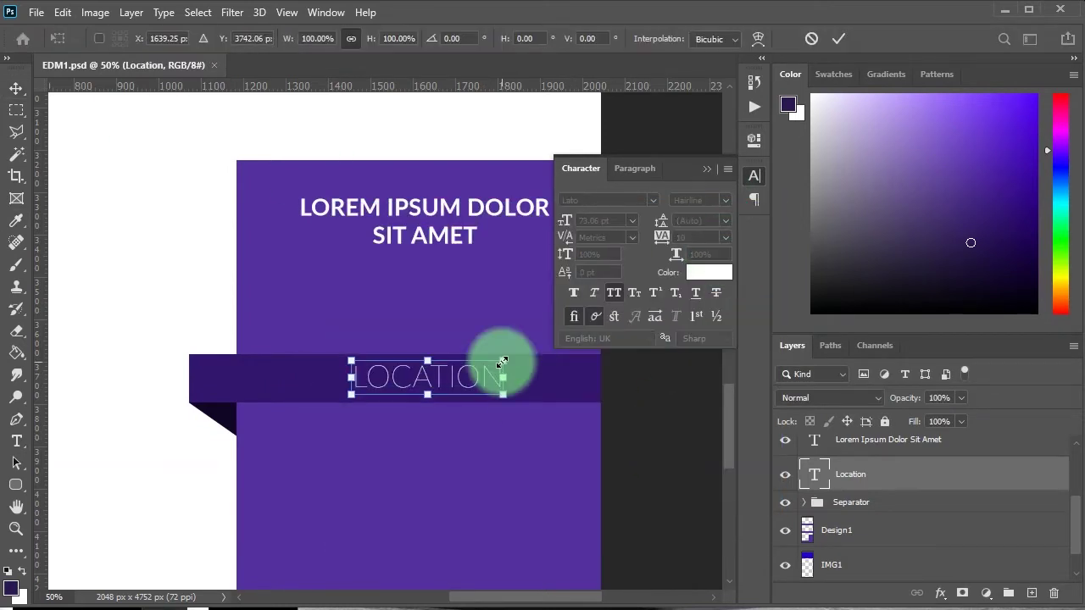
pyautogui.moveTo(502, 363); pyautogui.dragTo(514, 361)
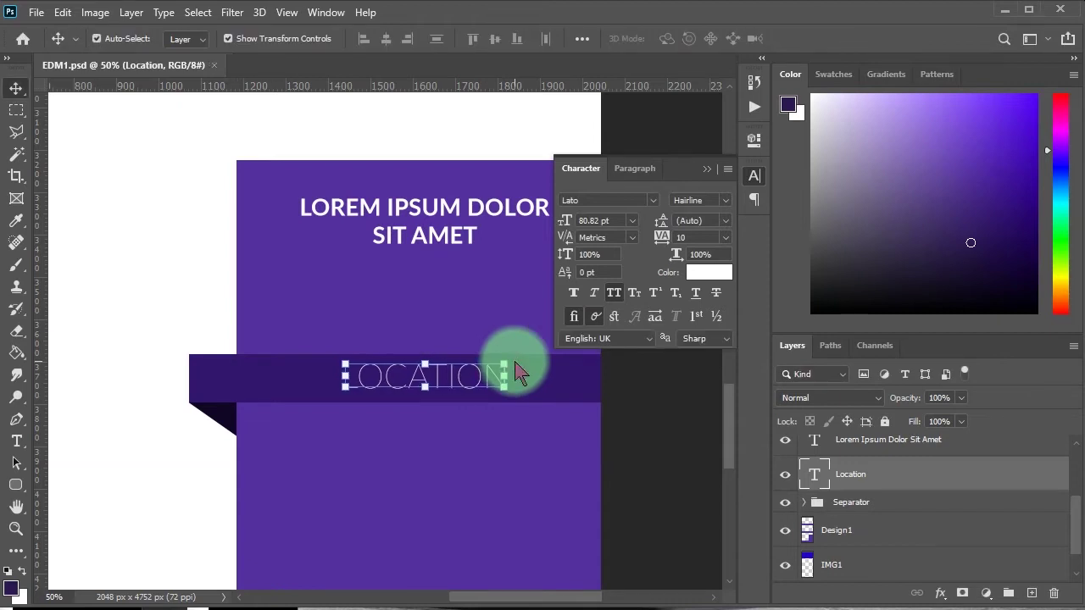
pyautogui.click(706, 169)
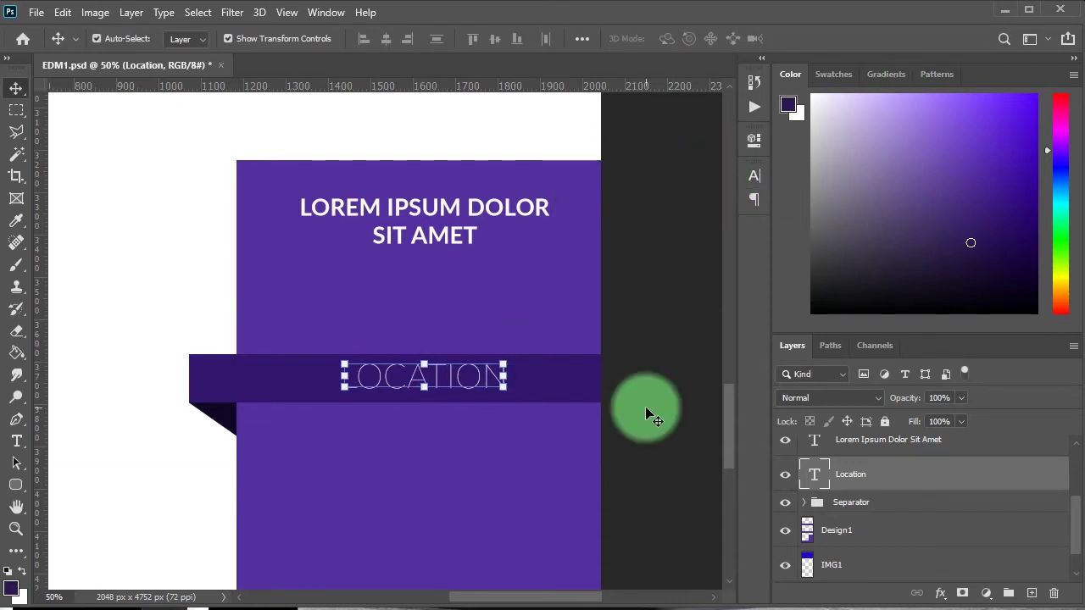
pyautogui.click(703, 487)
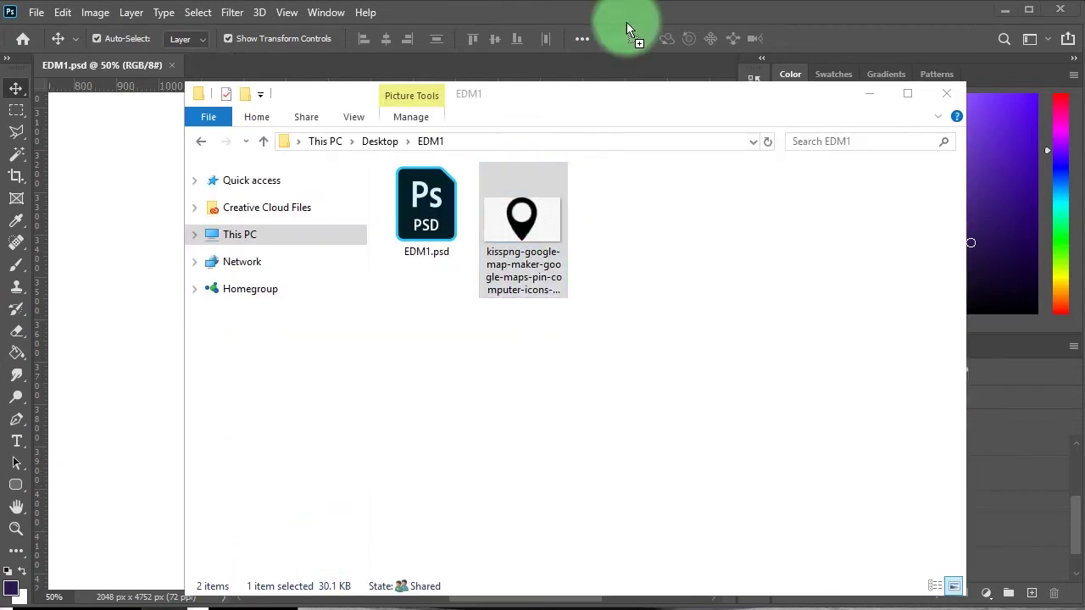
# Copy the map-pin shape from its image and paste it into the flyer.
pyautogui.moveTo(627, 28); pyautogui.dragTo(627, 34)
pyautogui.press('w')
pyautogui.click(358, 230)
pyautogui.click(102, 65)
pyautogui.scroll(-2, 867, 517)
pyautogui.click(859, 460)
pyautogui.hotkey('ctrl', 'v')
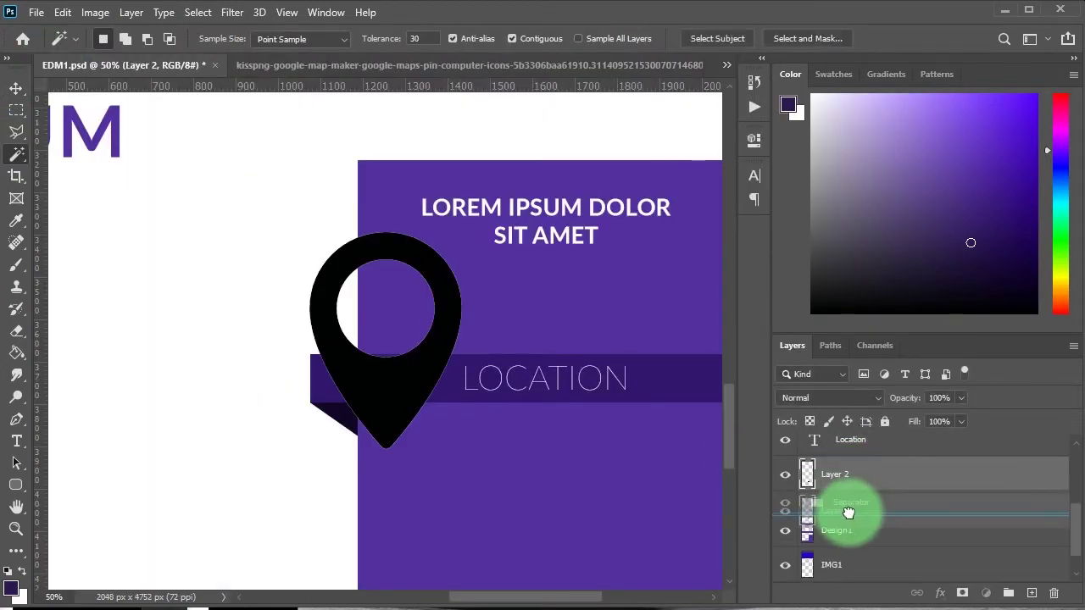
# Shrink the pasted pin to about 16% at the banner's left end.
pyautogui.click(799, 484)
pyautogui.press('v')
pyautogui.click(803, 466)
pyautogui.click(847, 495)
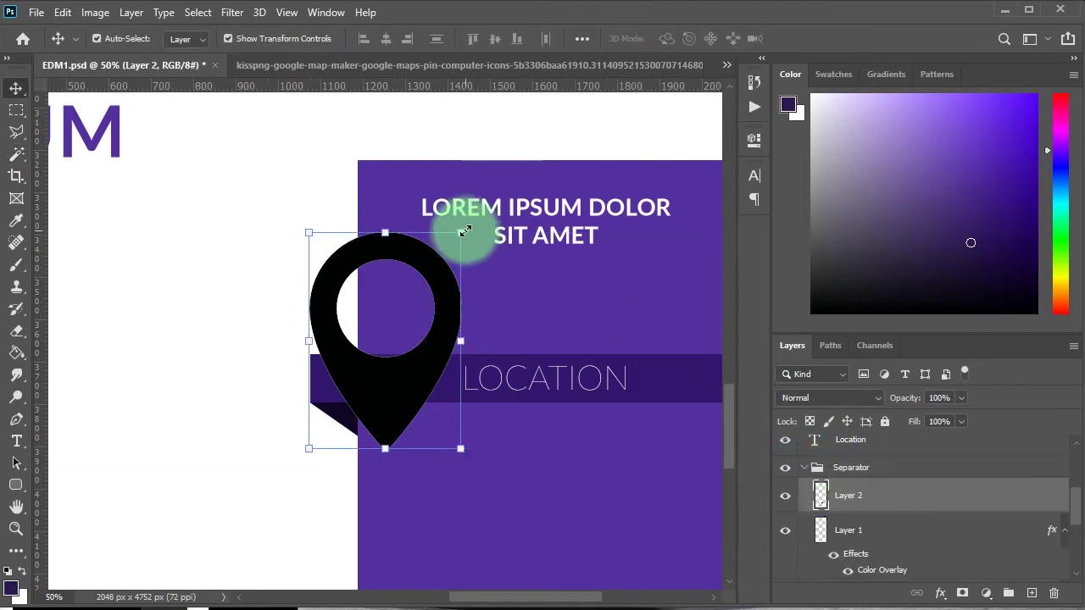
pyautogui.moveTo(460, 232); pyautogui.dragTo(335, 447)
pyautogui.moveTo(360, 350); pyautogui.dragTo(350, 367)
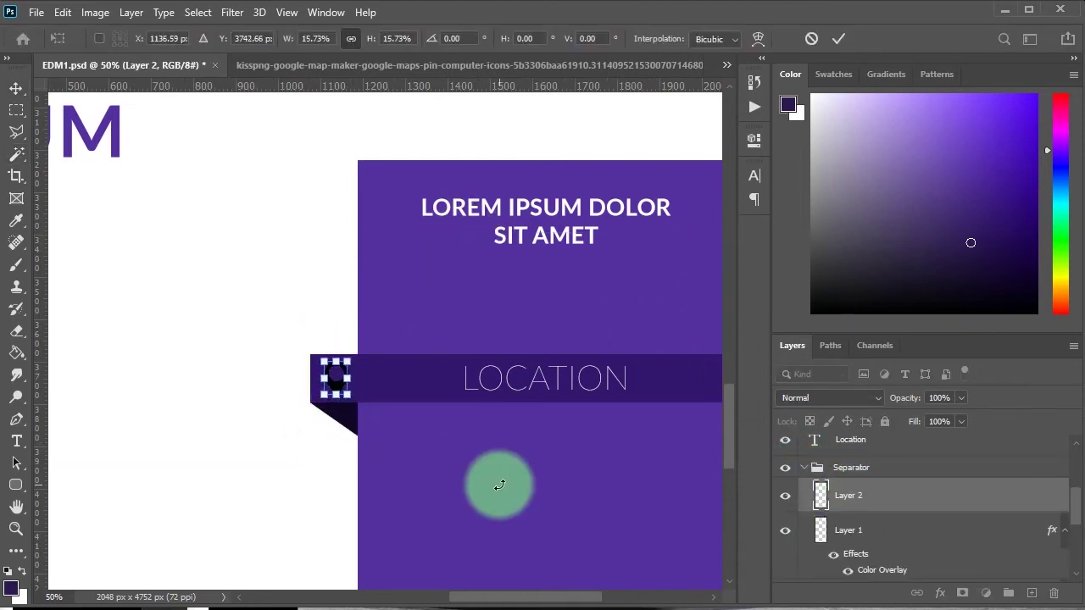
pyautogui.click(500, 485)
# Recolour the pin white with a Color Overlay.
pyautogui.doubleClick(932, 569)
pyautogui.click(820, 381)
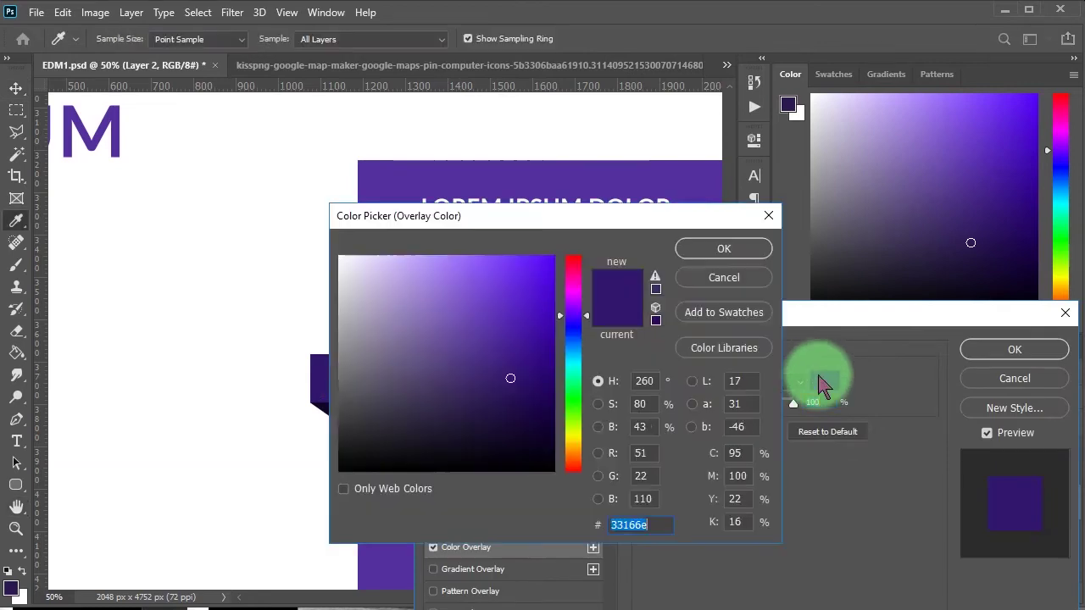
pyautogui.click(724, 248)
pyautogui.click(1014, 349)
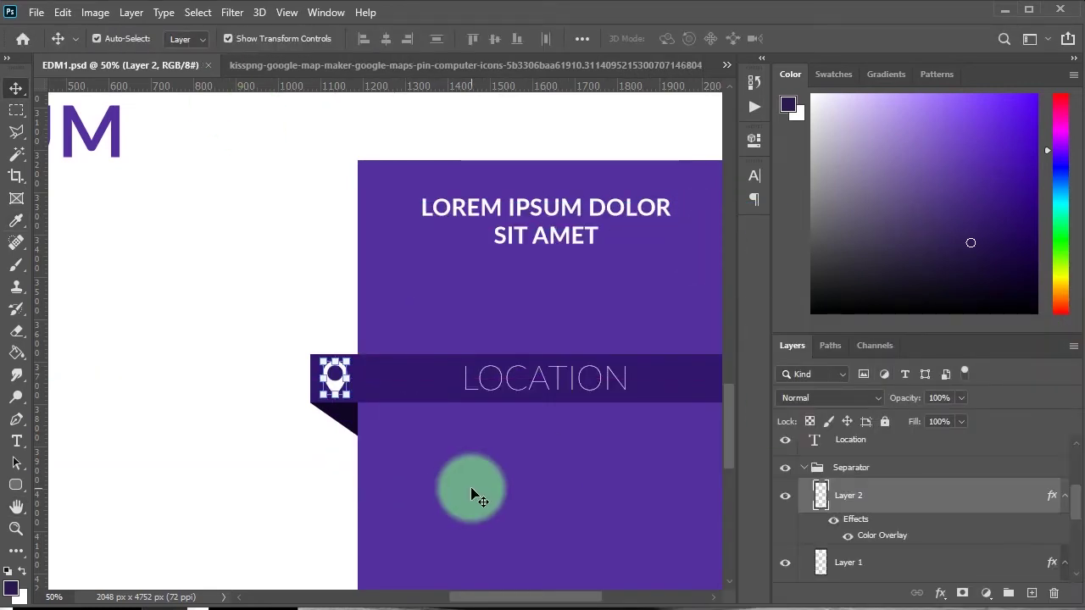
# Duplicate the title text below LOCATION, left-aligned, Light weight, with All Caps off.
pyautogui.moveTo(560, 225); pyautogui.dragTo(520, 462)
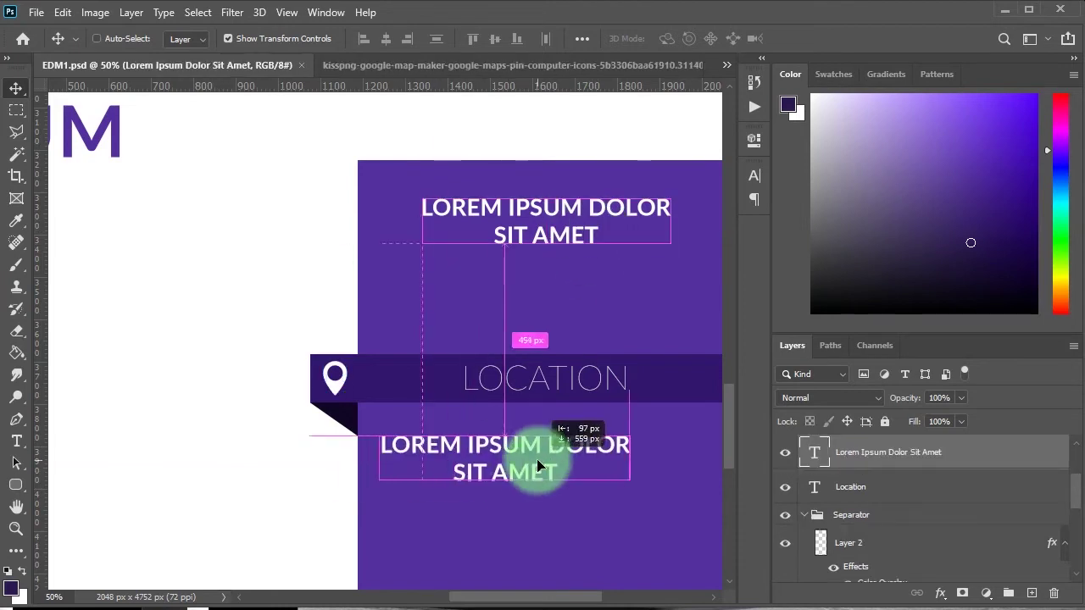
pyautogui.click(754, 175)
pyautogui.click(635, 168)
pyautogui.click(573, 200)
pyautogui.click(581, 168)
pyautogui.click(699, 200)
pyautogui.click(721, 245)
pyautogui.hotkey('ctrl', 'shift', 'k')
# Nudge the caption slightly down and save the document.
pyautogui.hotkey('ctrl', 't')
pyautogui.moveTo(460, 449); pyautogui.dragTo(460, 466)
pyautogui.click(554, 378)
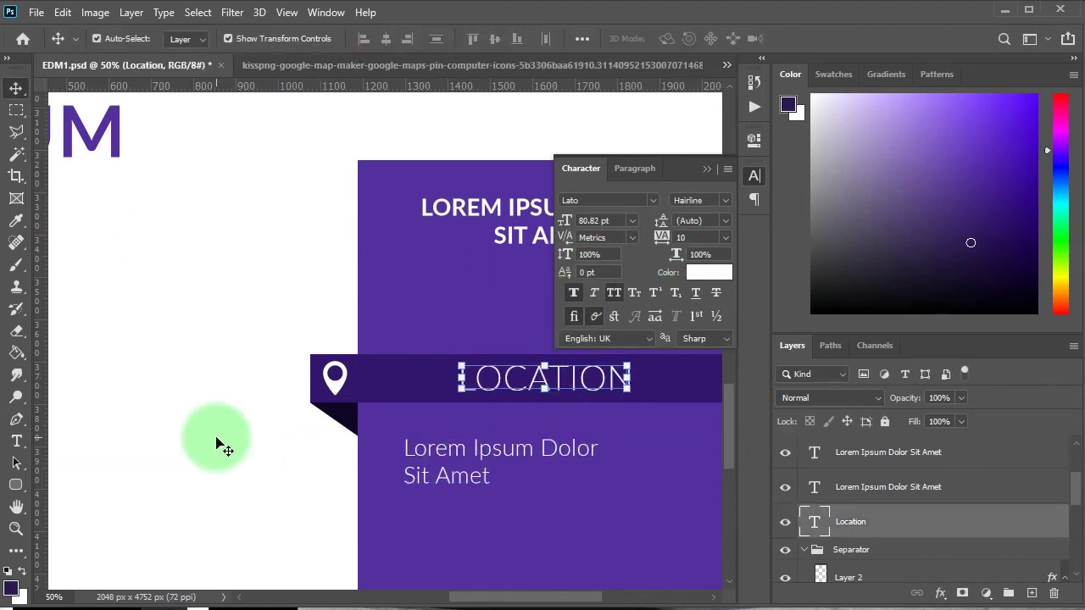
pyautogui.hotkey('ctrl', '-')
pyautogui.hotkey('ctrl', 's')
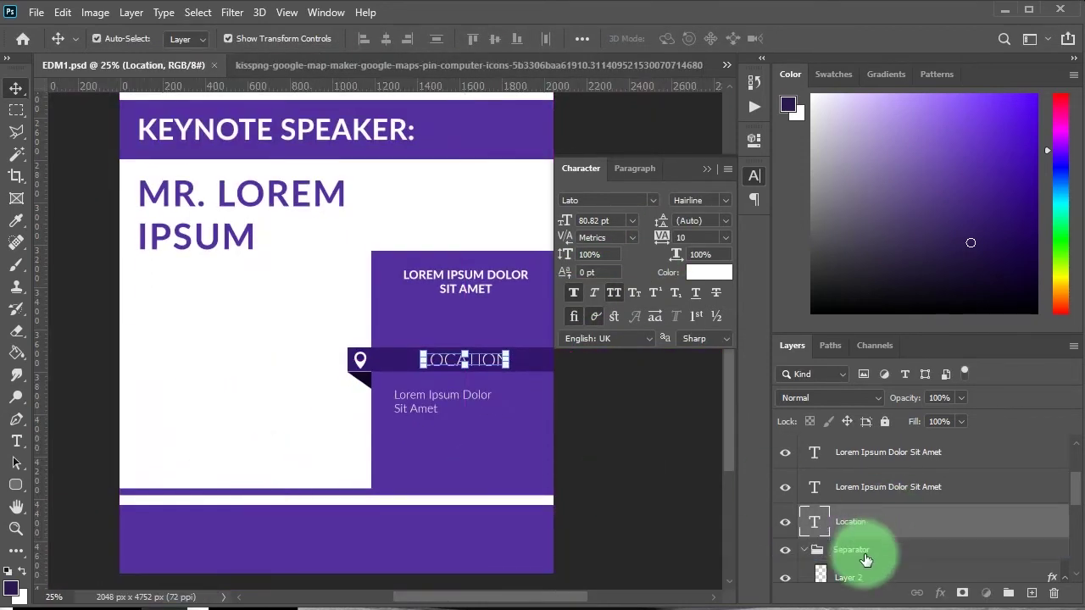
# Arrange the LOCATION heading and caption layers into the Details group.
pyautogui.moveTo(864, 559); pyautogui.dragTo(863, 556)
pyautogui.click(860, 515)
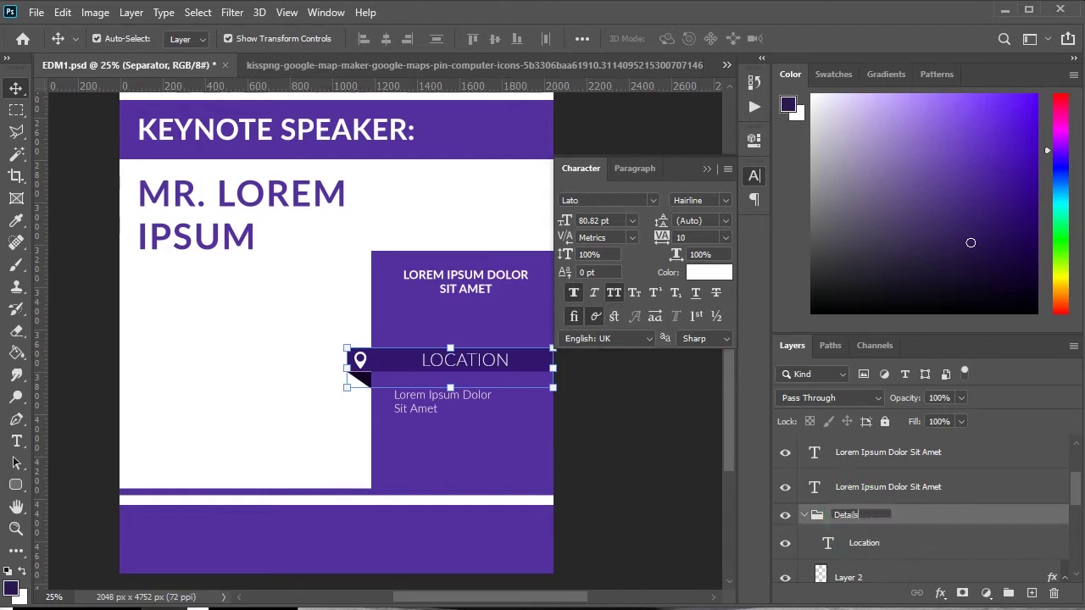
pyautogui.click(441, 395)
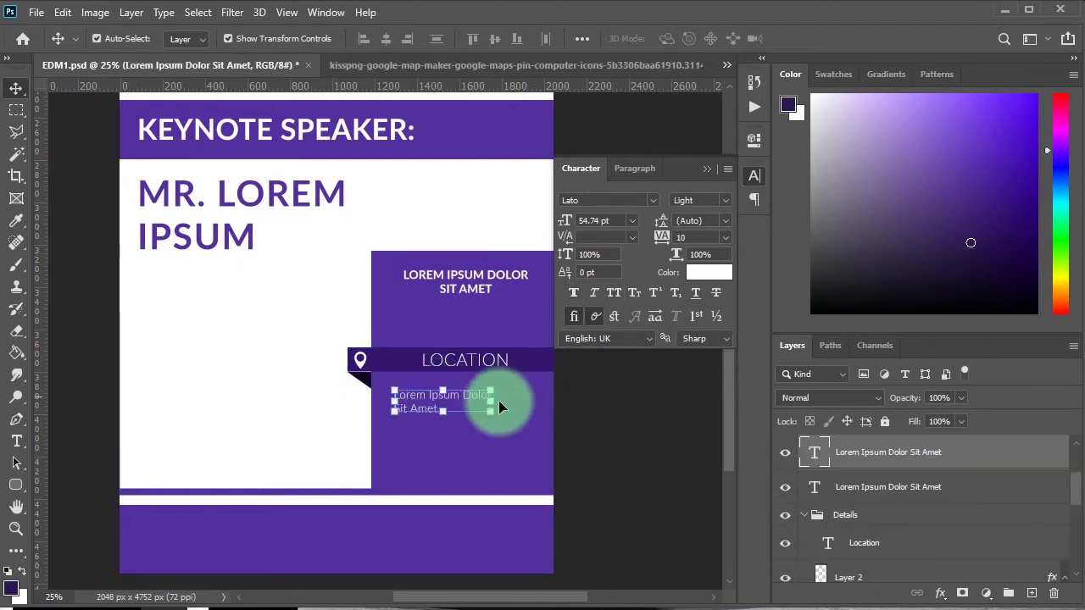
pyautogui.moveTo(873, 487); pyautogui.dragTo(879, 519)
pyautogui.click(860, 522)
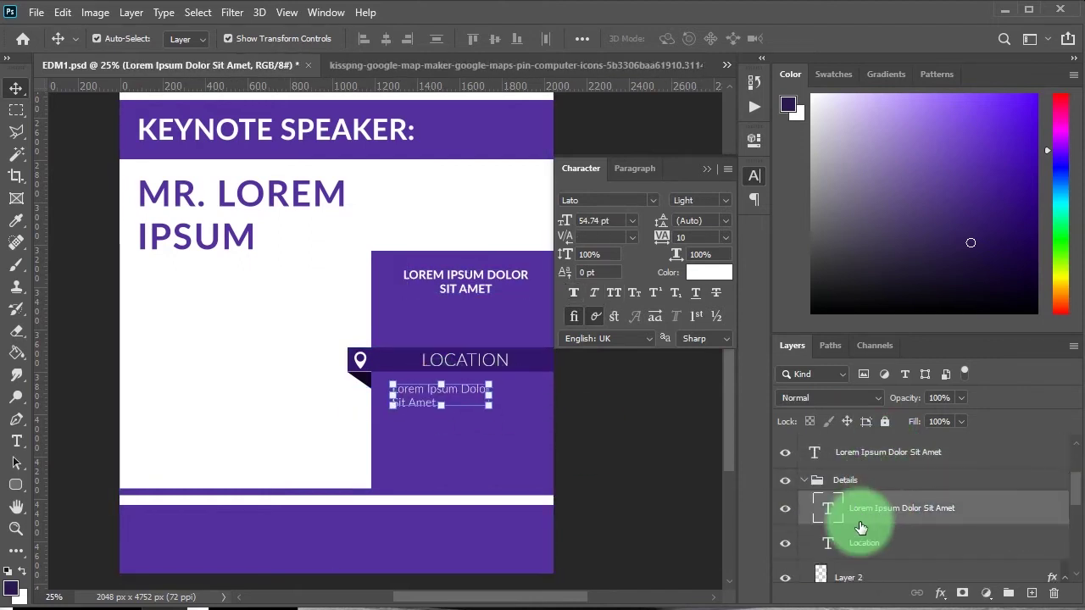
pyautogui.click(864, 488)
# Duplicate the Details block and shift the copy downward.
pyautogui.hotkey('shift', 'Up')
pyautogui.hotkey('shift', 'Up')
pyautogui.hotkey('shift', 'Up')
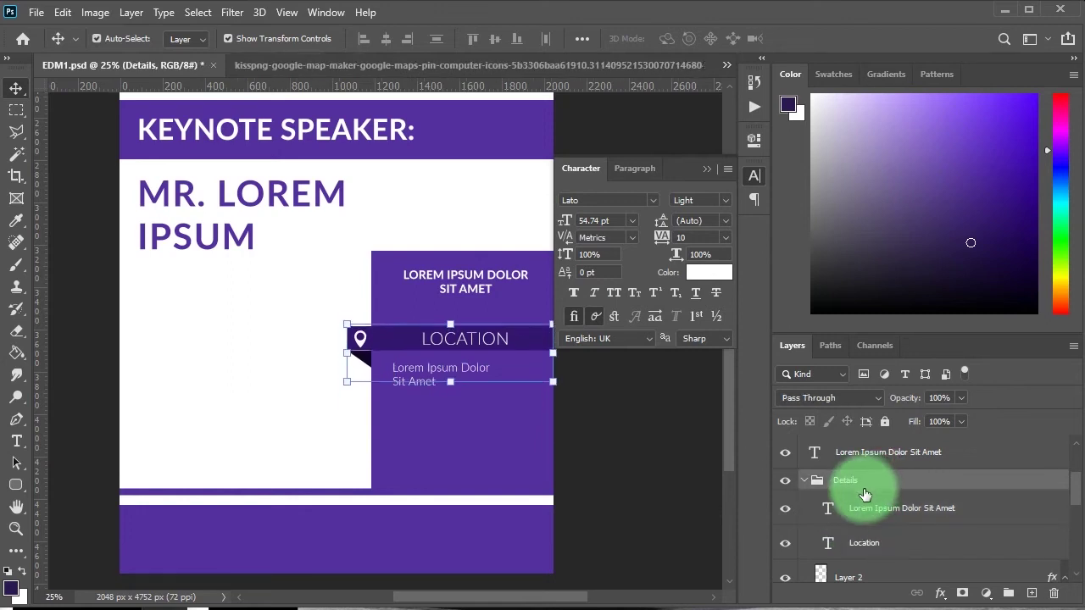
pyautogui.hotkey('ctrl', 'j')
pyautogui.hotkey('shift', 'Down')
pyautogui.hotkey('shift', 'Down')
pyautogui.hotkey('shift', 'Down')
# Relabel the copied block DATE & TIME with body text '12 August 2020'.
pyautogui.hotkey('shift', 'Down')
pyautogui.hotkey('shift', 'Down')
pyautogui.hotkey('shift', 'Down')
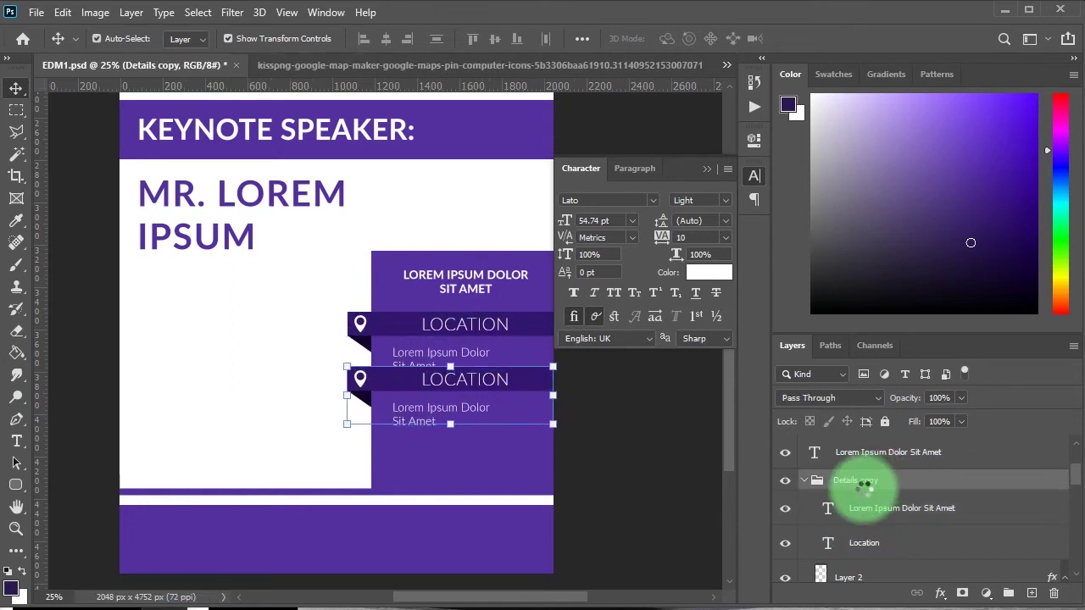
pyautogui.hotkey('shift', 'Down')
pyautogui.hotkey('shift', 'Down')
pyautogui.hotkey('shift', 'Down')
pyautogui.press('t')
pyautogui.click(559, 502)
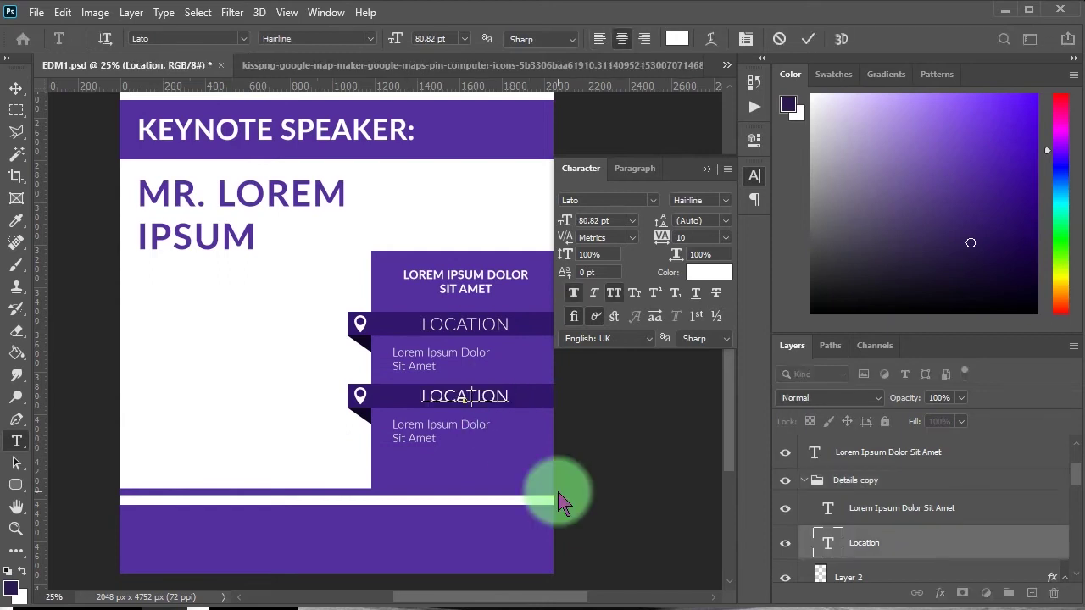
pyautogui.write('DATE & TIME')
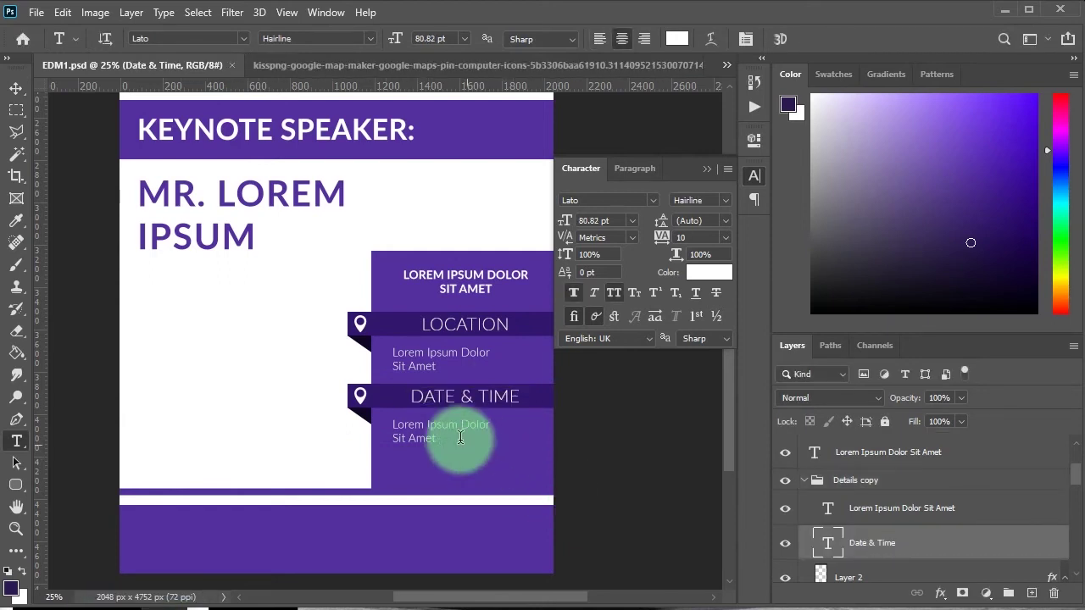
pyautogui.click(460, 436)
pyautogui.hotkey('ctrl', 'a')
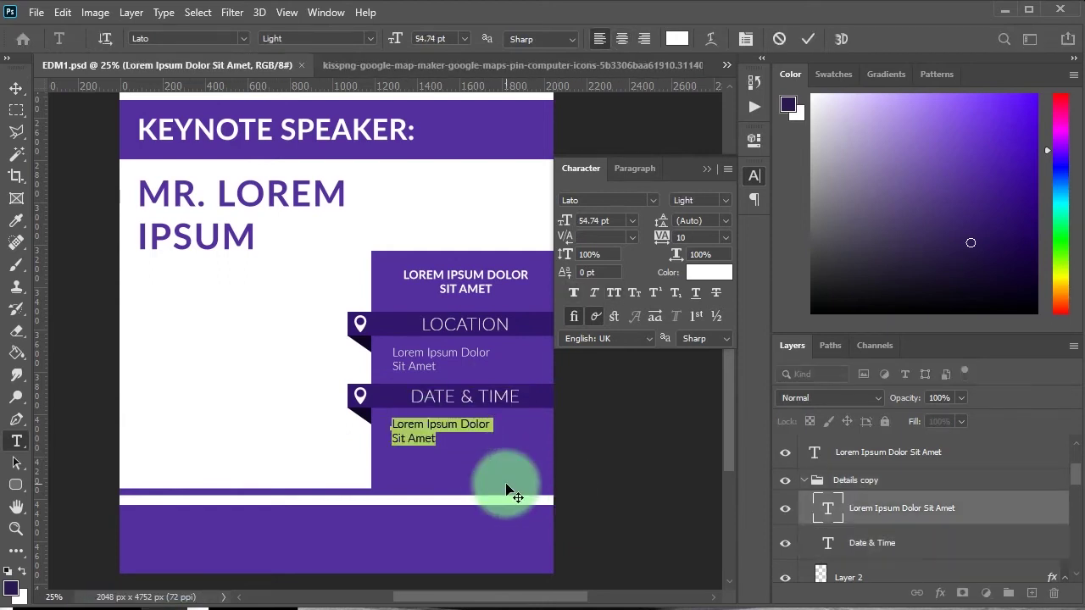
pyautogui.write('August')
pyautogui.click(511, 491)
# Duplicate the DATE & TIME group and move the copy below it.
pyautogui.press('s')
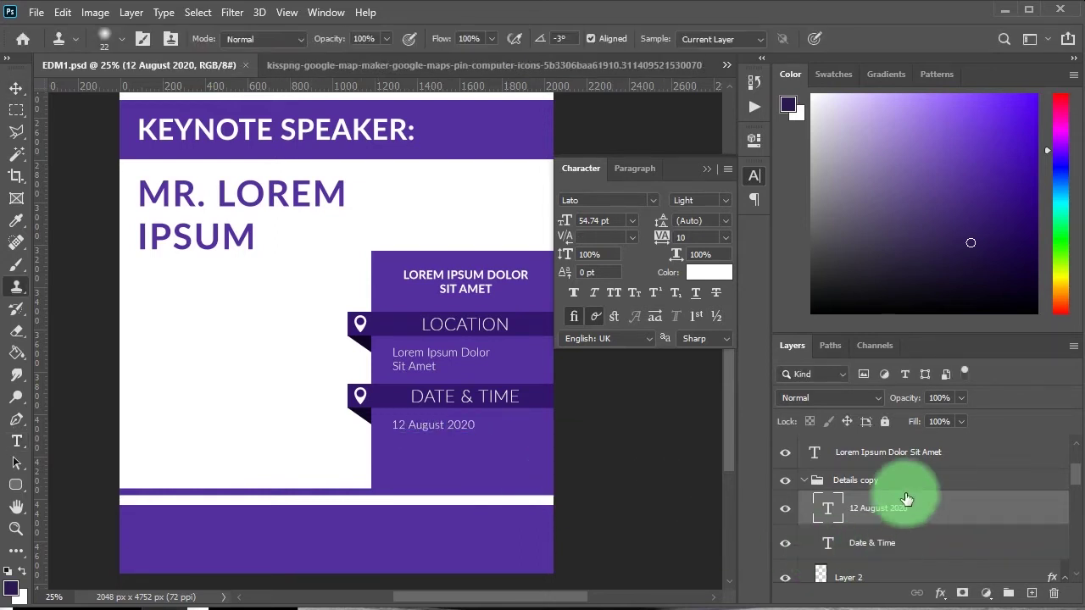
pyautogui.click(894, 457)
pyautogui.click(879, 481)
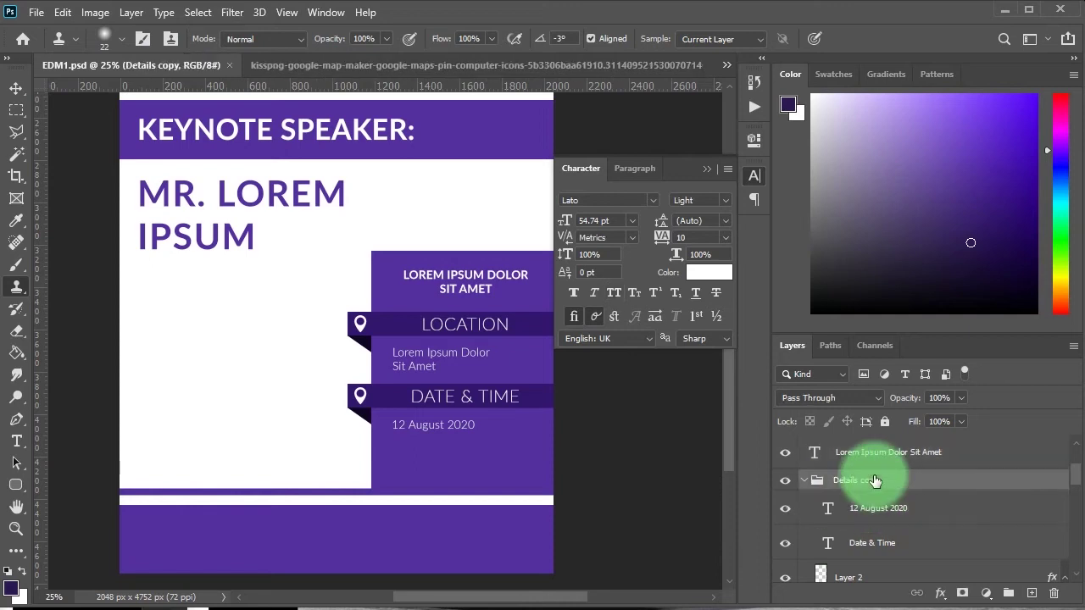
pyautogui.press('v')
pyautogui.hotkey('ctrl', 'j')
pyautogui.hotkey('shift', 'Down')
pyautogui.hotkey('shift', 'Down')
pyautogui.hotkey('shift', 'Down')
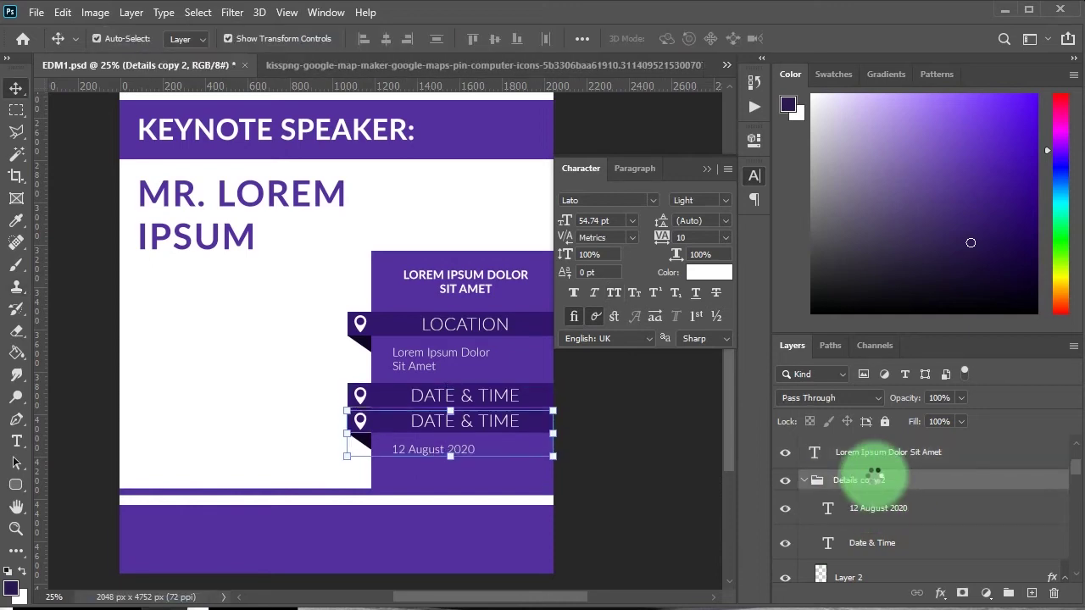
pyautogui.hotkey('shift', 'Down')
pyautogui.hotkey('shift', 'Down')
pyautogui.hotkey('shift', 'Down')
# Change the third block to DRESS CODE with body text 'Lorem Ipsum Dolor'.
pyautogui.press('t')
pyautogui.click(510, 451)
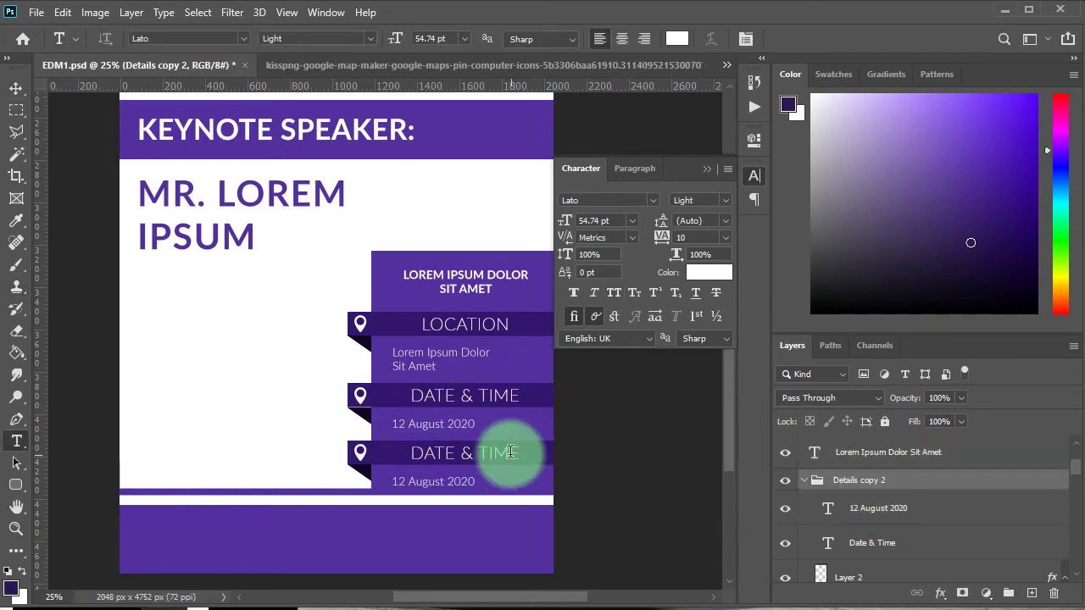
pyautogui.hotkey('ctrl', 'a')
pyautogui.write('D')
pyautogui.click(432, 481)
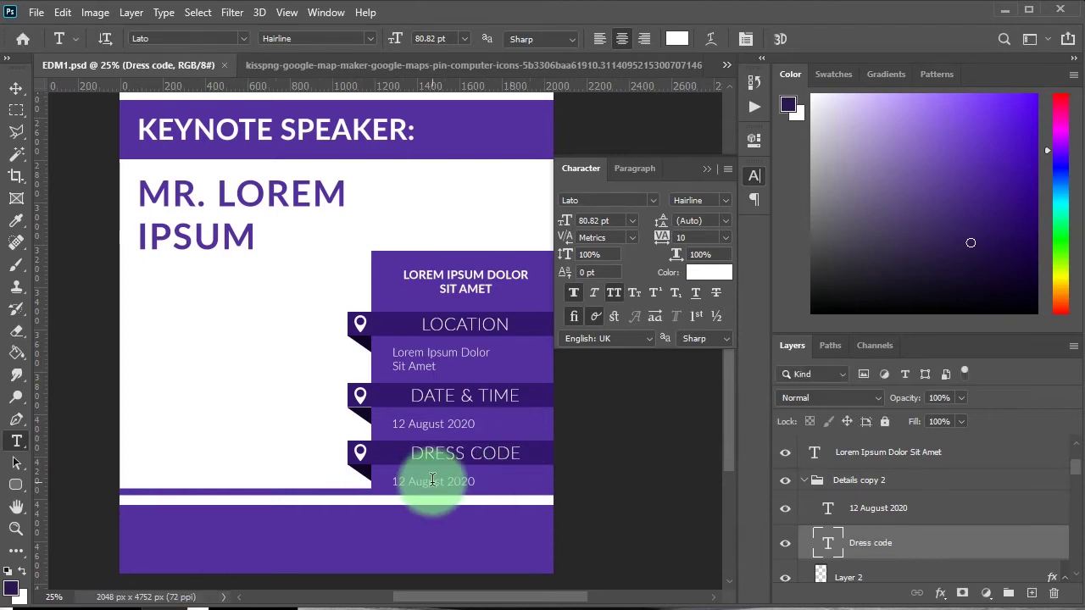
pyautogui.write('Dolor')
pyautogui.click(717, 571)
# Select the '12 August 2020' and first block's body text layers.
pyautogui.press('v')
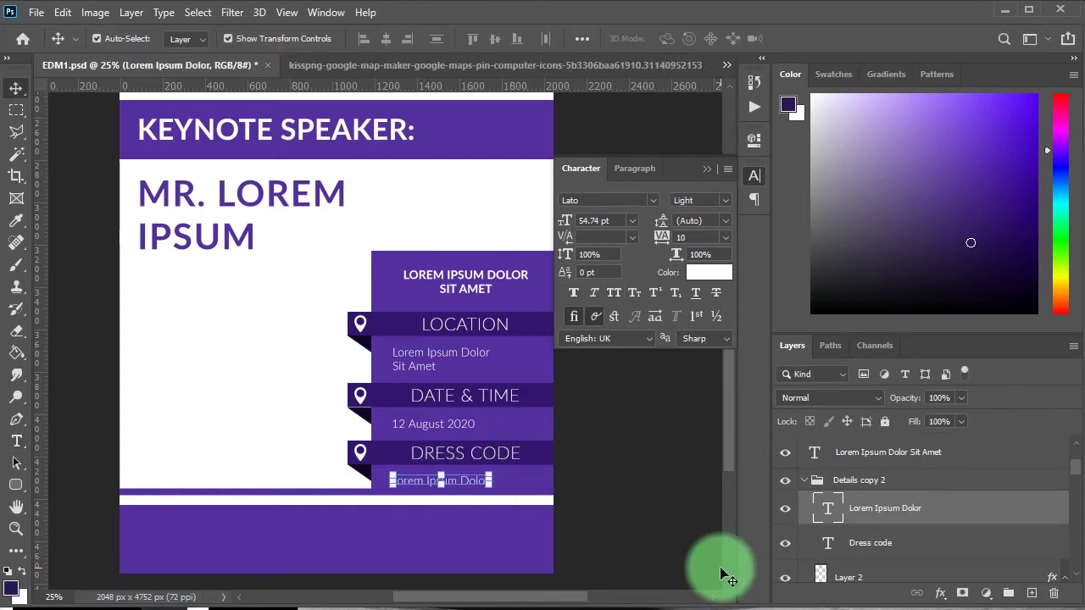
pyautogui.click(450, 422)
pyautogui.click(400, 359)
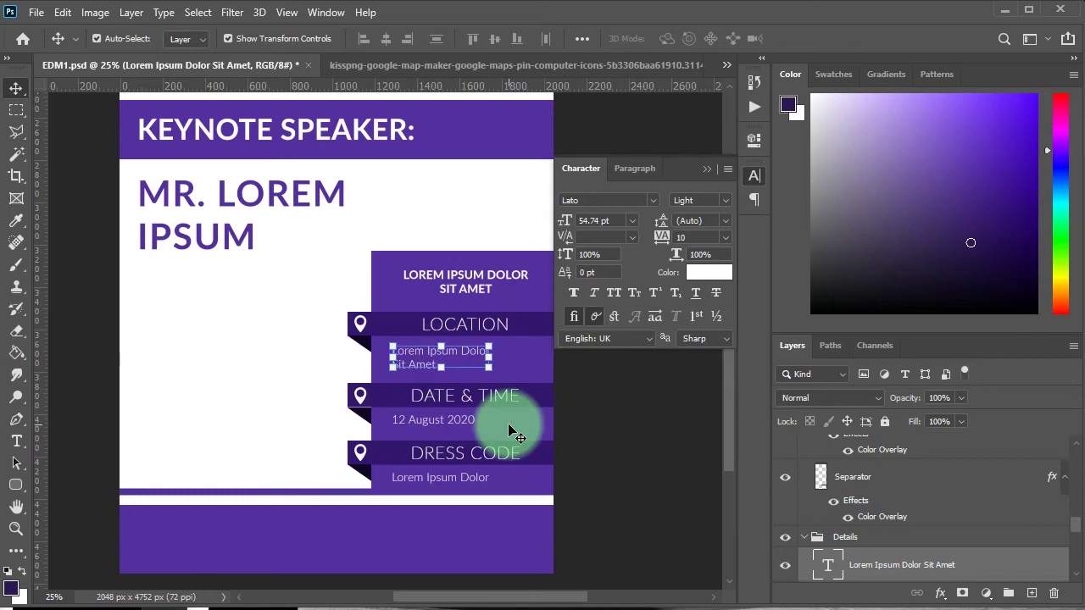
# Search Google Images for calendar icon png and save one into the EDM1 folder.
pyautogui.hotkey('alt', 'Tab')
pyautogui.scroll(5, 108, 85)
pyautogui.click(108, 85)
pyautogui.write('calenicon png')
pyautogui.click(179, 127)
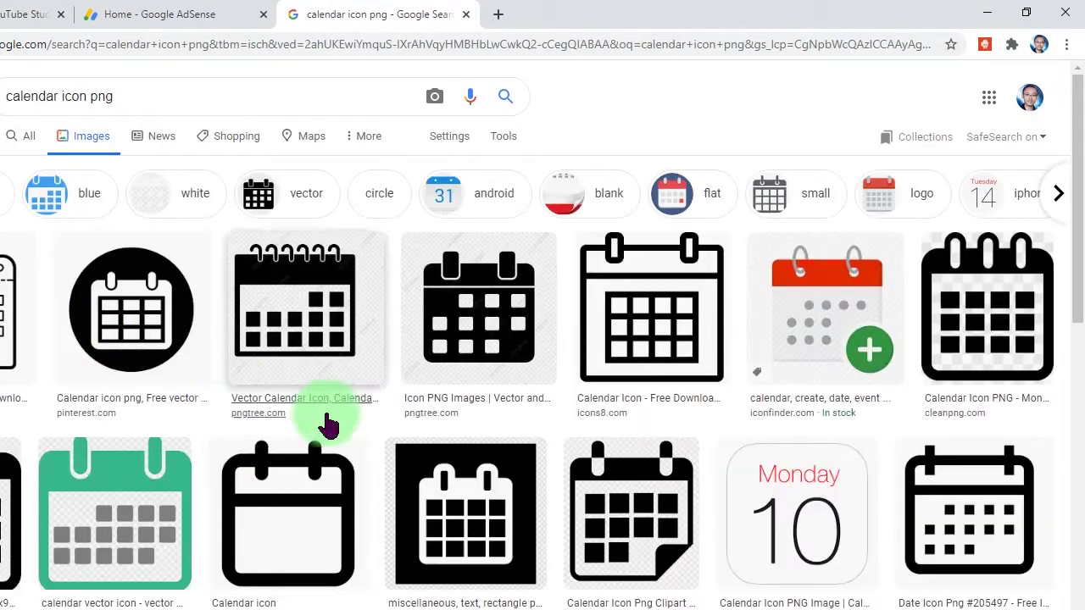
pyautogui.scroll(-2, 356, 494)
pyautogui.click(356, 493)
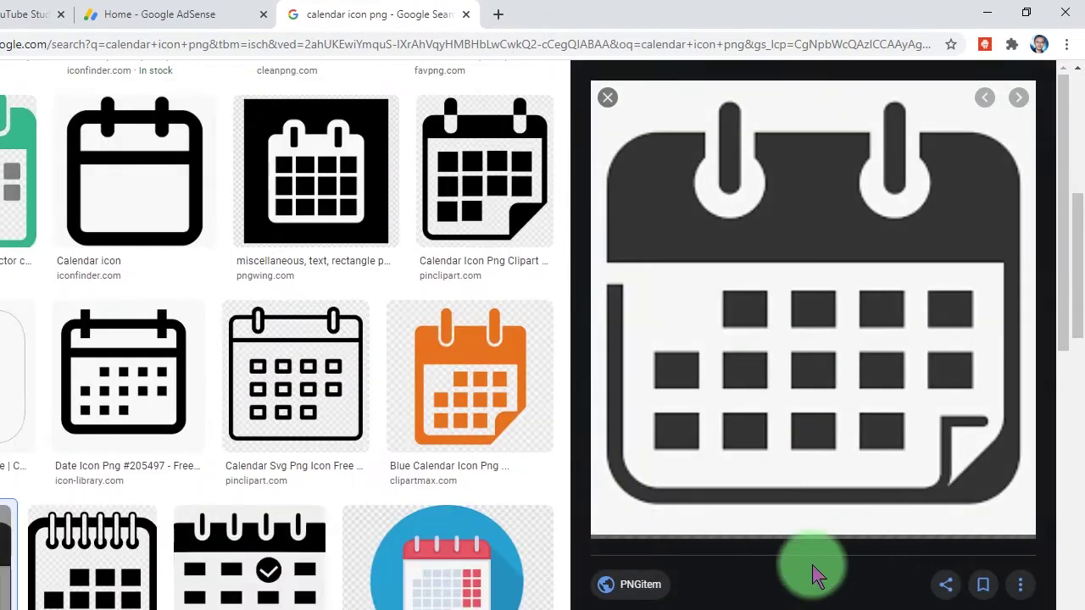
pyautogui.hotkey('alt', 'Tab')
pyautogui.moveTo(765, 254)
pyautogui.mouseDown()
pyautogui.moveTo(754, 341)
pyautogui.moveTo(576, 339)
pyautogui.mouseUp()
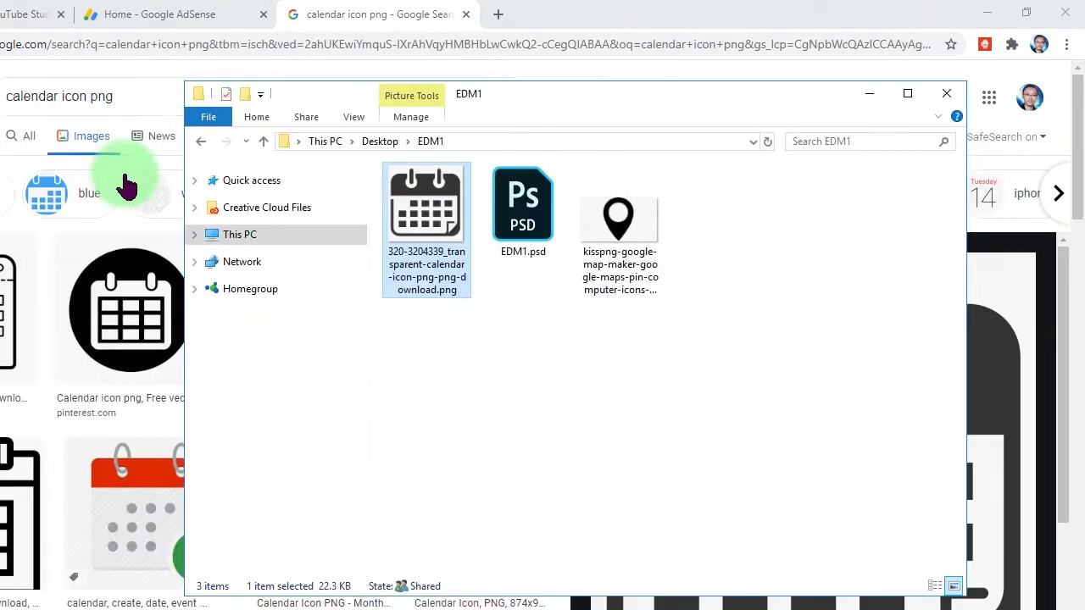
# Search for cloth icon png and preview a T-shirt icon result.
pyautogui.click(152, 181)
pyautogui.doubleClick(32, 96)
pyautogui.write('cloth')
pyautogui.press('Return')
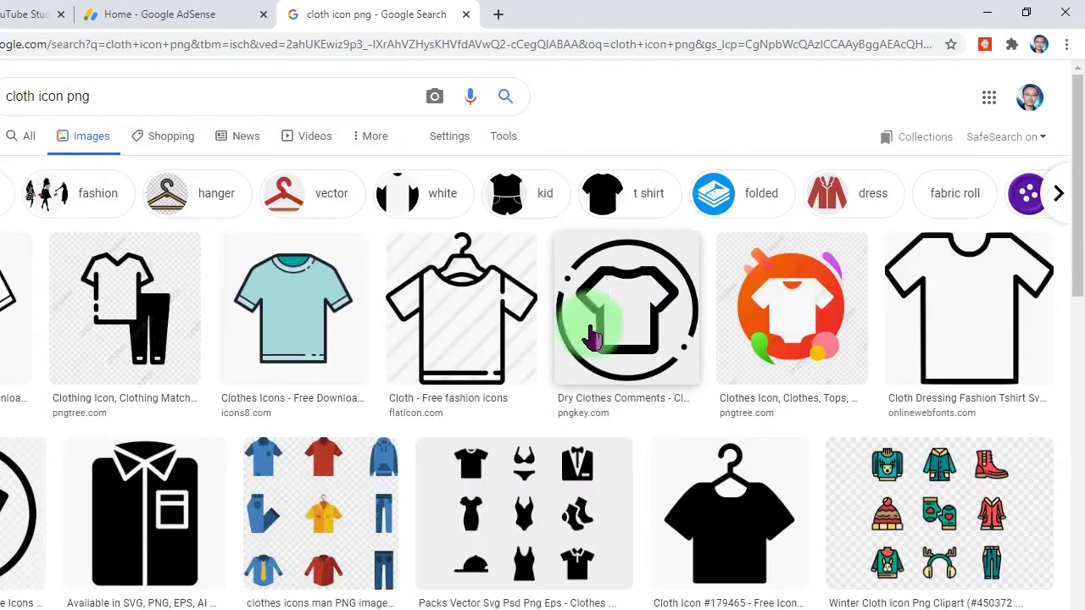
pyautogui.scroll(-1, 678, 381)
pyautogui.scroll(-3, 775, 479)
pyautogui.click(413, 382)
# Save the T-shirt image to EDM1, open the calendar PNG, and select it by Color Range.
pyautogui.hotkey('alt', 'Tab')
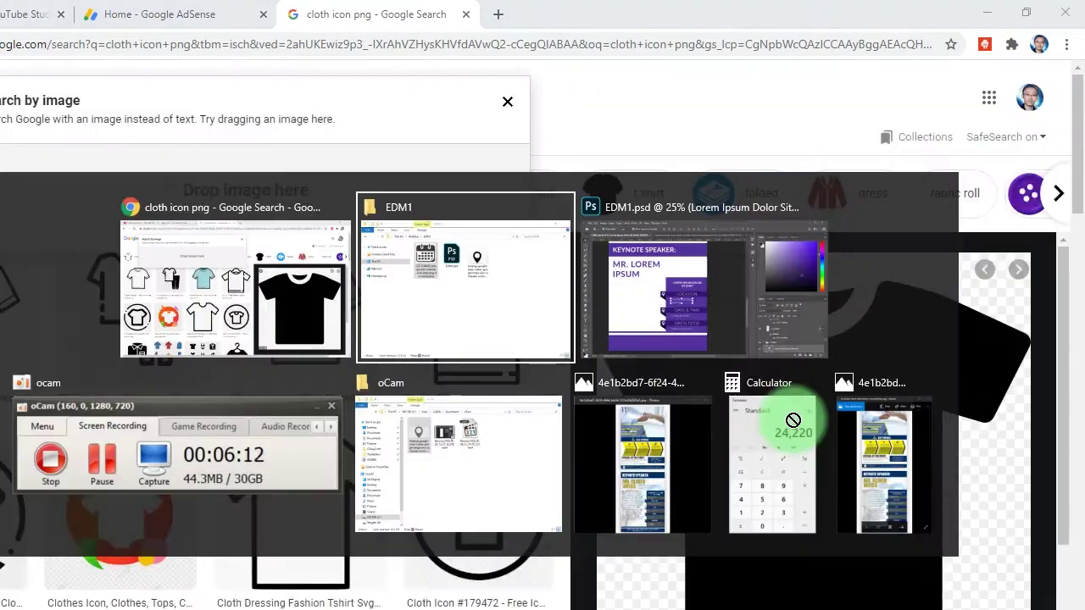
pyautogui.moveTo(721, 431); pyautogui.dragTo(523, 254)
pyautogui.moveTo(454, 216); pyautogui.dragTo(806, 29)
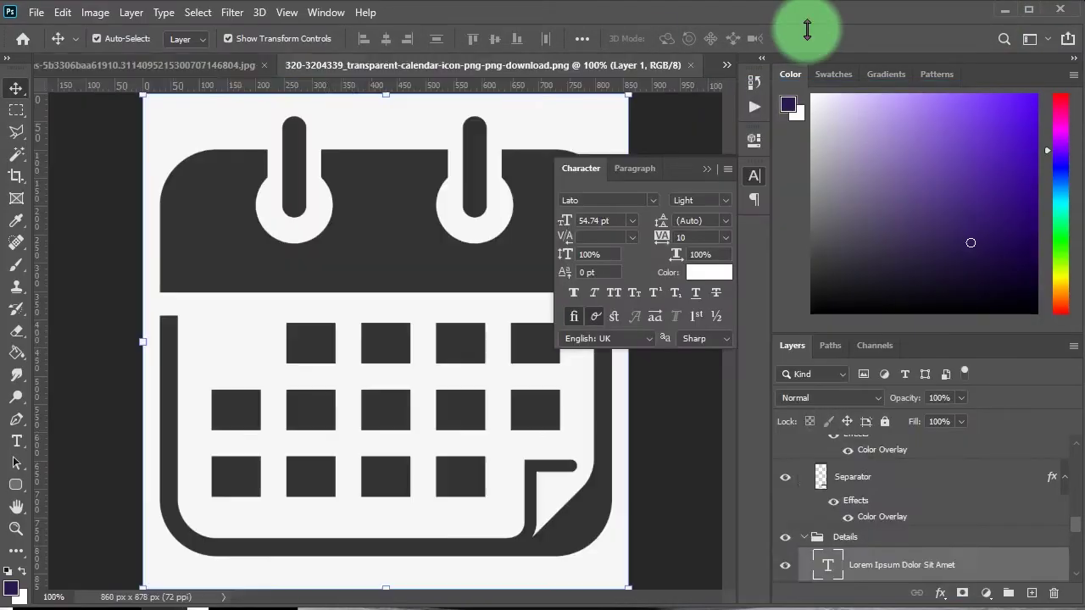
pyautogui.click(163, 12)
pyautogui.click(272, 182)
pyautogui.click(770, 243)
# Paste the calendar into the flyer and apply the pin's white layer style.
pyautogui.click(101, 64)
pyautogui.hotkey('ctrl', 'v')
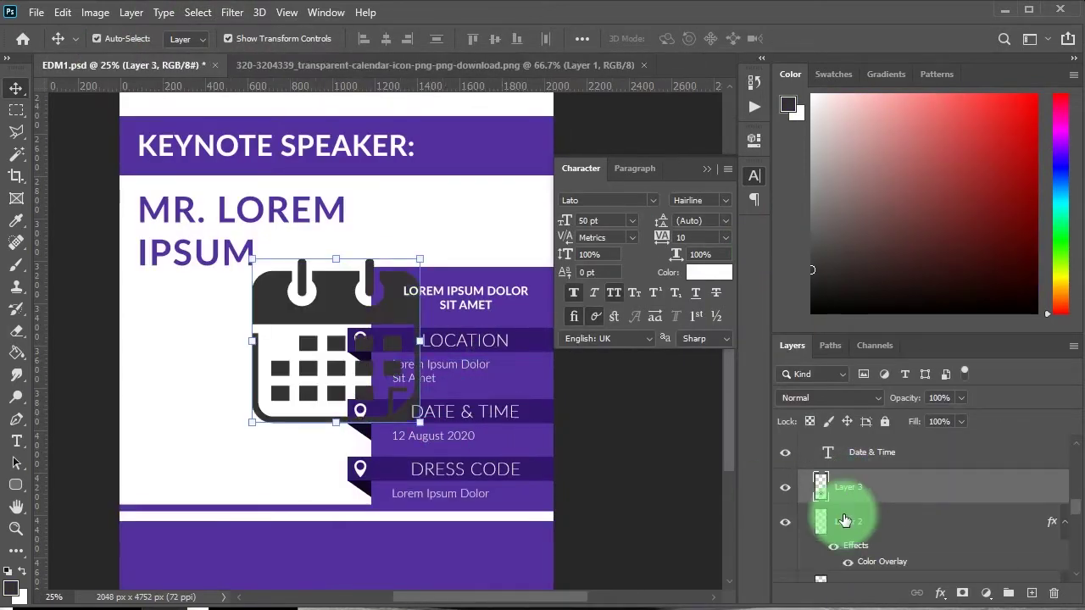
pyautogui.rightClick(860, 500)
pyautogui.click(720, 414)
pyautogui.click(858, 555)
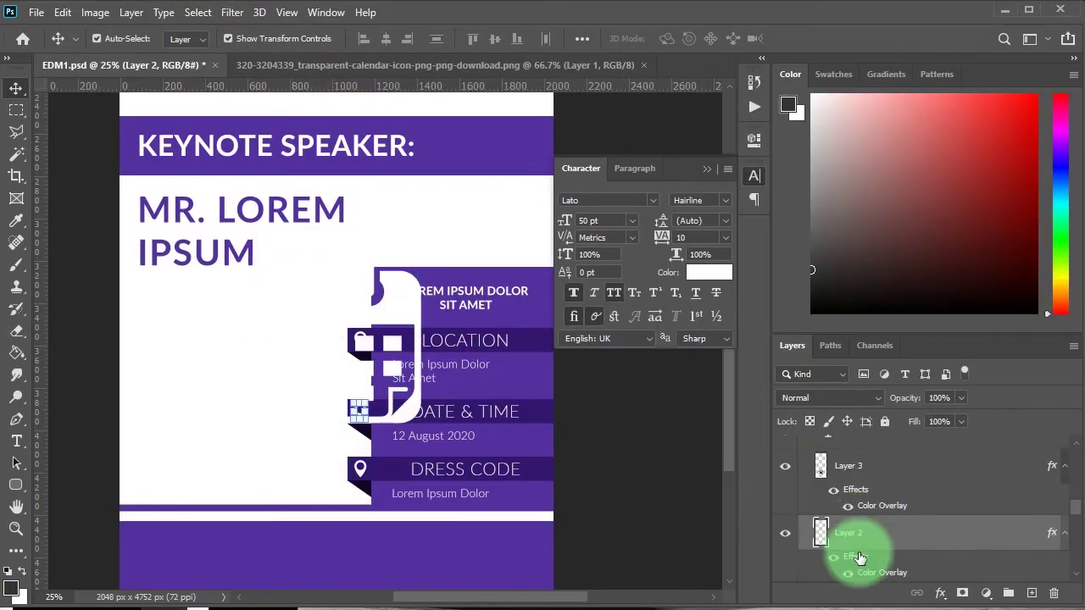
pyautogui.click(888, 508)
# Shrink the calendar icon and place it at the left of the DATE & TIME banner.
pyautogui.hotkey('ctrl', 't')
pyautogui.moveTo(416, 257); pyautogui.dragTo(315, 346)
pyautogui.moveTo(283, 380)
pyautogui.mouseDown()
pyautogui.moveTo(375, 375)
pyautogui.moveTo(345, 471)
pyautogui.mouseUp()
pyautogui.hotkey('ctrl', '+')
pyautogui.press('Return')
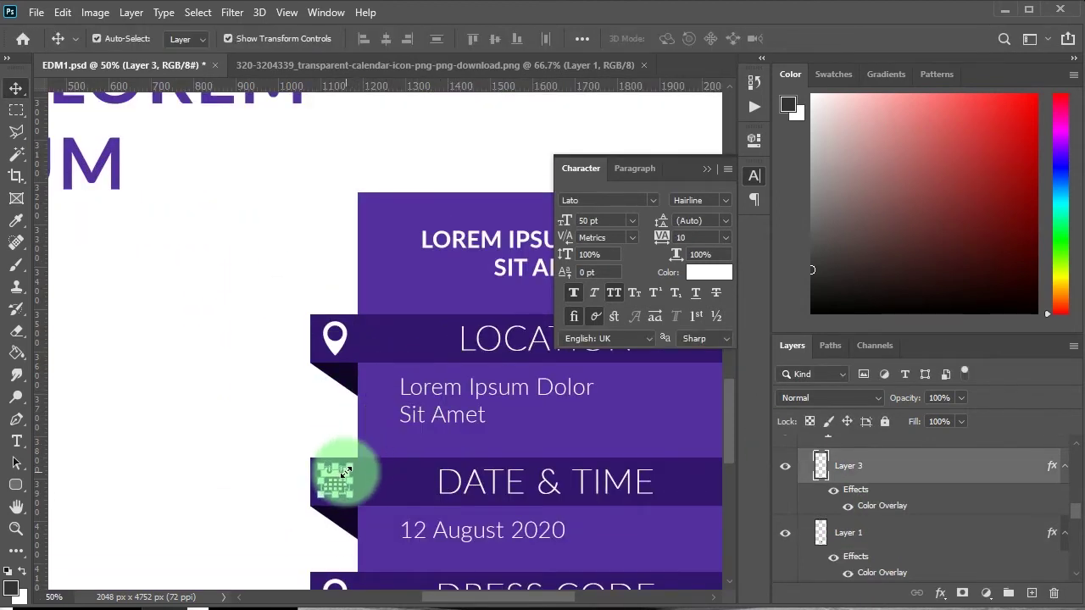
# Select the map-pin copy on the DRESS CODE banner and switch document tabs.
pyautogui.scroll(-3, 346, 458)
pyautogui.click(327, 400)
pyautogui.click(475, 64)
pyautogui.hotkey('ctrl', 'Tab')
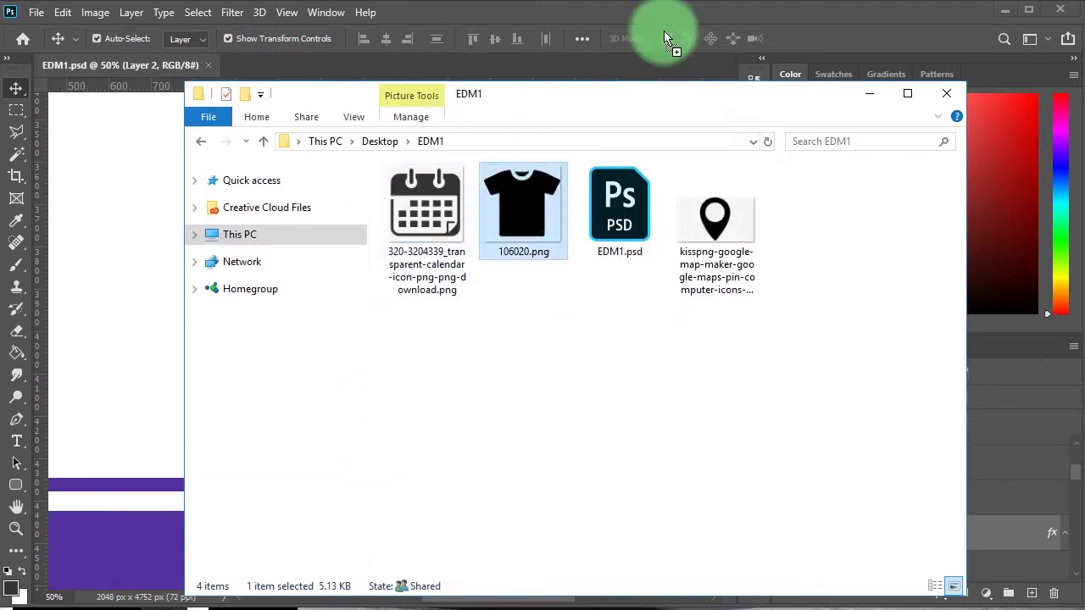
# Copy the black T-shirt from 106020.png into EDM1.psd and scale it down.
pyautogui.moveTo(523, 194); pyautogui.dragTo(664, 34)
pyautogui.click(16, 154)
pyautogui.click(383, 153)
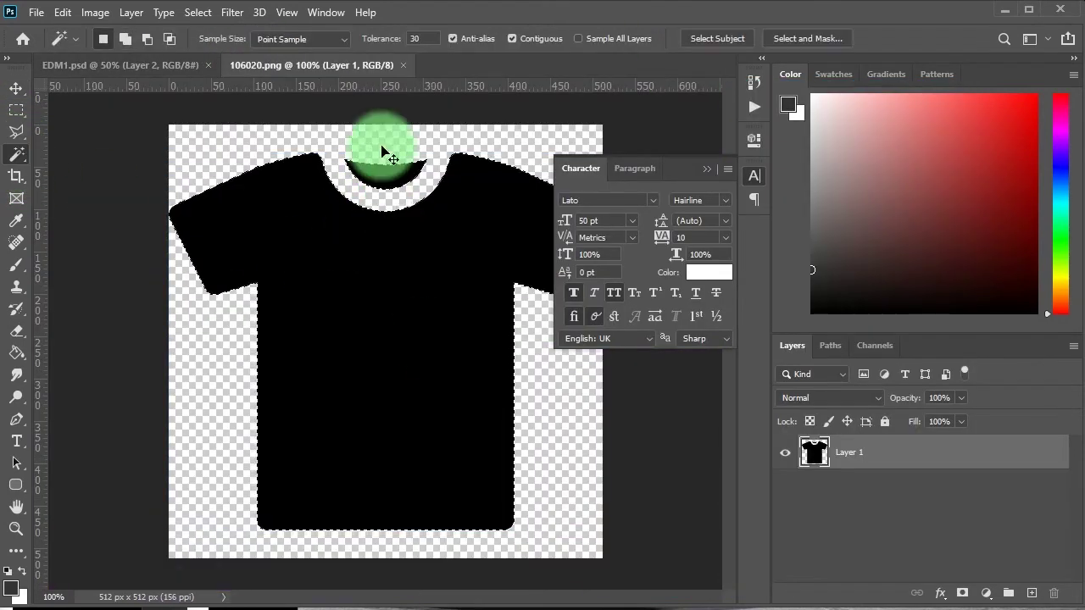
pyautogui.hotkey('ctrl', 'c')
pyautogui.hotkey('ctrl', 'Tab')
pyautogui.press('v')
pyautogui.hotkey('ctrl', 'v')
pyautogui.moveTo(495, 243); pyautogui.dragTo(322, 396)
pyautogui.press('Return')
# Paste the icons' colour-overlay layer style onto the T-shirt layer to make it white.
pyautogui.rightClick(847, 533)
pyautogui.click(726, 419)
pyautogui.scroll(3, 901, 546)
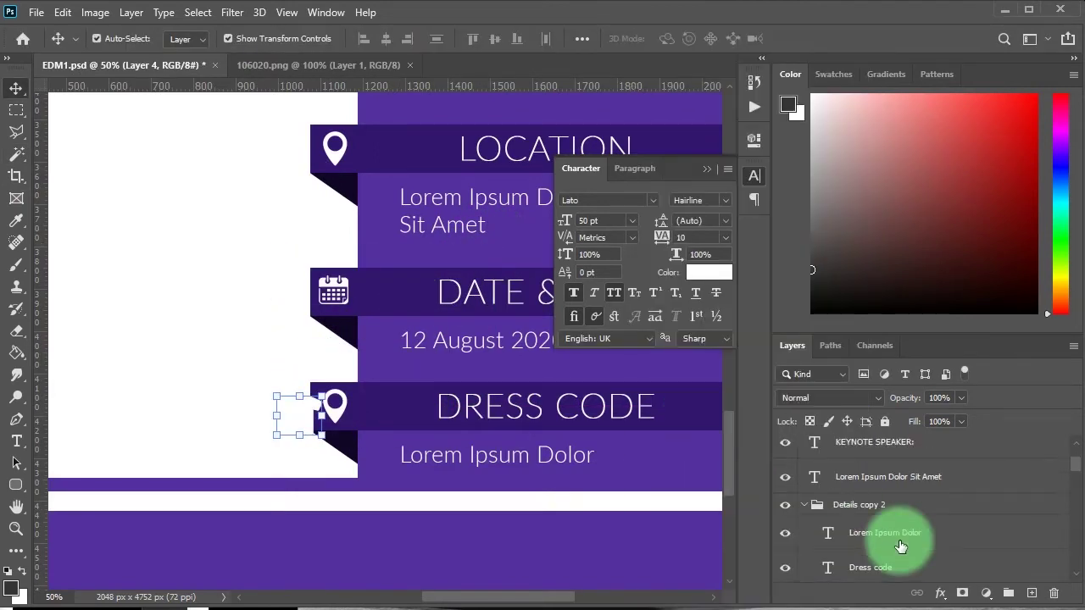
pyautogui.scroll(-3, 901, 546)
pyautogui.click(788, 500)
pyautogui.click(836, 516)
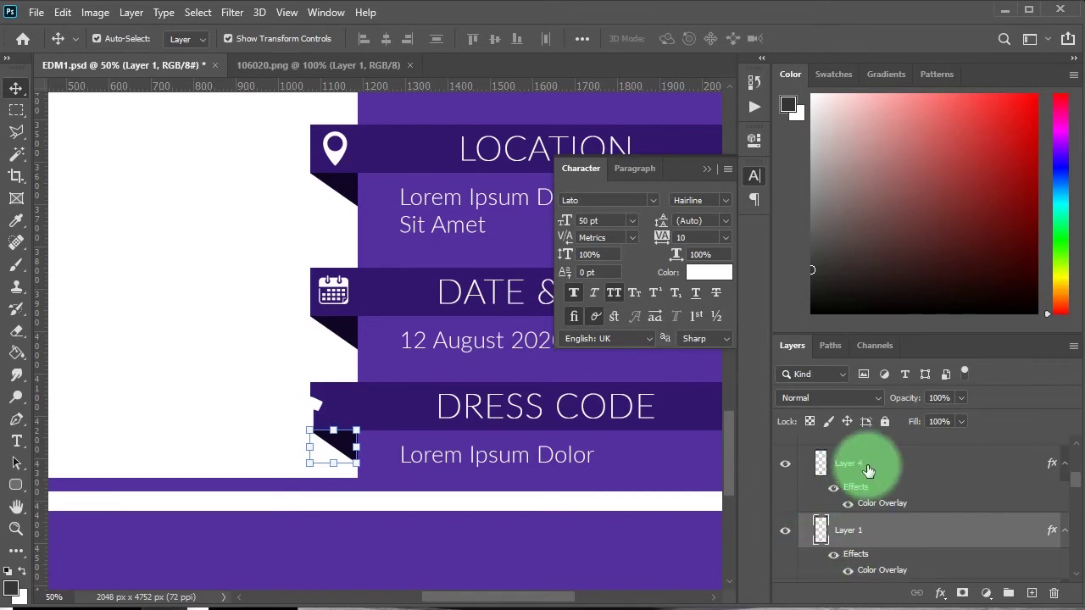
pyautogui.click(867, 470)
# Shrink the shirt icon to about 74 by 65 px on the Dress Code ribbon.
pyautogui.moveTo(362, 428); pyautogui.dragTo(354, 429)
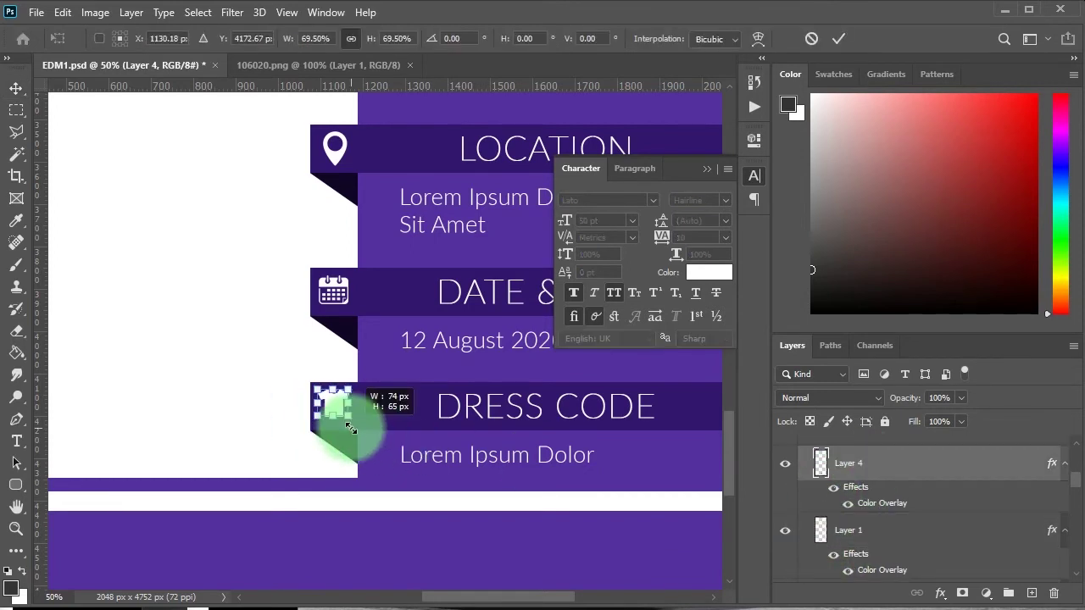
pyautogui.click(471, 539)
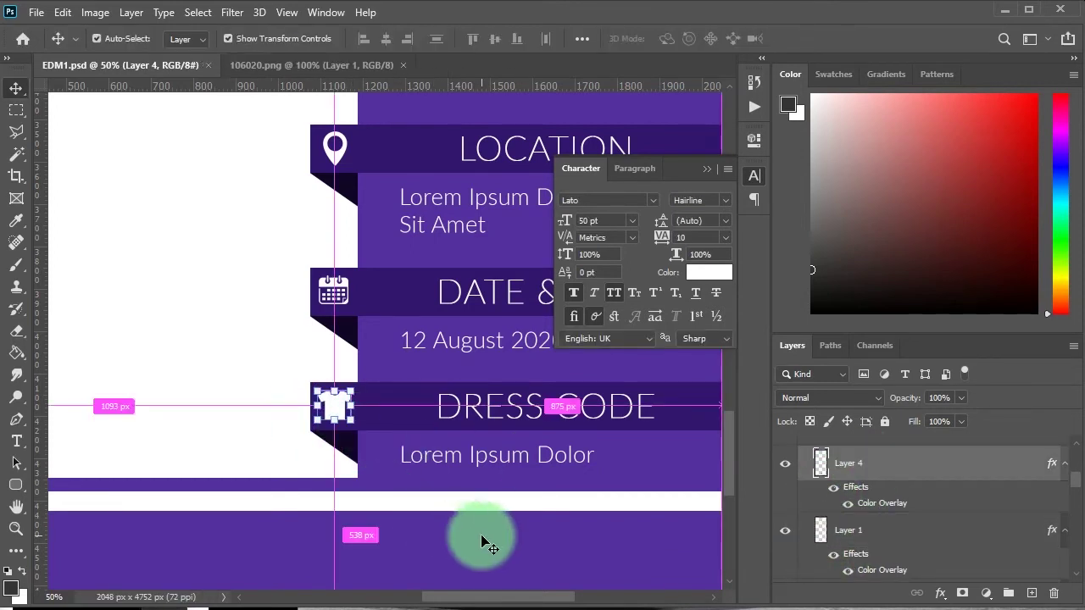
pyautogui.scroll(-4, 484, 537)
pyautogui.scroll(2, 458, 560)
pyautogui.scroll(-1, 509, 339)
pyautogui.scroll(-1, 525, 341)
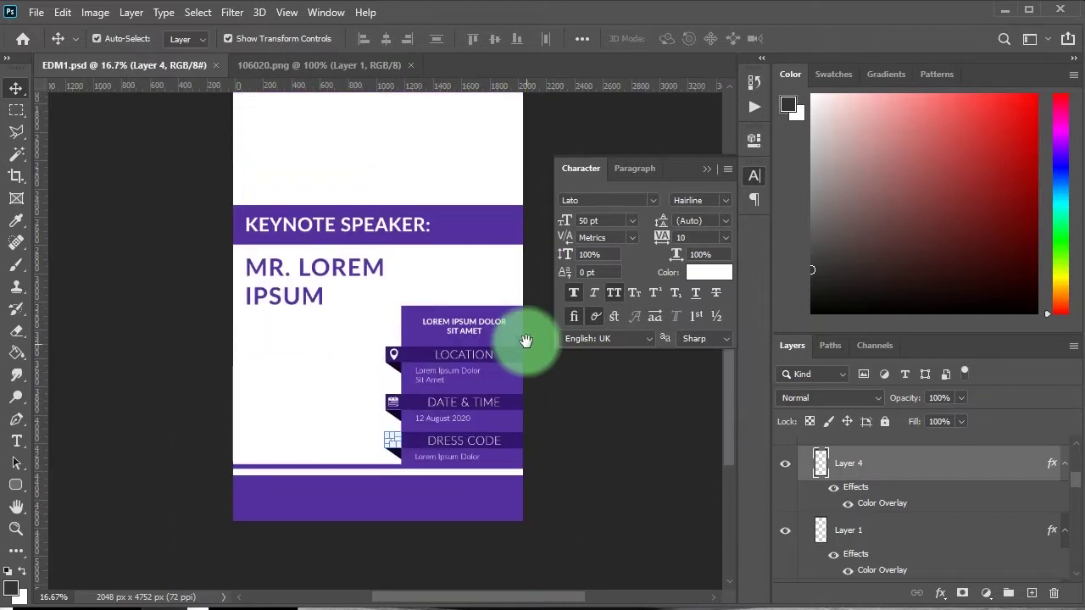
pyautogui.click(490, 549)
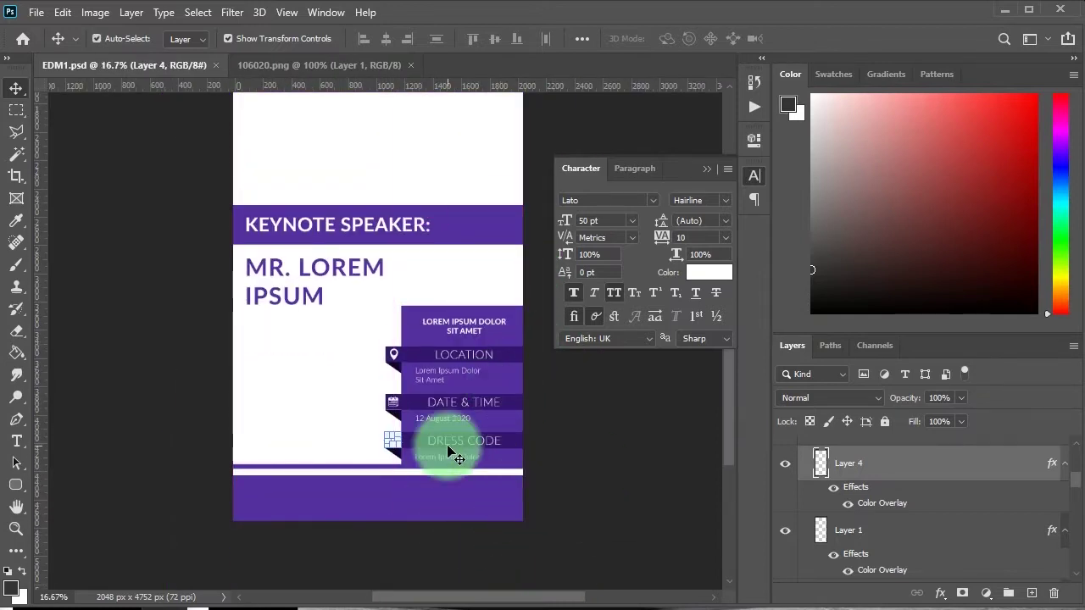
pyautogui.scroll(1, 500, 500)
pyautogui.scroll(-1, 479, 500)
# Place a copy of MR. LOREM IPSUM in the footer, white, centre-aligned and Light weight.
pyautogui.moveTo(372, 268)
pyautogui.mouseDown()
pyautogui.moveTo(382, 485)
pyautogui.moveTo(382, 417)
pyautogui.moveTo(414, 494)
pyautogui.mouseUp()
pyautogui.click(708, 272)
pyautogui.click(702, 246)
pyautogui.press('Return')
pyautogui.click(634, 167)
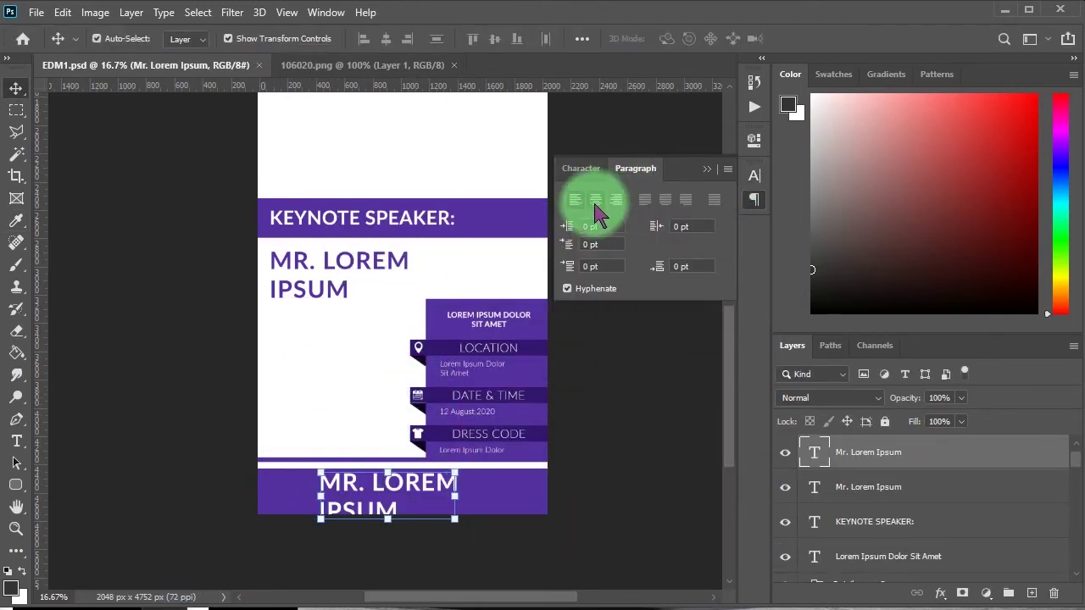
pyautogui.click(596, 200)
pyautogui.click(580, 168)
pyautogui.click(703, 200)
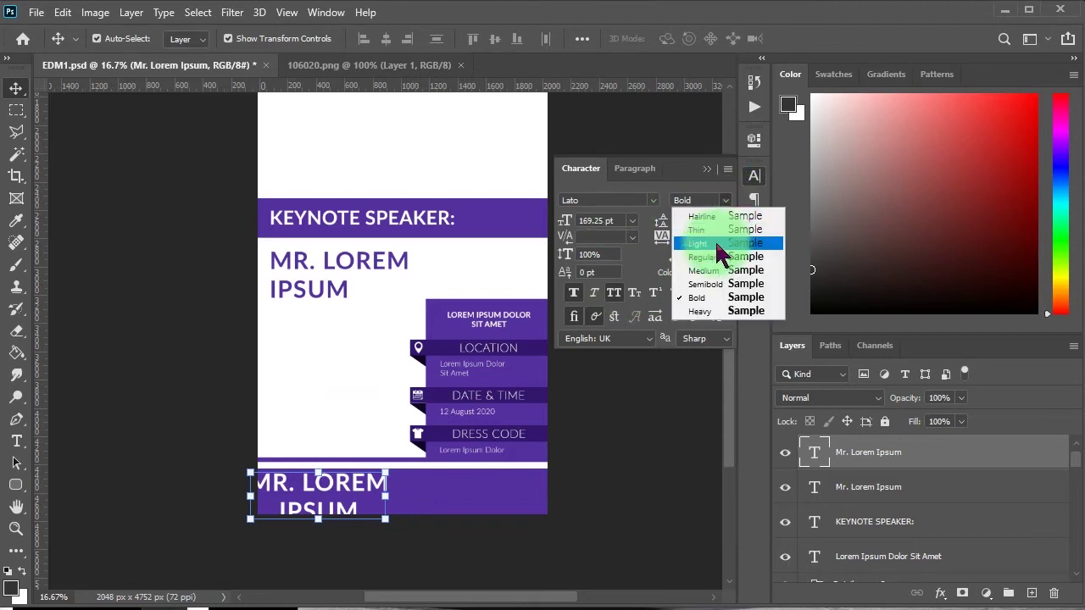
pyautogui.click(703, 246)
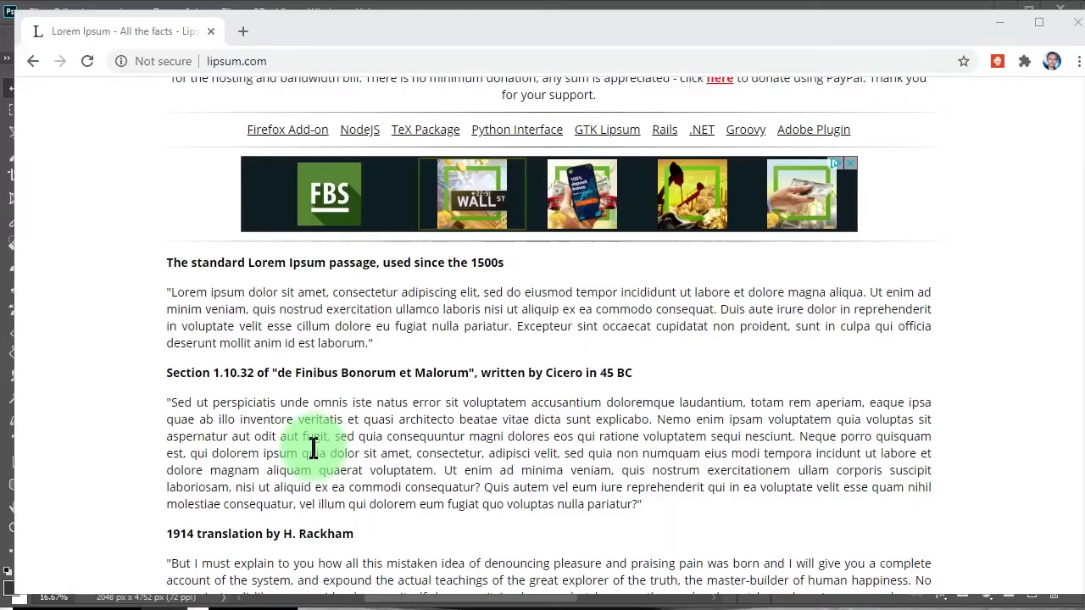
# Replace the footer copy's text with the first lorem ipsum sentence from lipsum.com.
pyautogui.moveTo(169, 291); pyautogui.dragTo(670, 301)
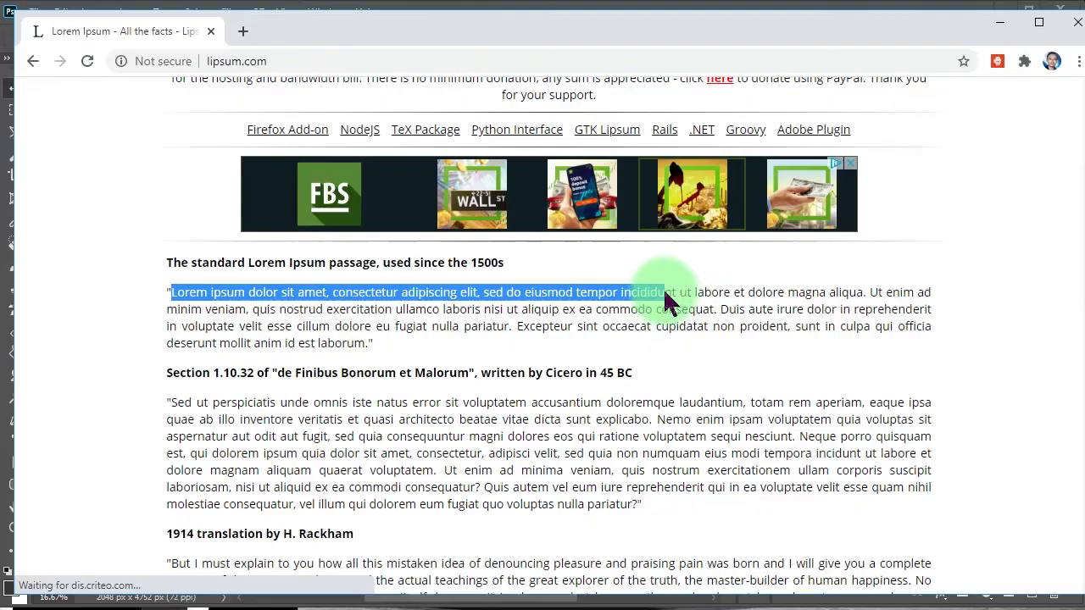
pyautogui.hotkey('ctrl', 'c')
pyautogui.hotkey('alt', 'Tab')
pyautogui.click(395, 499)
pyautogui.hotkey('ctrl', 'a')
pyautogui.hotkey('ctrl', 'v')
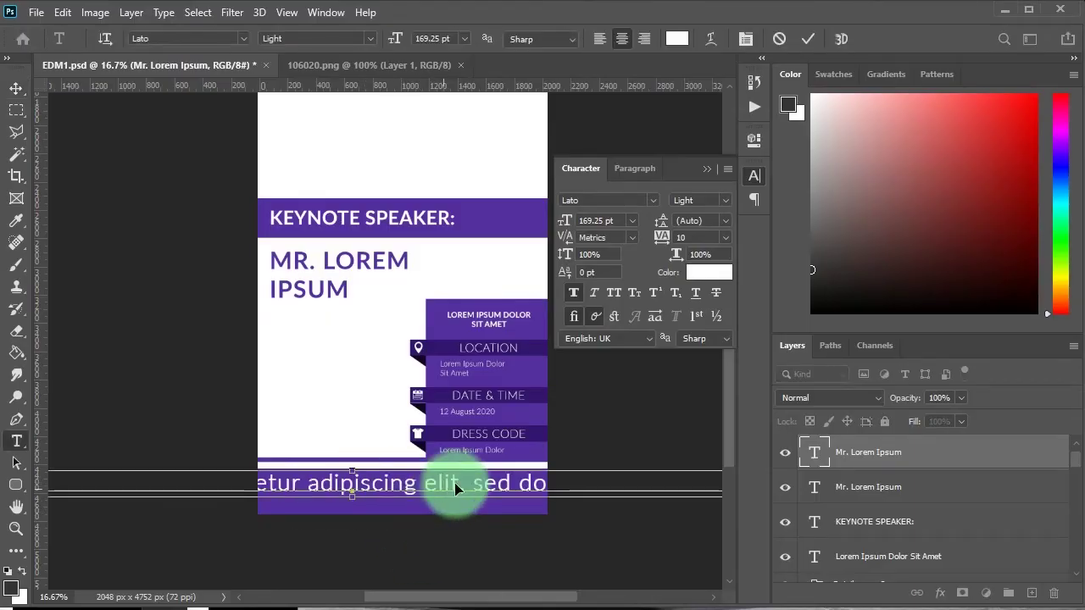
# Set the footer text to 75 pt, scale it to about 74%, and save.
pyautogui.click(606, 220)
pyautogui.write('75')
pyautogui.press('Return')
pyautogui.click(448, 503)
pyautogui.hotkey('ctrl', 's')
pyautogui.moveTo(494, 503); pyautogui.dragTo(425, 499)
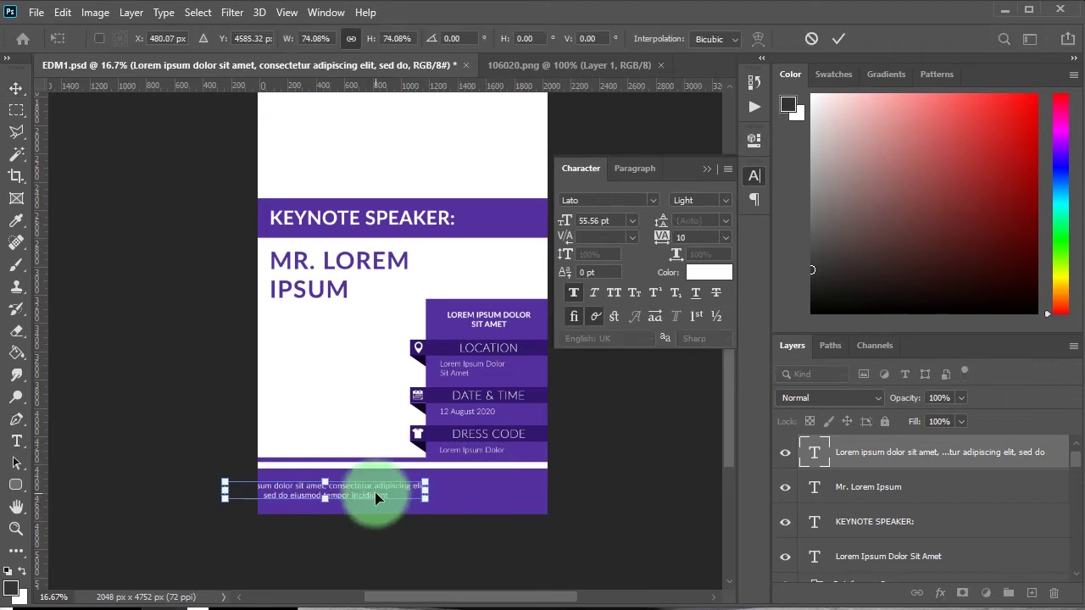
pyautogui.press('Return')
pyautogui.hotkey('ctrl', 's')
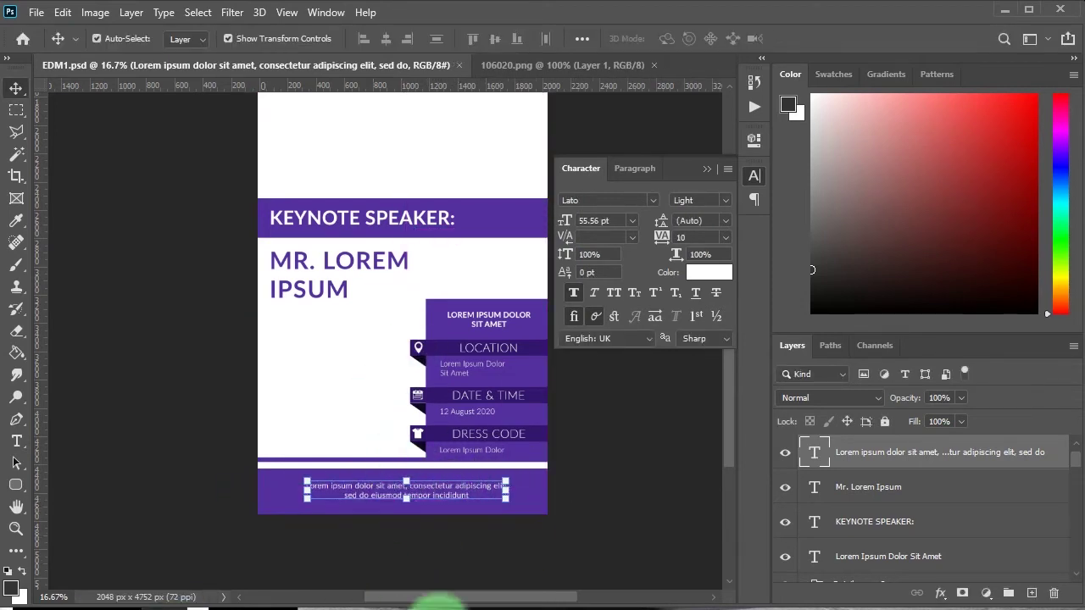
# Copy the first full lorem ipsum paragraph from lipsum.com.
pyautogui.click(440, 603)
pyautogui.moveTo(175, 293)
pyautogui.mouseDown()
pyautogui.moveTo(368, 342)
pyautogui.moveTo(173, 294)
pyautogui.mouseUp()
pyautogui.hotkey('ctrl', 'c')
pyautogui.click(508, 604)
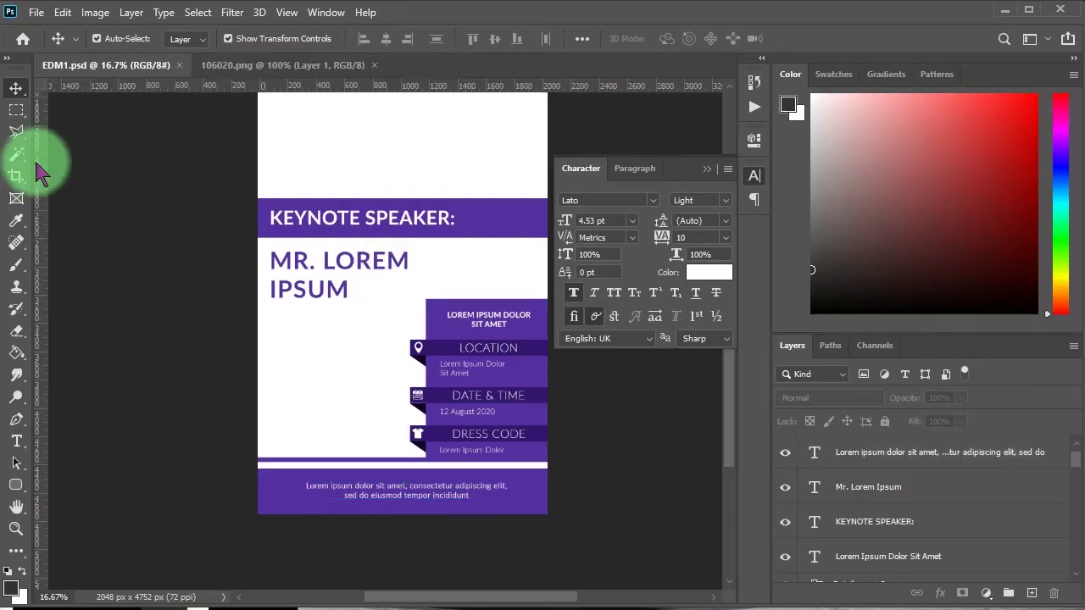
# Draw a text box in the left column and paste the copied paragraph into it.
pyautogui.click(24, 440)
pyautogui.moveTo(271, 313)
pyautogui.mouseDown()
pyautogui.moveTo(394, 423)
pyautogui.moveTo(403, 450)
pyautogui.mouseUp()
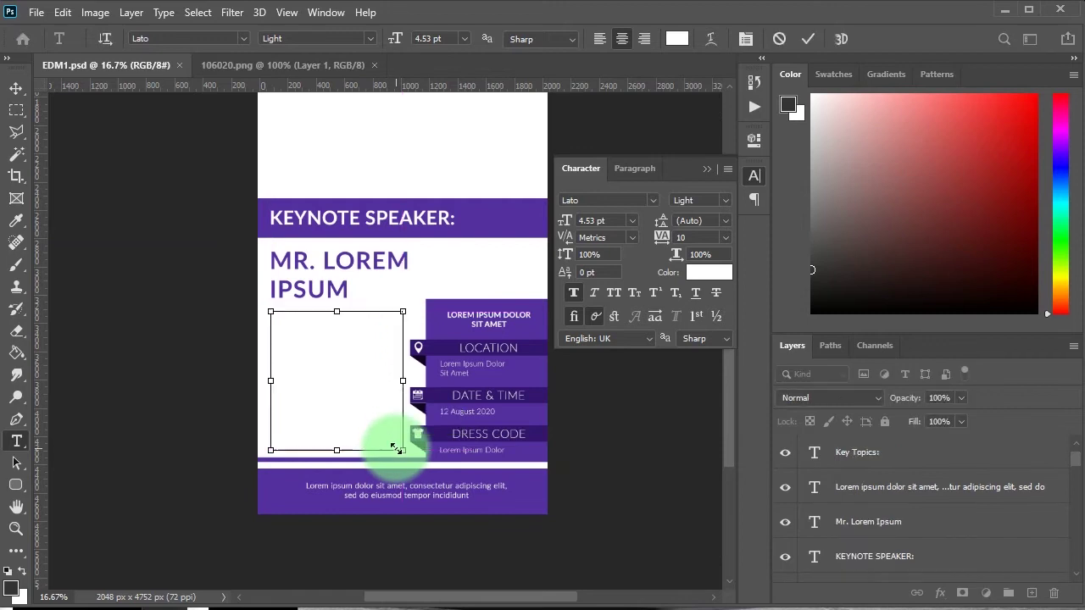
pyautogui.click(601, 220)
pyautogui.write('3')
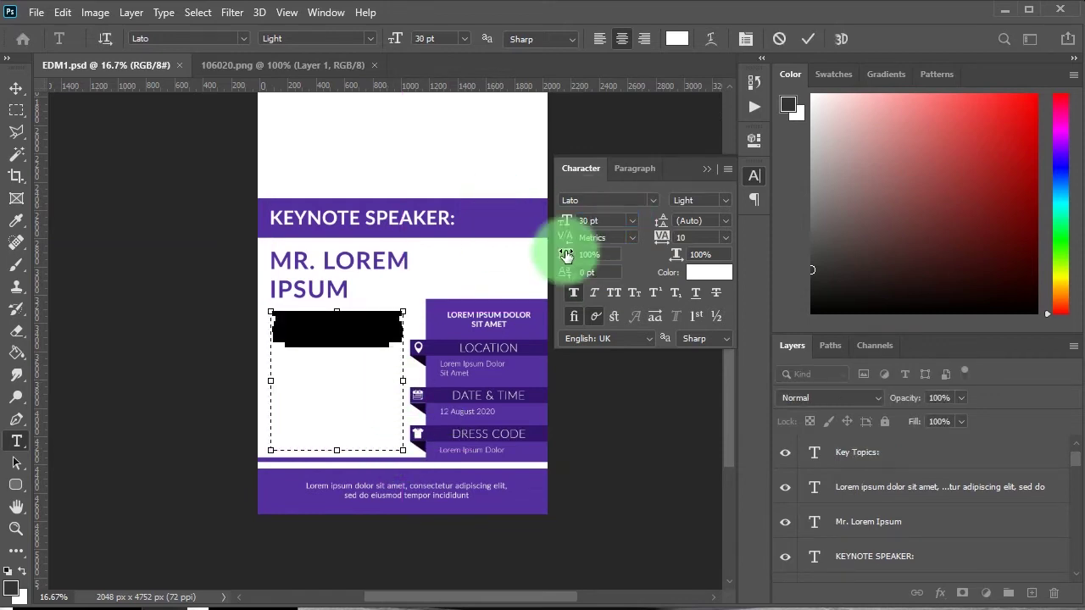
pyautogui.hotkey('ctrl', 'Return')
pyautogui.press('v')
# Style the body text dark, Medium weight, at 60 pt.
pyautogui.click(635, 168)
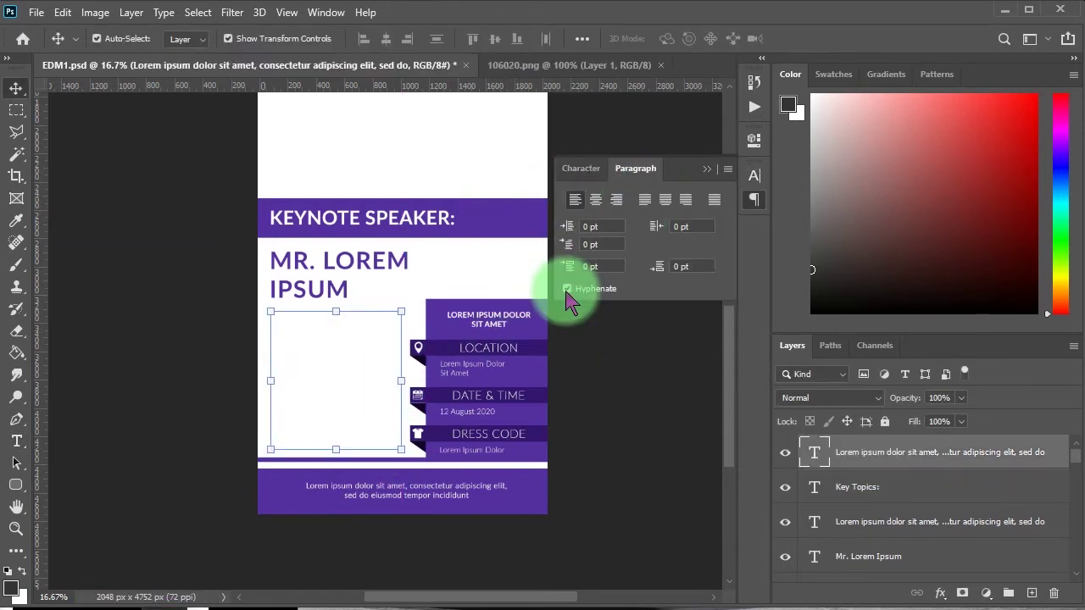
pyautogui.click(581, 167)
pyautogui.click(688, 272)
pyautogui.click(721, 246)
pyautogui.click(722, 201)
pyautogui.click(726, 273)
pyautogui.click(604, 221)
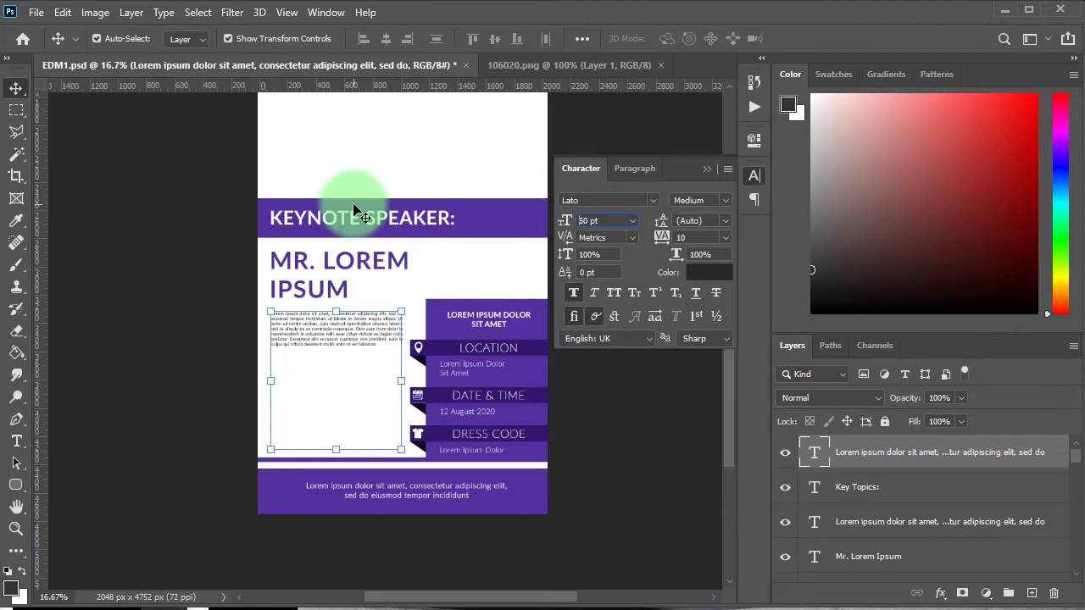
pyautogui.write('60')
pyautogui.press('Return')
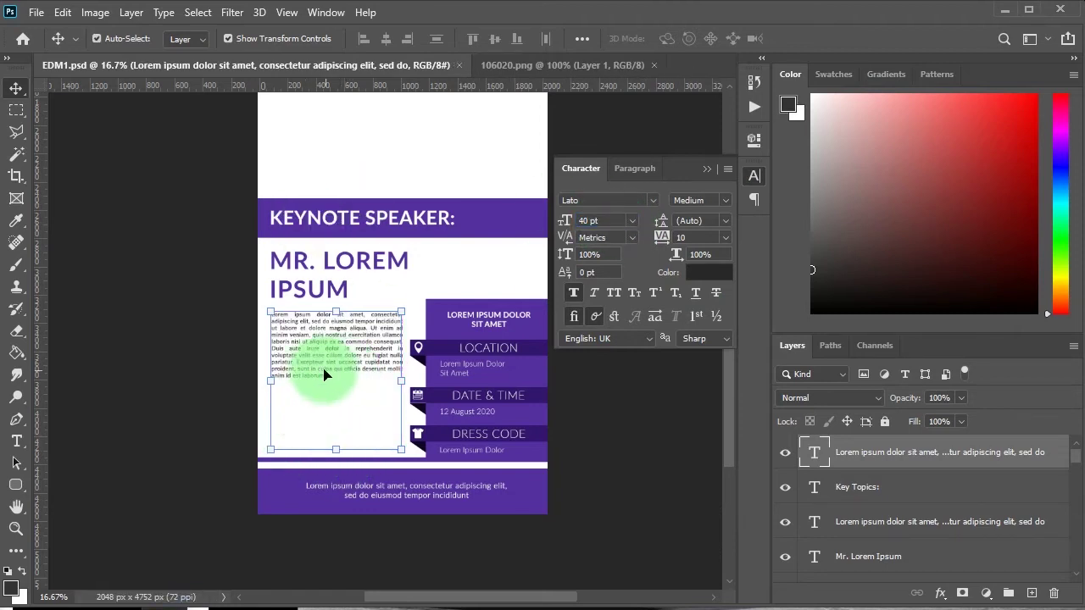
# Trim the overflowing end of the body text and draw a text box beside the speaker name.
pyautogui.doubleClick(322, 376)
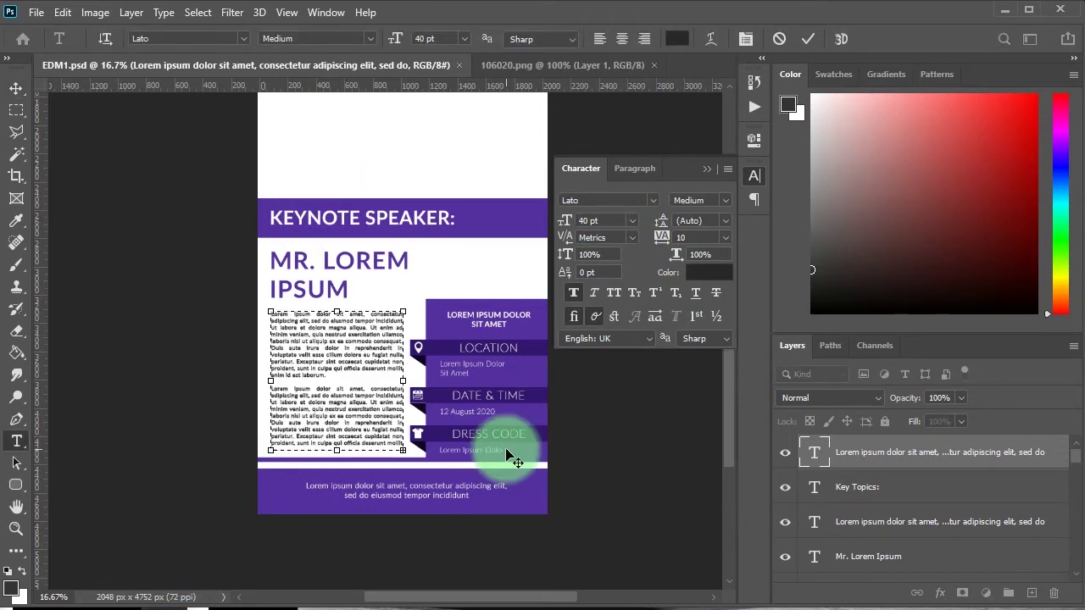
pyautogui.moveTo(333, 440); pyautogui.dragTo(398, 536)
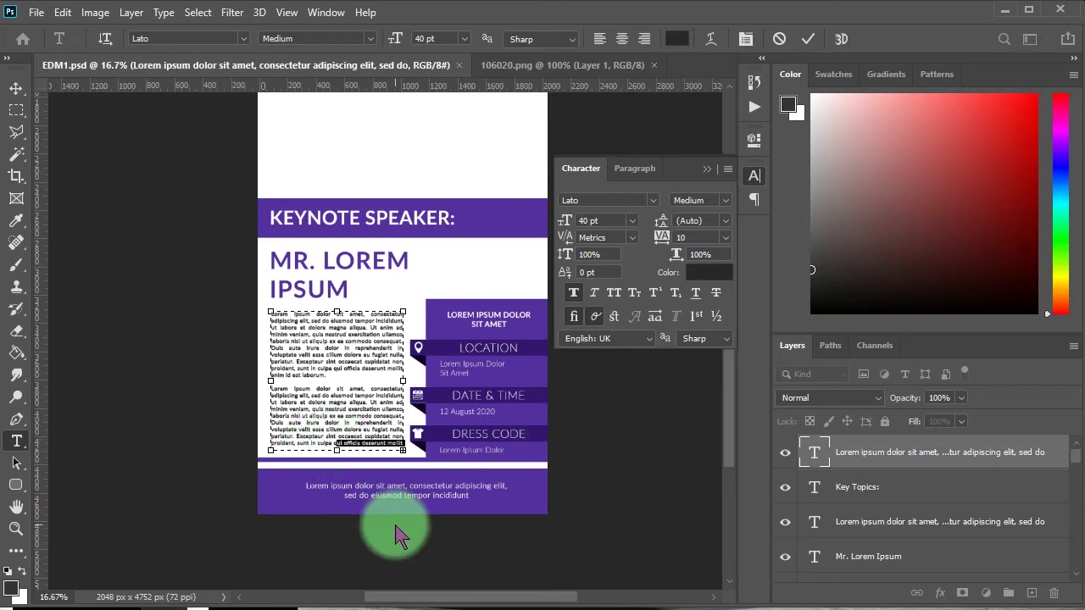
pyautogui.click(395, 521)
pyautogui.press('v')
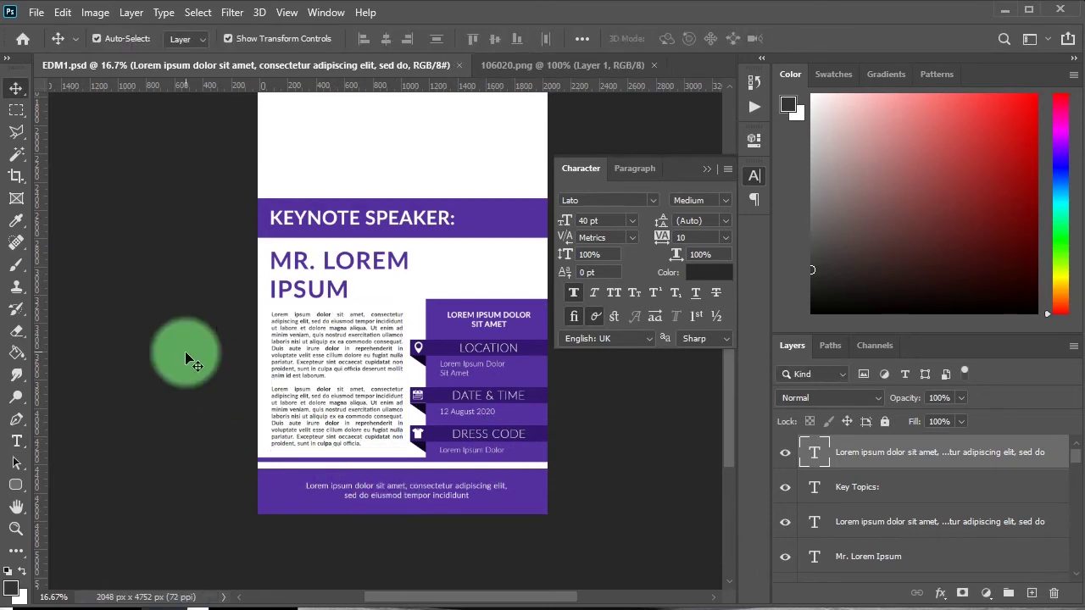
pyautogui.click(189, 358)
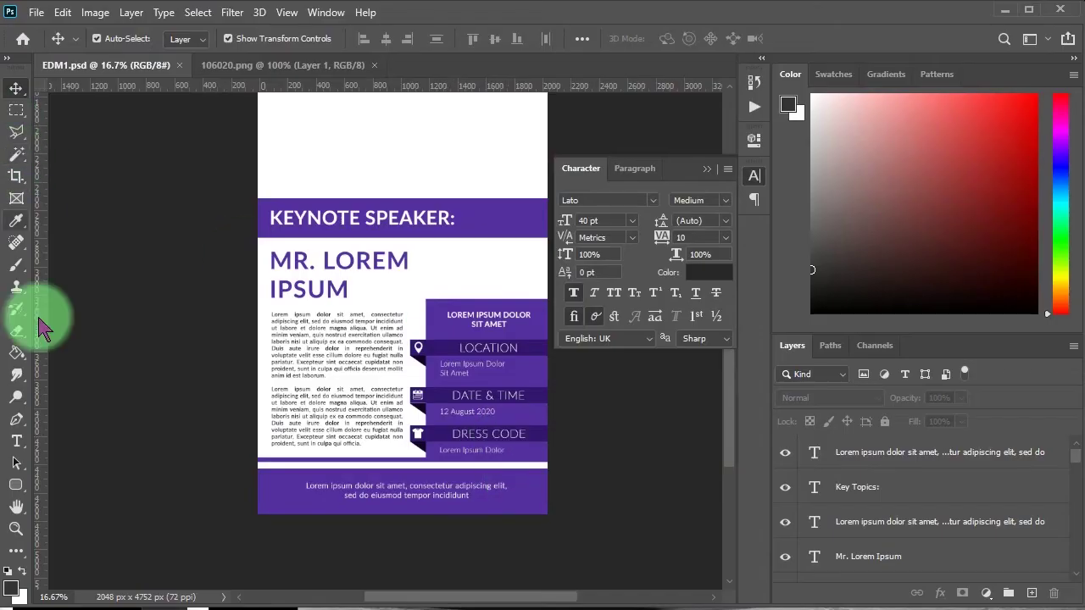
pyautogui.click(17, 440)
pyautogui.moveTo(426, 254)
pyautogui.mouseDown()
pyautogui.moveTo(541, 280)
pyautogui.moveTo(535, 289)
pyautogui.mouseUp()
# Commit the right-hand paragraph and add a 'Lorem Ipsum Dolor' heading above it.
pyautogui.hotkey('ctrl', 'Return')
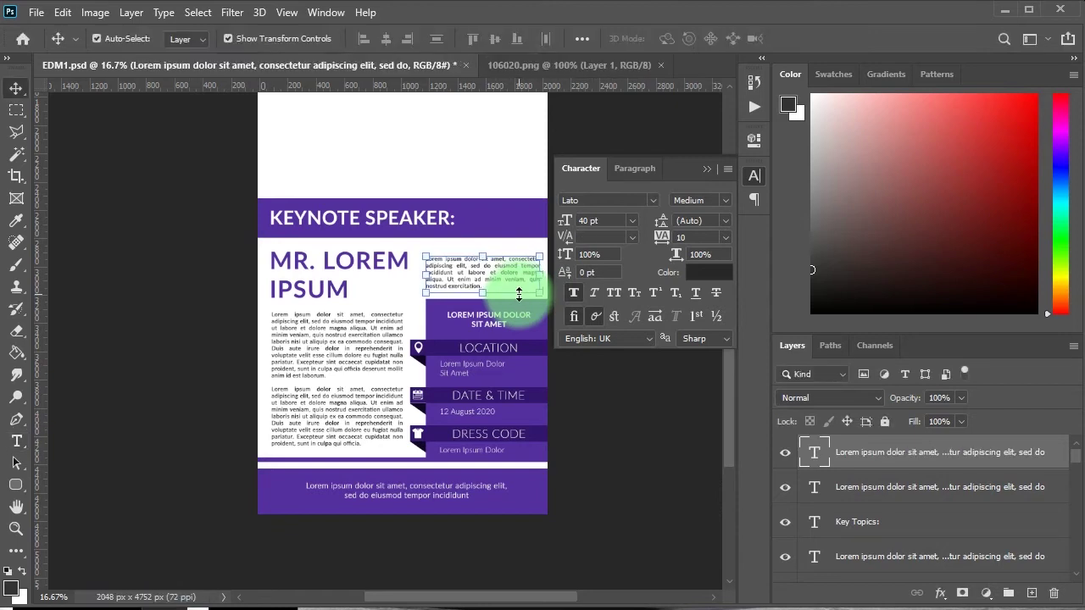
pyautogui.press('t')
pyautogui.click(440, 253)
pyautogui.write('Lorem Ipsum Dolor')
pyautogui.hotkey('ctrl', 'Return')
pyautogui.hotkey('ctrl', 't')
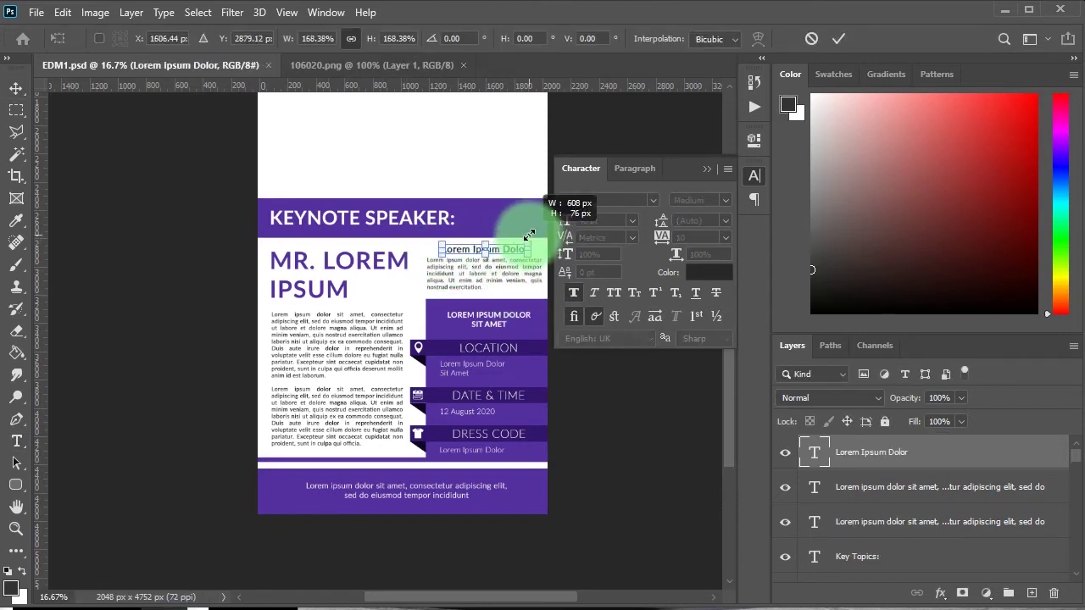
pyautogui.click(464, 292)
# Adjust the right paragraph's settings and trim the left-column body text.
pyautogui.click(635, 168)
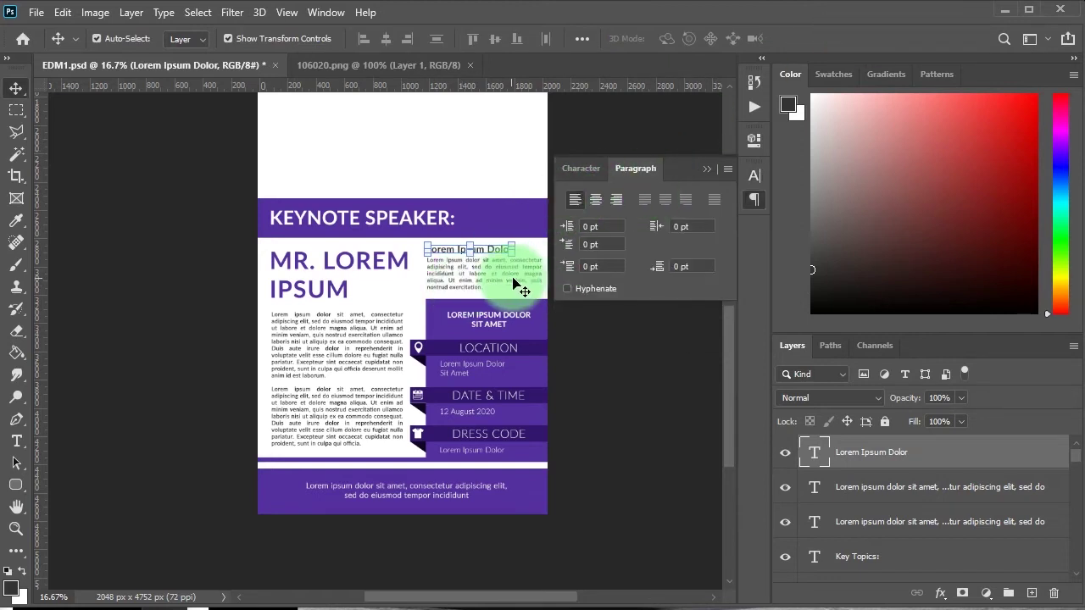
pyautogui.click(505, 275)
pyautogui.click(580, 168)
pyautogui.click(327, 339)
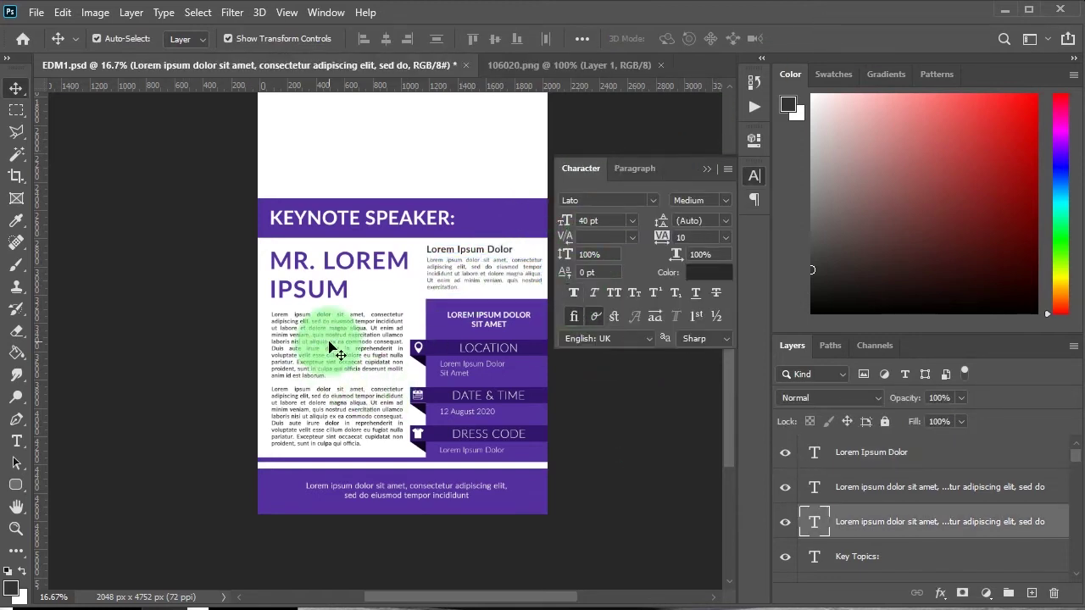
pyautogui.doubleClick(349, 428)
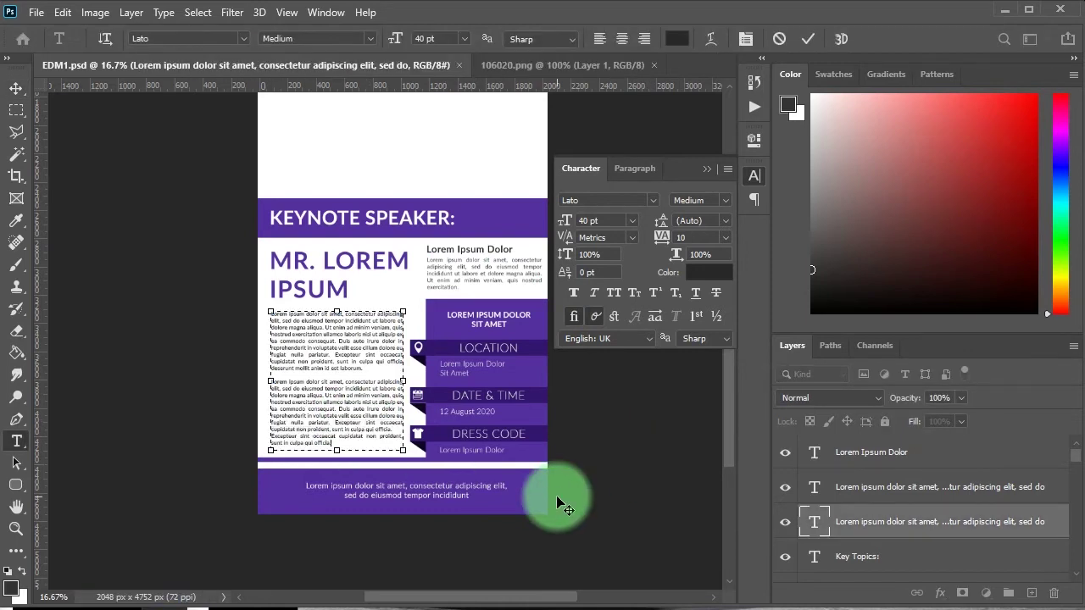
pyautogui.moveTo(560, 503); pyautogui.dragTo(387, 446)
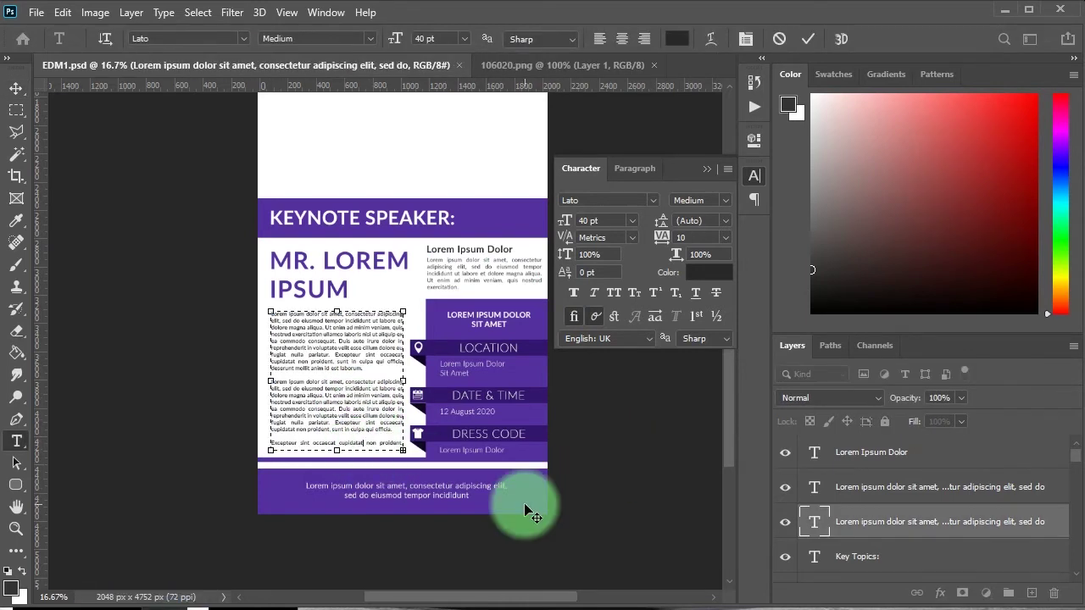
pyautogui.press('Escape')
pyautogui.press('v')
pyautogui.scroll(2, 182, 407)
# Enlarge the MR. LOREM IPSUM name with Free Transform.
pyautogui.click(376, 327)
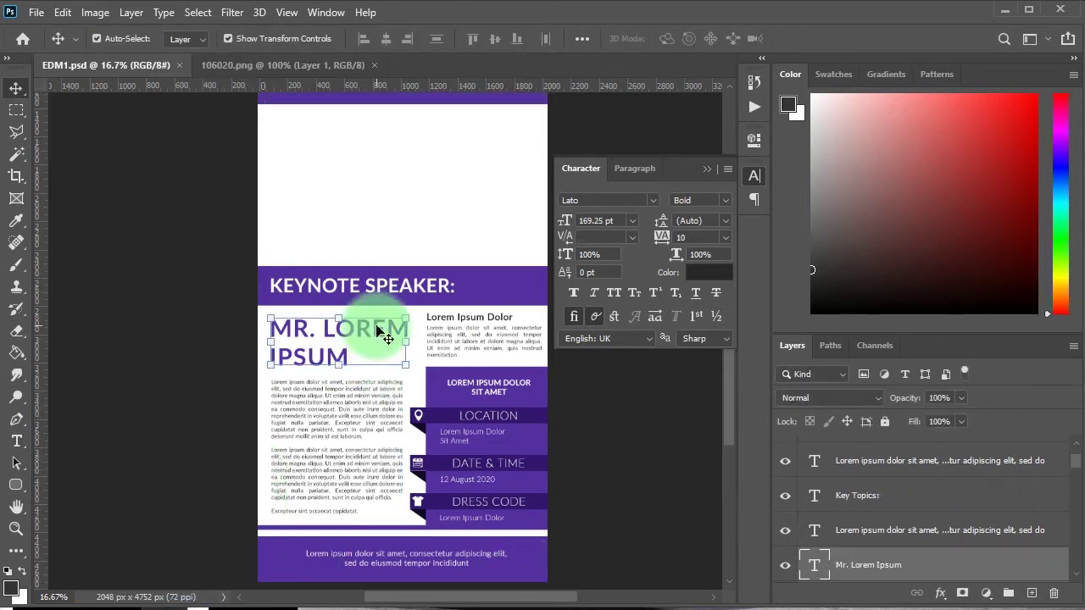
pyautogui.click(392, 362)
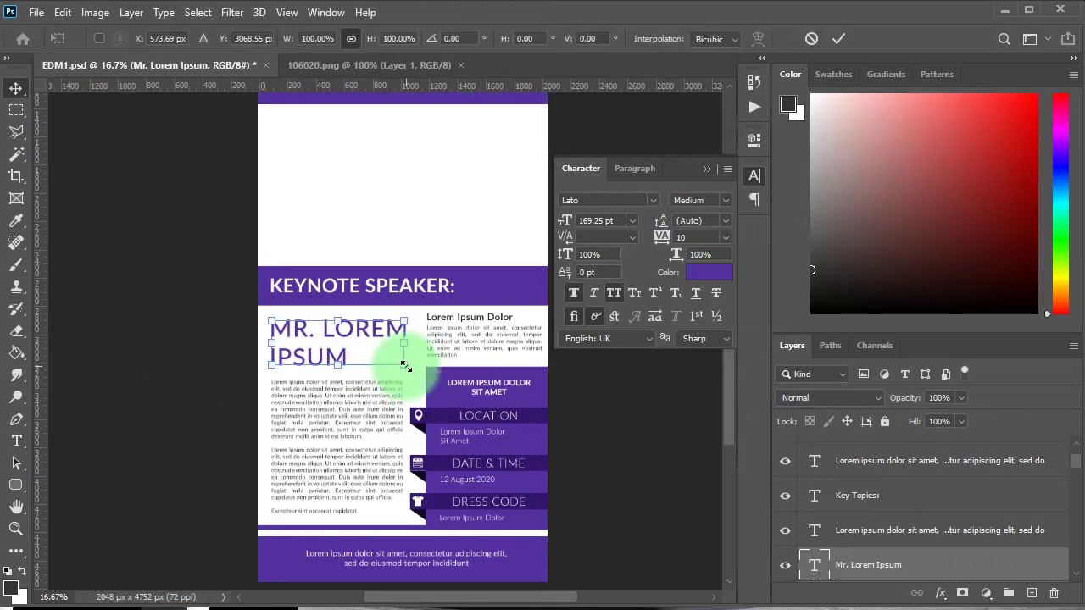
pyautogui.click(635, 168)
pyautogui.moveTo(415, 377); pyautogui.dragTo(424, 379)
pyautogui.press('Return')
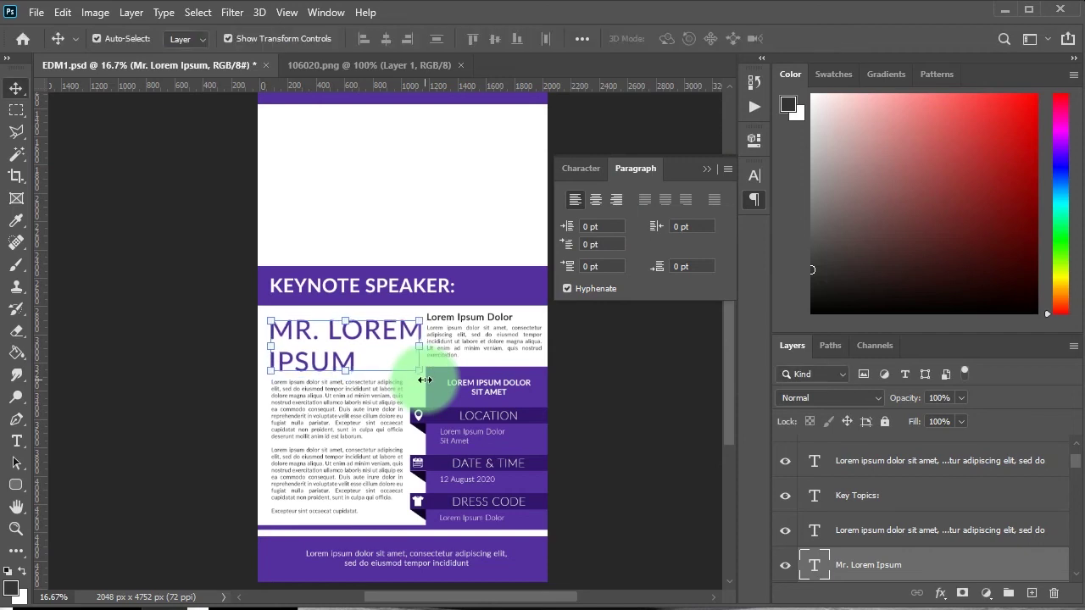
# Scale the Lorem Ipsum Dolor heading and paragraph down slightly together, then deselect.
pyautogui.click(478, 319)
pyautogui.keyDown('shift'); pyautogui.click(509, 343); pyautogui.keyUp('shift')
pyautogui.hotkey('ctrl', 't')
pyautogui.moveTo(542, 312); pyautogui.dragTo(536, 308)
pyautogui.press('Return')
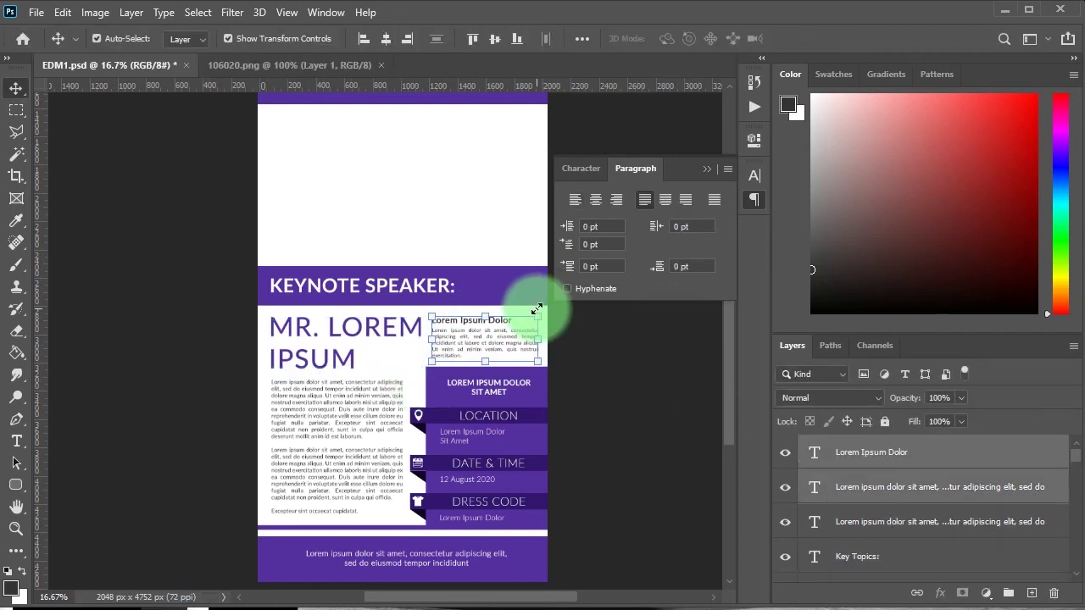
pyautogui.click(555, 418)
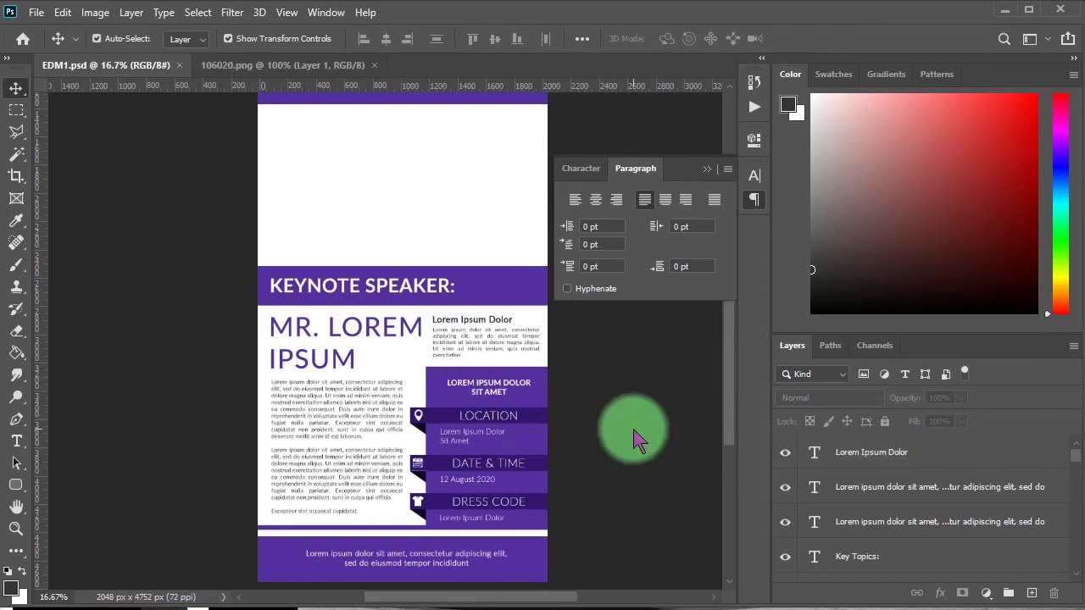
pyautogui.scroll(3, 596, 479)
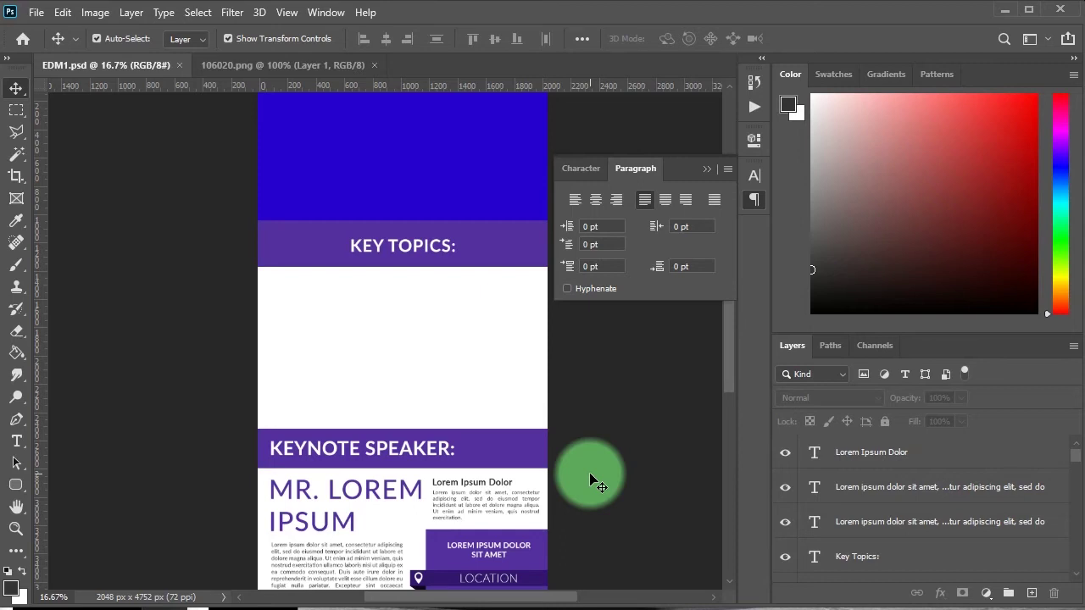
# On Design1, select a rectangle at the white area's right edge and sample the flyer's purple.
pyautogui.click(513, 449)
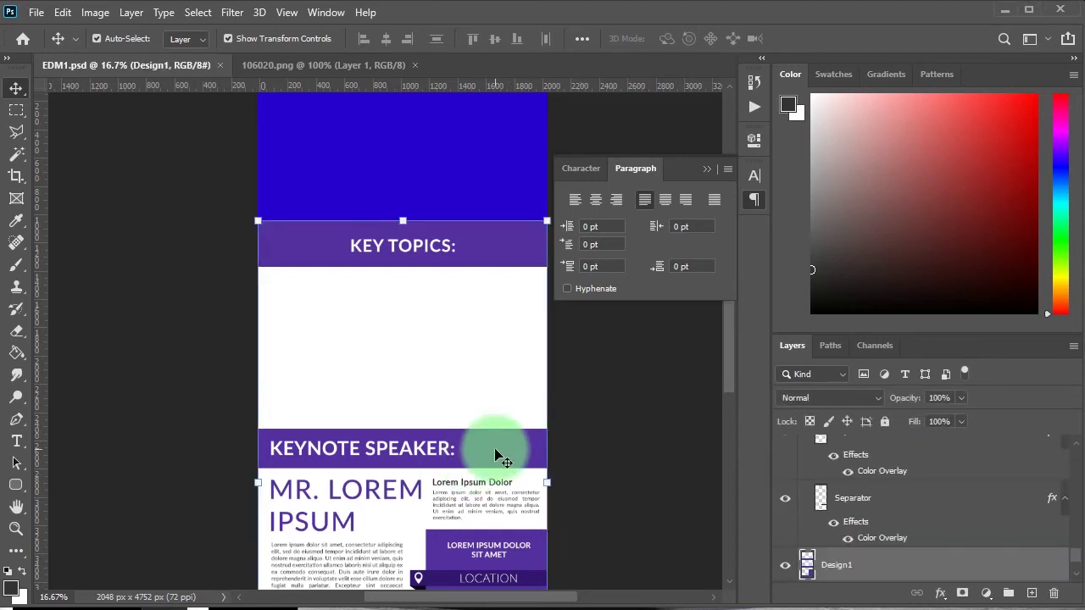
pyautogui.click(16, 110)
pyautogui.moveTo(543, 347); pyautogui.dragTo(424, 390)
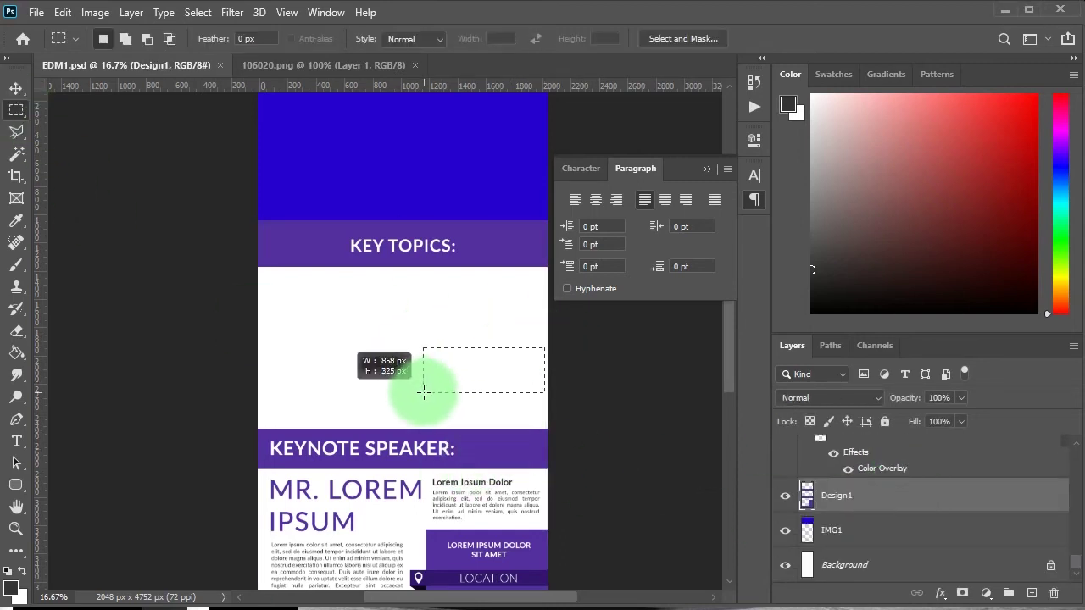
pyautogui.moveTo(547, 400); pyautogui.dragTo(422, 344)
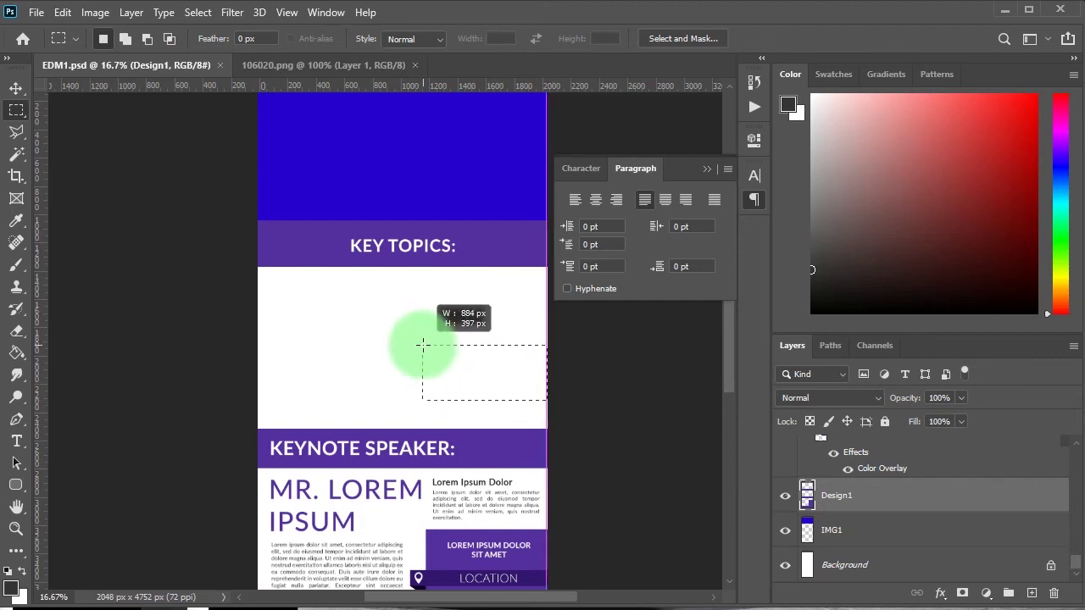
pyautogui.click(10, 586)
pyautogui.click(327, 443)
# Fill the rectangle selection with the chosen purple, deselect, and save the flyer.
pyautogui.click(757, 247)
pyautogui.hotkey('alt', 'BackSpace')
pyautogui.scroll(-2, 610, 474)
pyautogui.scroll(1, 460, 358)
pyautogui.hotkey('ctrl', 'd')
pyautogui.press('v')
pyautogui.hotkey('ctrl', 's')
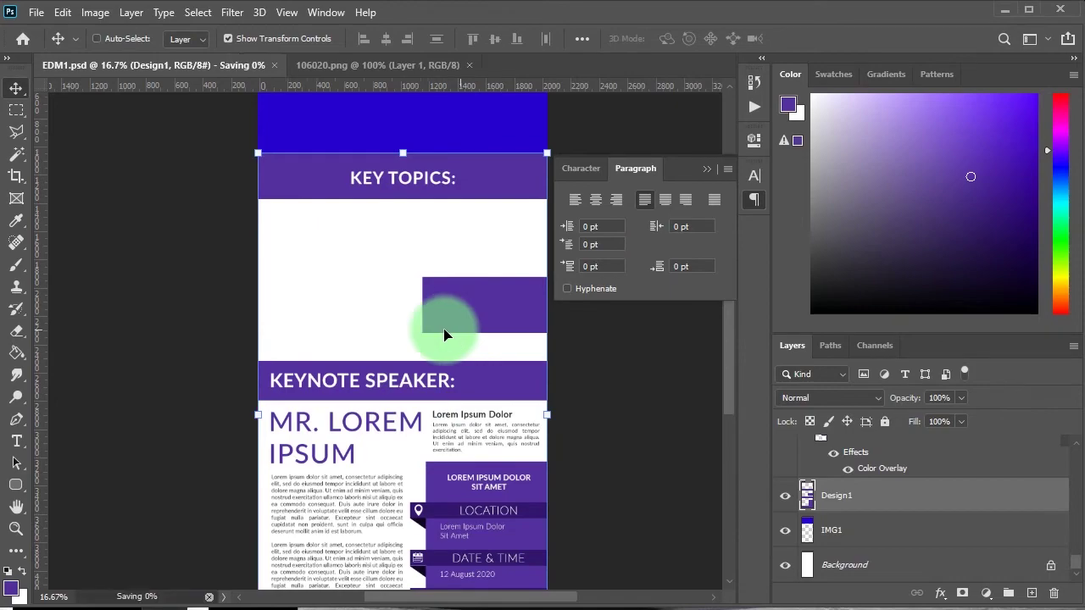
# Paste 'Lorem ipsum dolor sit amet' from the web page as enlarged text under KEY TOPICS.
pyautogui.hotkey('alt', 'Tab')
pyautogui.moveTo(173, 293); pyautogui.dragTo(323, 293)
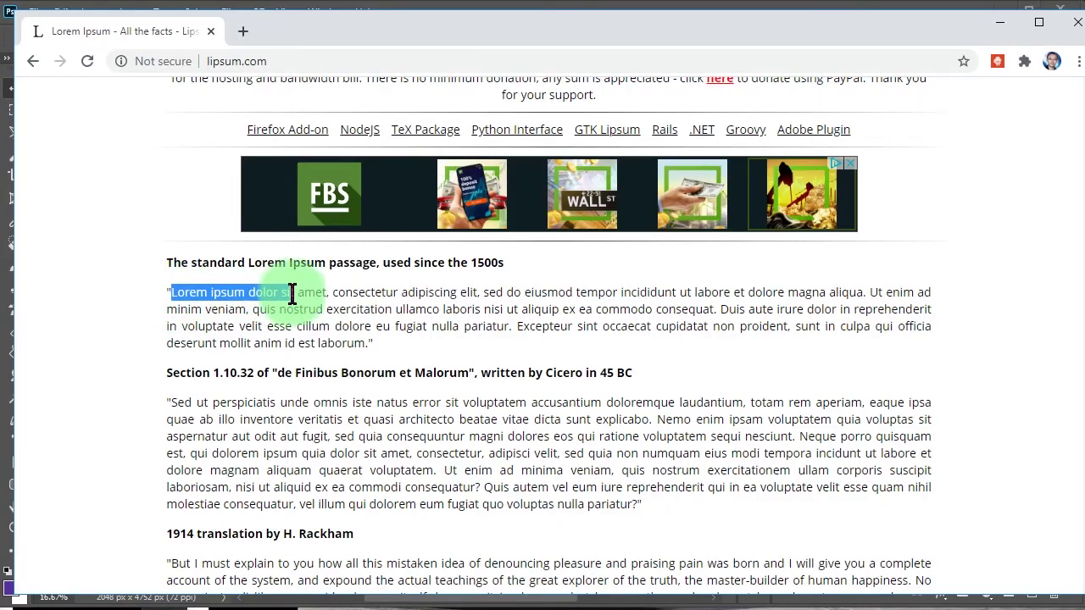
pyautogui.hotkey('alt', 'Tab')
pyautogui.press('t')
pyautogui.click(285, 290)
pyautogui.write('Lorem ipsum dolor sit amet')
pyautogui.moveTo(388, 288); pyautogui.dragTo(405, 288)
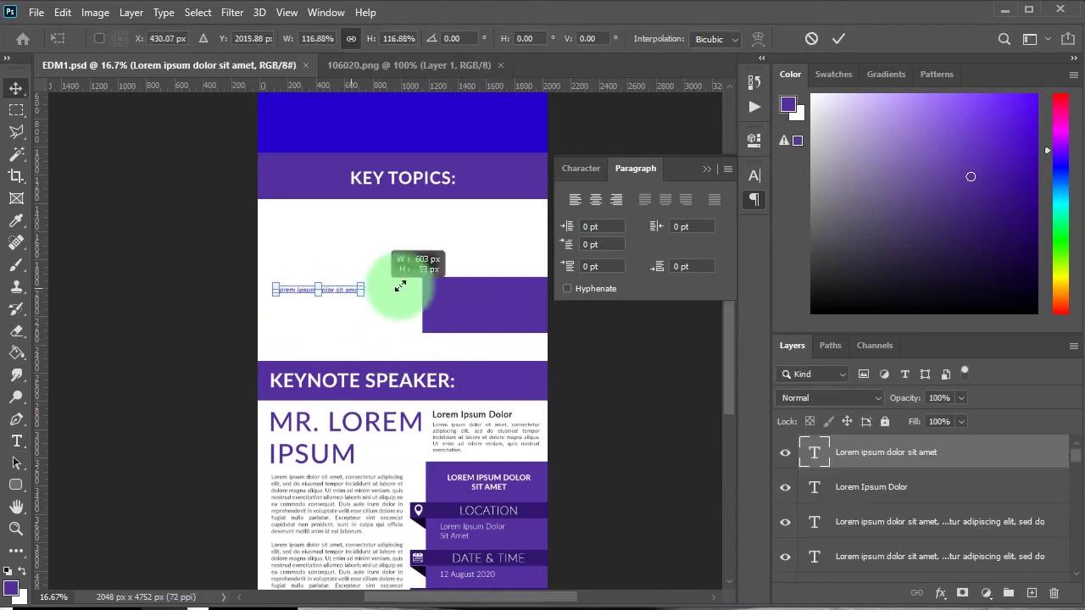
pyautogui.press('Return')
pyautogui.press('v')
# Set the pasted text to Bold and All Caps.
pyautogui.click(580, 167)
pyautogui.click(724, 200)
pyautogui.click(703, 295)
pyautogui.click(613, 293)
pyautogui.press('t')
# Edit the heading to 'LOREM IPSUM DOLOR:' and enlarge it.
pyautogui.click(352, 286)
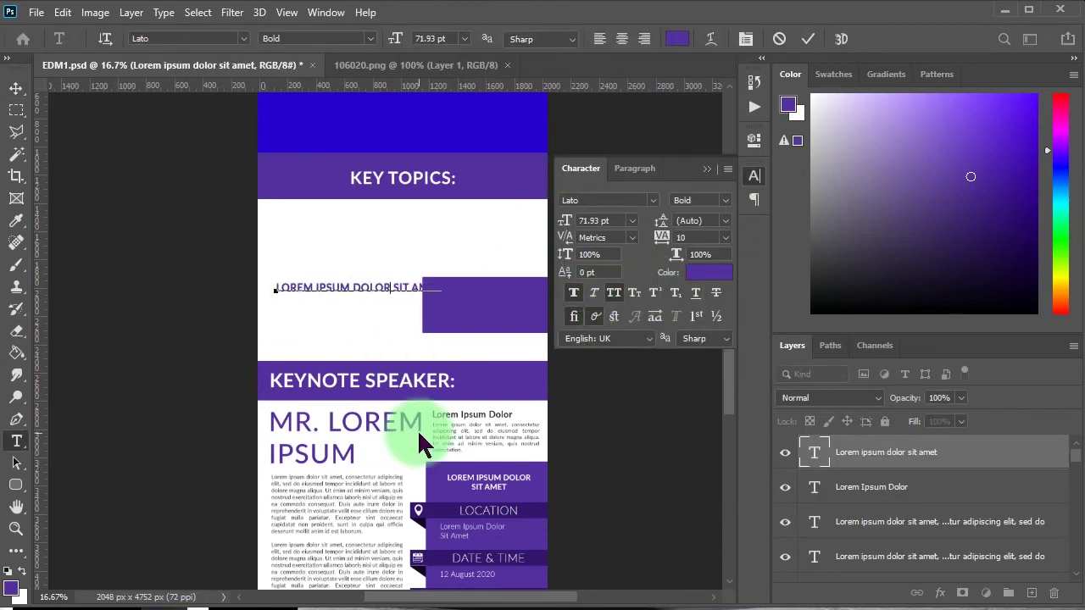
pyautogui.press('BackSpace')
pyautogui.hotkey('ctrl', 'Return')
pyautogui.press('v')
pyautogui.moveTo(394, 295); pyautogui.dragTo(413, 307)
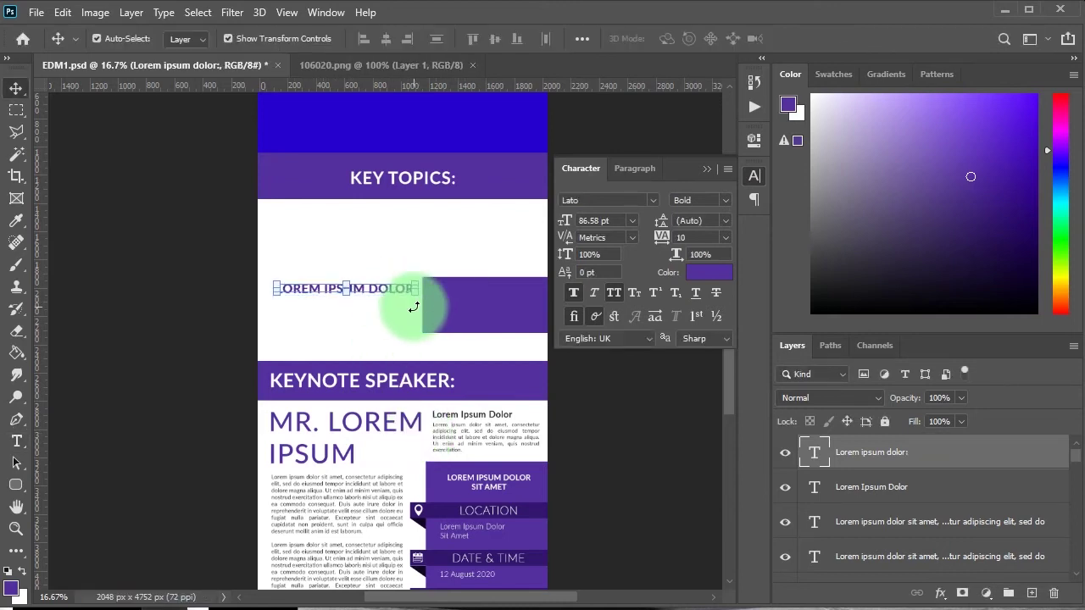
pyautogui.moveTo(275, 289); pyautogui.dragTo(266, 297)
pyautogui.click(469, 480)
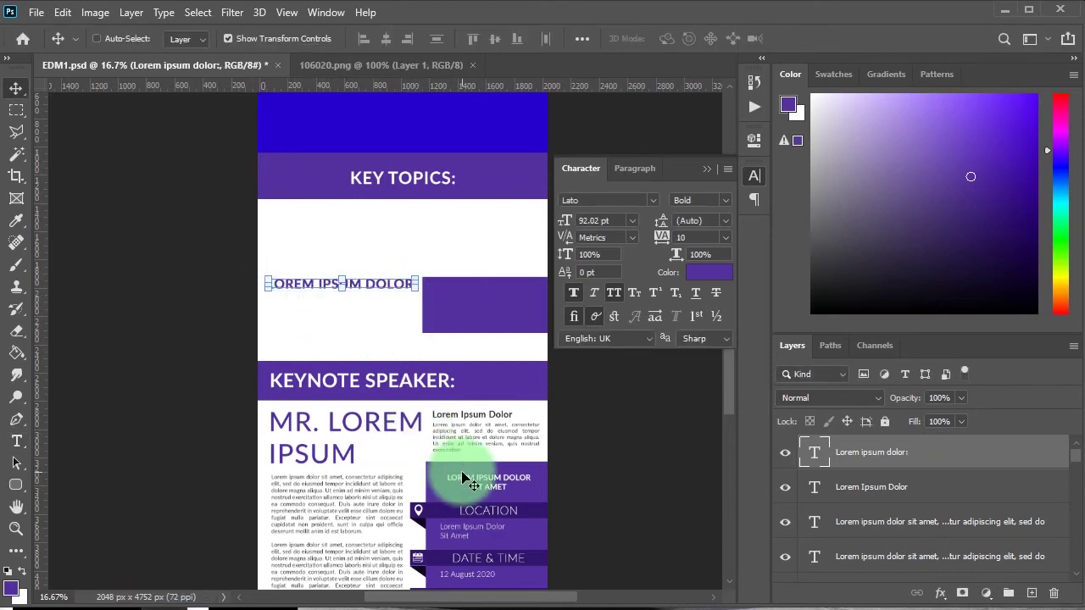
# Make the body text inside the purple box white (#ffffff) and save.
pyautogui.keyDown('ctrl'); pyautogui.click(387, 408); pyautogui.keyUp('ctrl')
pyautogui.keyDown('ctrl'); pyautogui.click(399, 295); pyautogui.keyUp('ctrl')
pyautogui.hotkey('ctrl', 's')
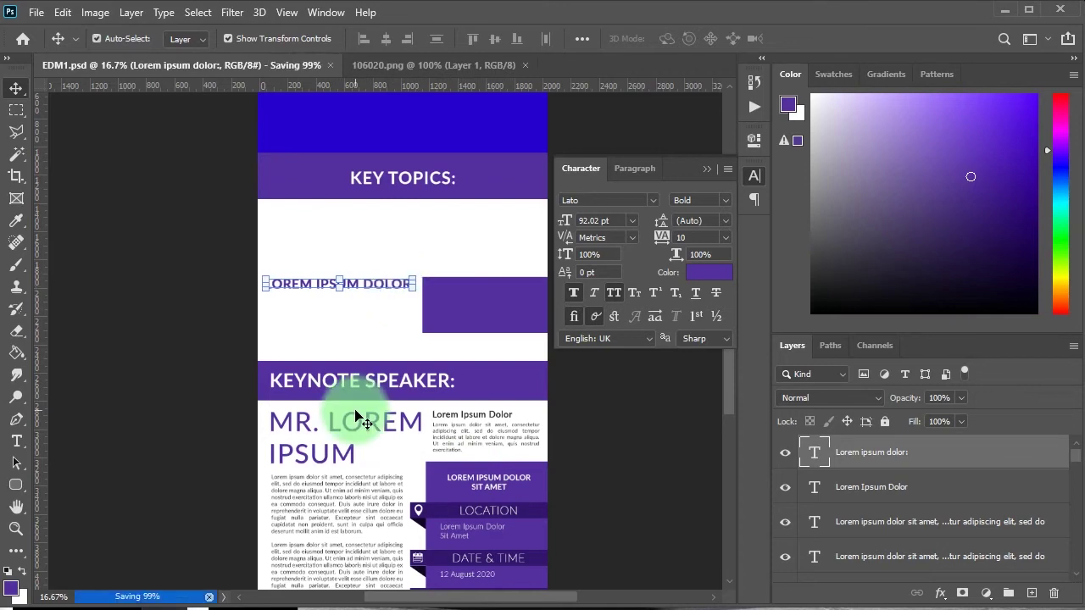
pyautogui.keyDown('ctrl'); pyautogui.click(470, 452); pyautogui.keyUp('ctrl')
pyautogui.click(708, 272)
pyautogui.write('ffffff')
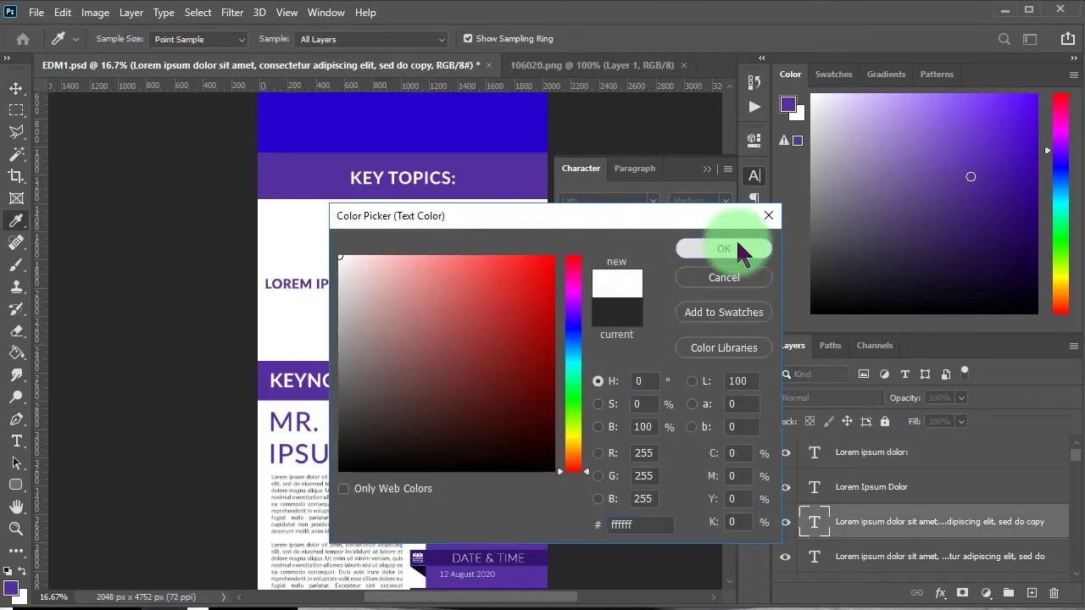
pyautogui.click(746, 246)
pyautogui.hotkey('ctrl', 's')
# Duplicate the body text under the heading, enlarge it, and colour it the heading purple.
pyautogui.moveTo(460, 298); pyautogui.dragTo(292, 303)
pyautogui.hotkey('ctrl', 't')
pyautogui.moveTo(370, 327); pyautogui.dragTo(406, 354)
pyautogui.press('Return')
pyautogui.click(708, 272)
pyautogui.click(291, 377)
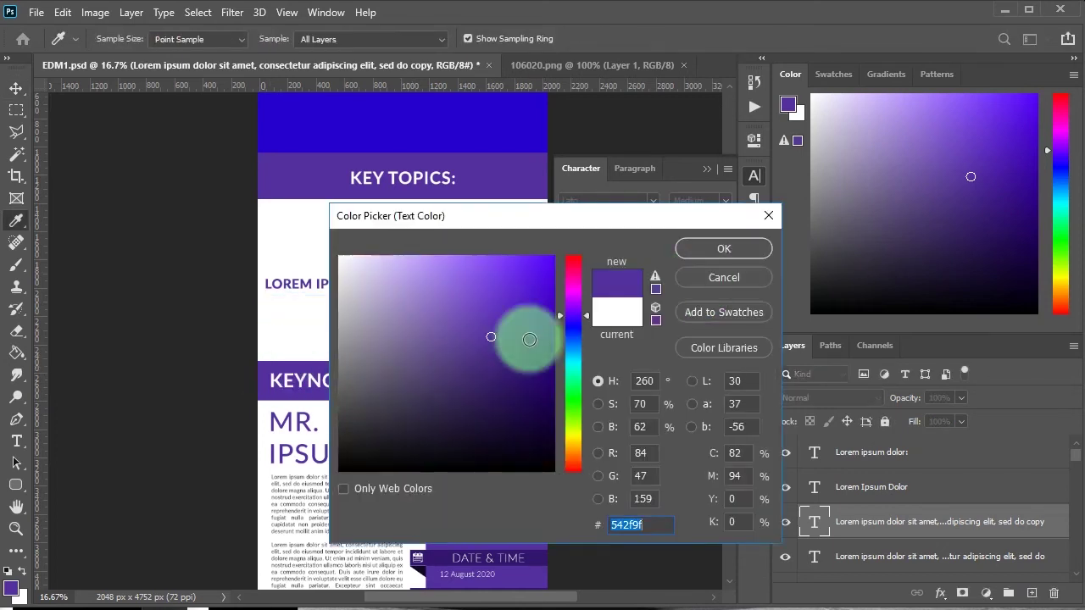
pyautogui.press('Return')
pyautogui.click(193, 325)
pyautogui.click(473, 320)
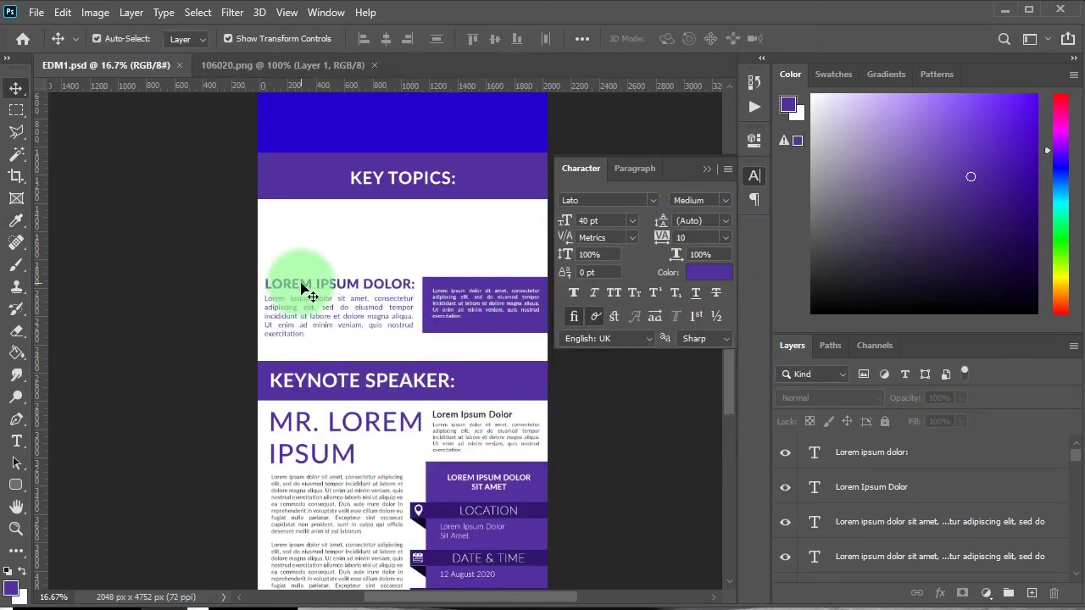
# Move the purple box right, shrink it slightly, and save.
pyautogui.click(500, 326)
pyautogui.click(16, 110)
pyautogui.moveTo(386, 260); pyautogui.dragTo(593, 339)
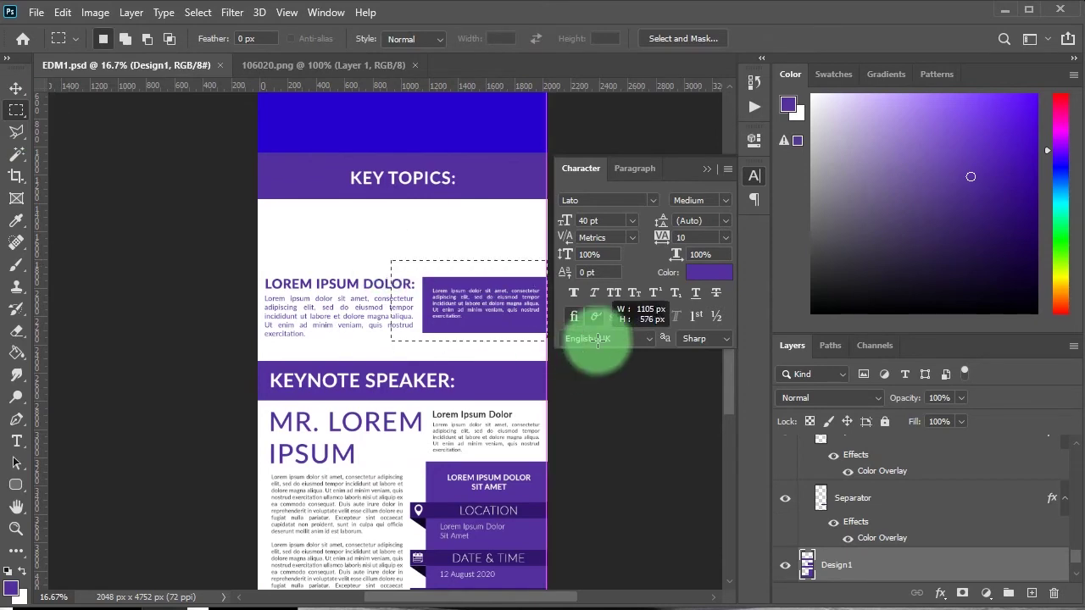
pyautogui.hotkey('ctrl', 't')
pyautogui.moveTo(431, 340); pyautogui.dragTo(501, 314)
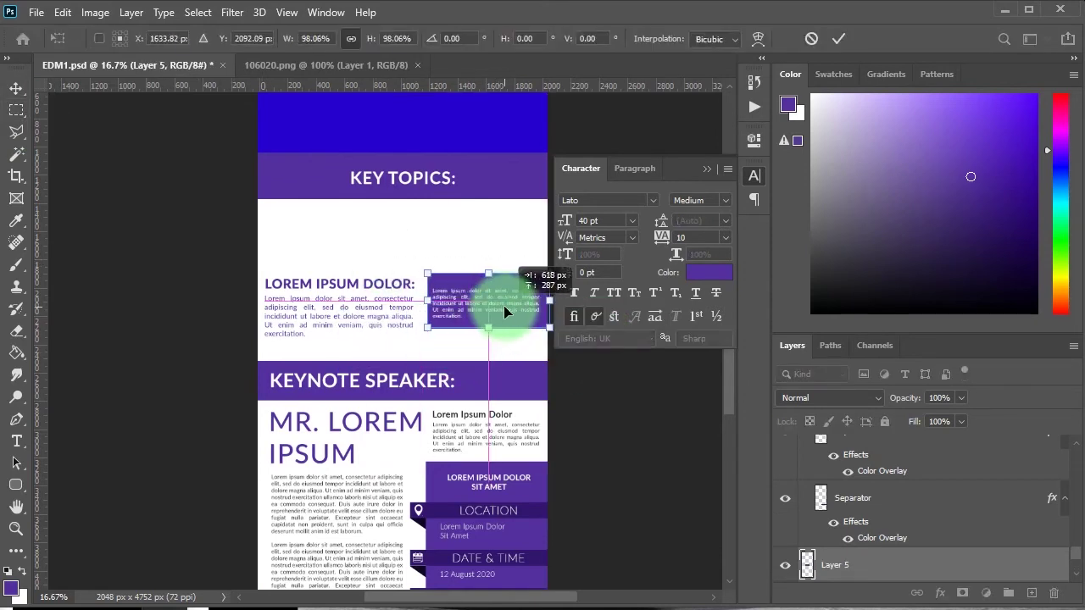
pyautogui.click(650, 413)
pyautogui.click(497, 302)
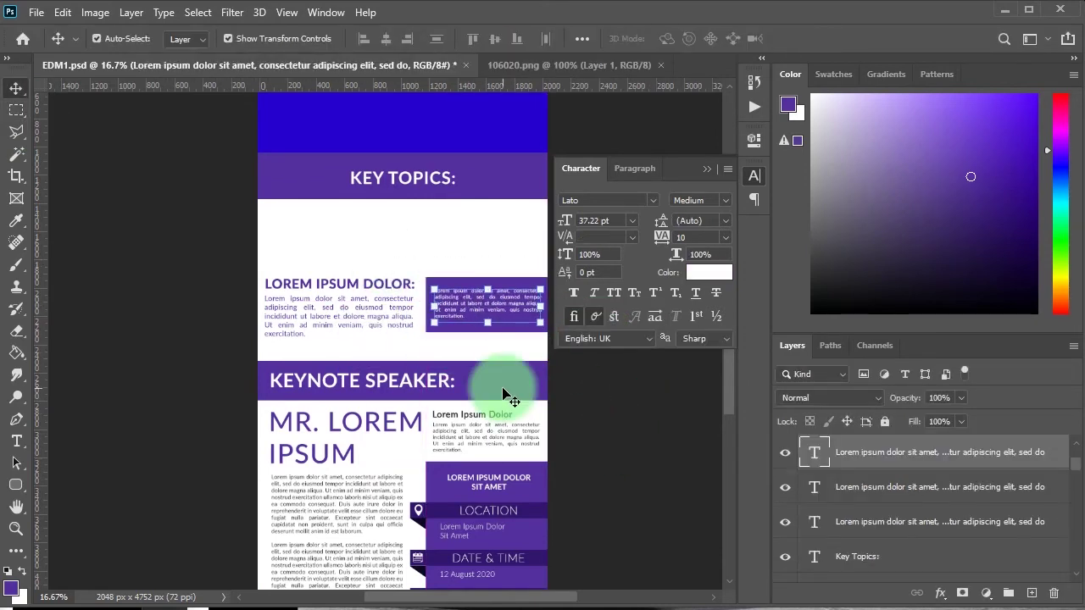
pyautogui.hotkey('ctrl', 's')
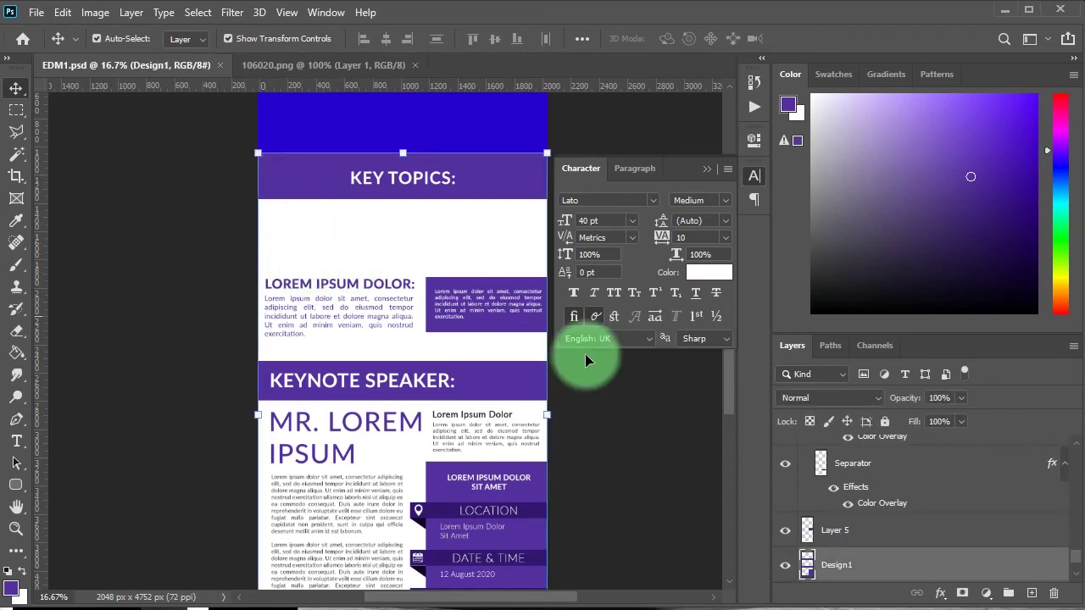
# Nudge the heading, paragraphs and box down together and save.
pyautogui.click(835, 531)
pyautogui.click(870, 564)
pyautogui.moveTo(180, 261); pyautogui.dragTo(560, 352)
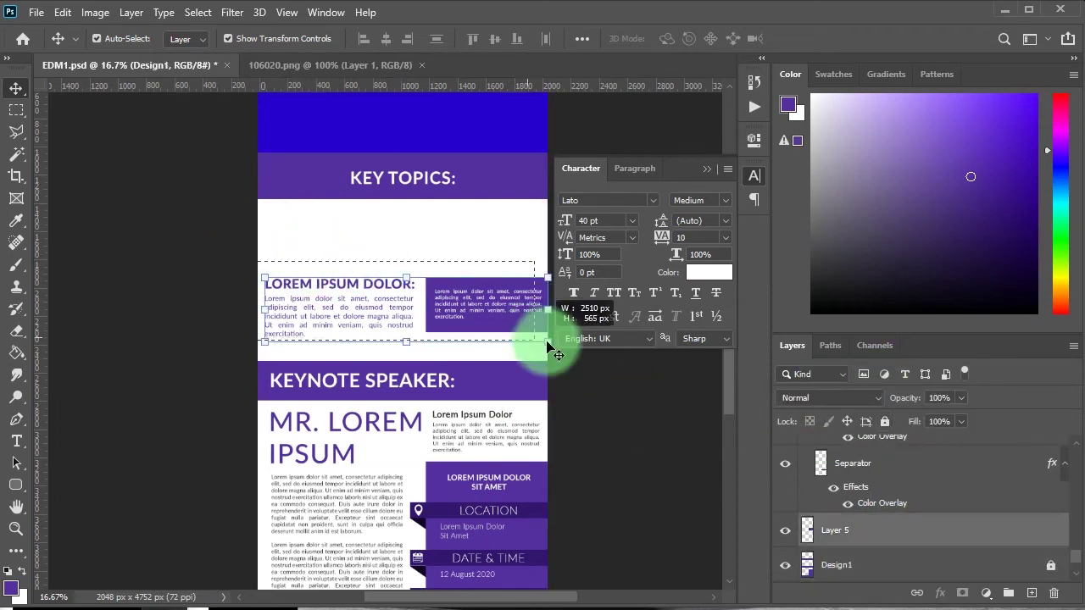
pyautogui.hotkey('shift', 'Down')
pyautogui.hotkey('shift', 'Down')
pyautogui.hotkey('shift', 'Down')
pyautogui.hotkey('shift', 'Down')
pyautogui.hotkey('shift', 'Down')
pyautogui.hotkey('shift', 'Down')
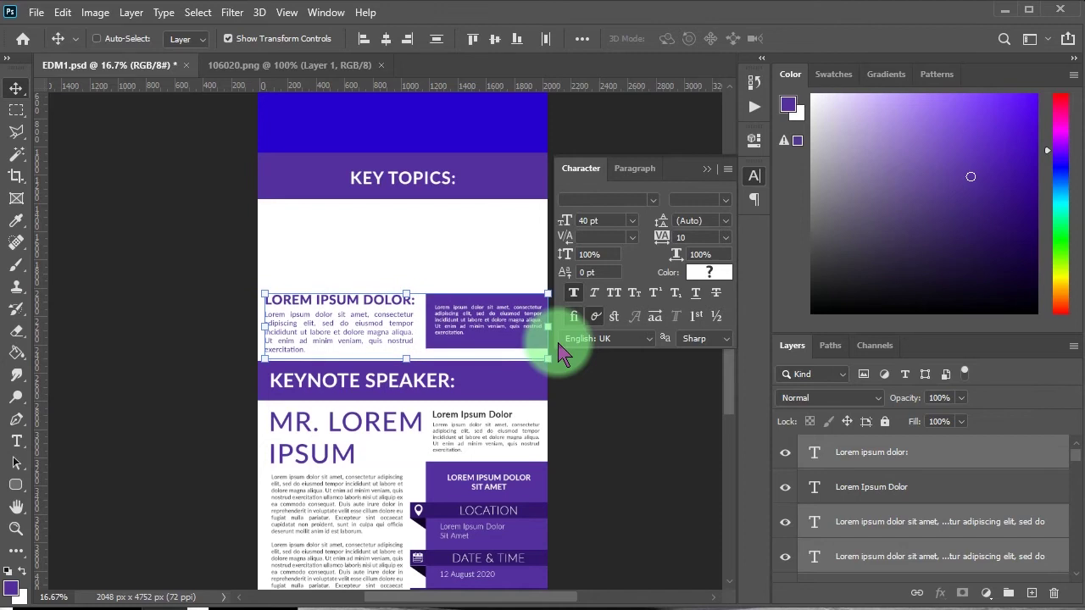
pyautogui.hotkey('ctrl', 's')
pyautogui.click(169, 277)
pyautogui.scroll(-3, 346, 474)
pyautogui.scroll(3, 349, 462)
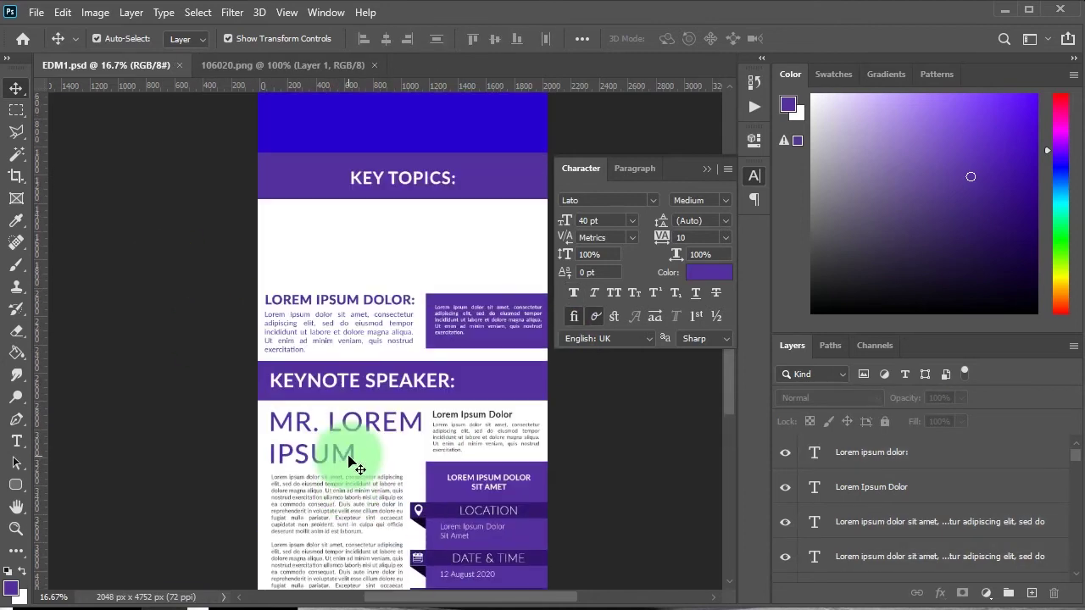
pyautogui.click(32, 110)
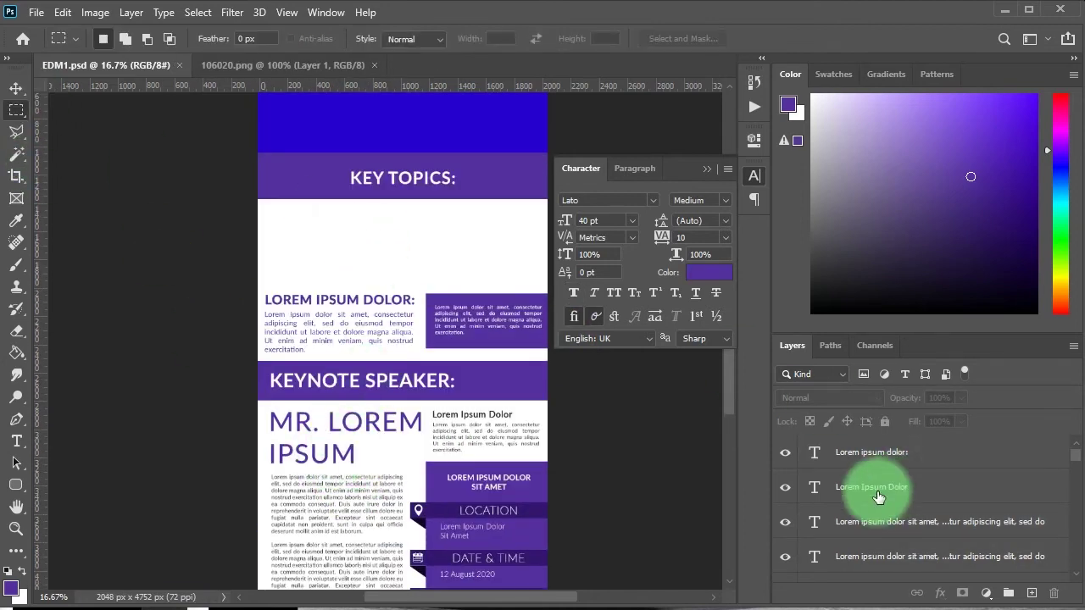
# Add a new layer with a saturated yellow slanted rectangle.
pyautogui.click(1008, 592)
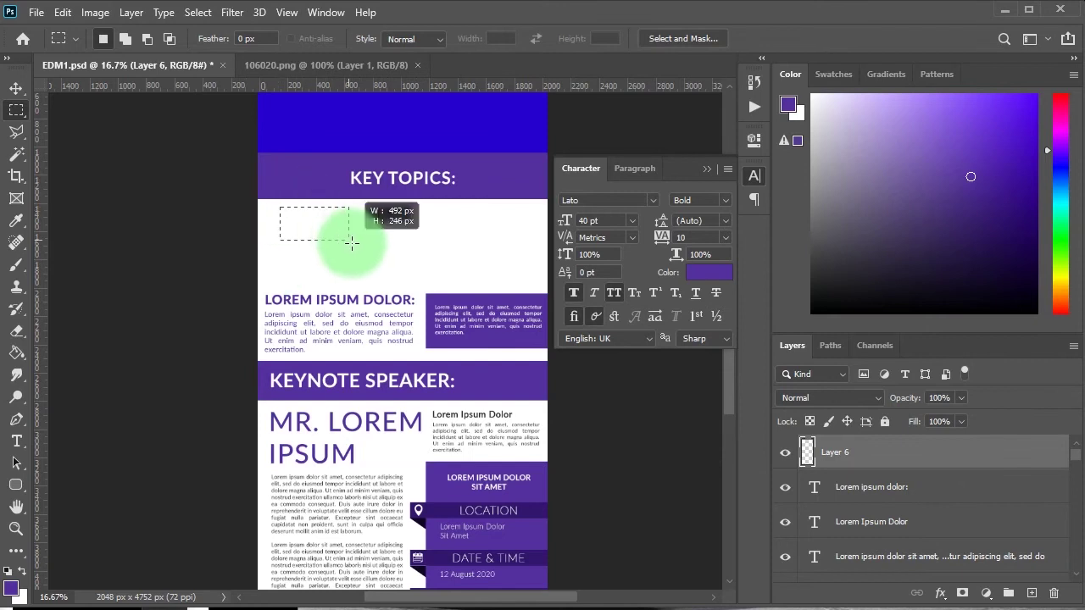
pyautogui.click(11, 587)
pyautogui.click(573, 439)
pyautogui.click(556, 288)
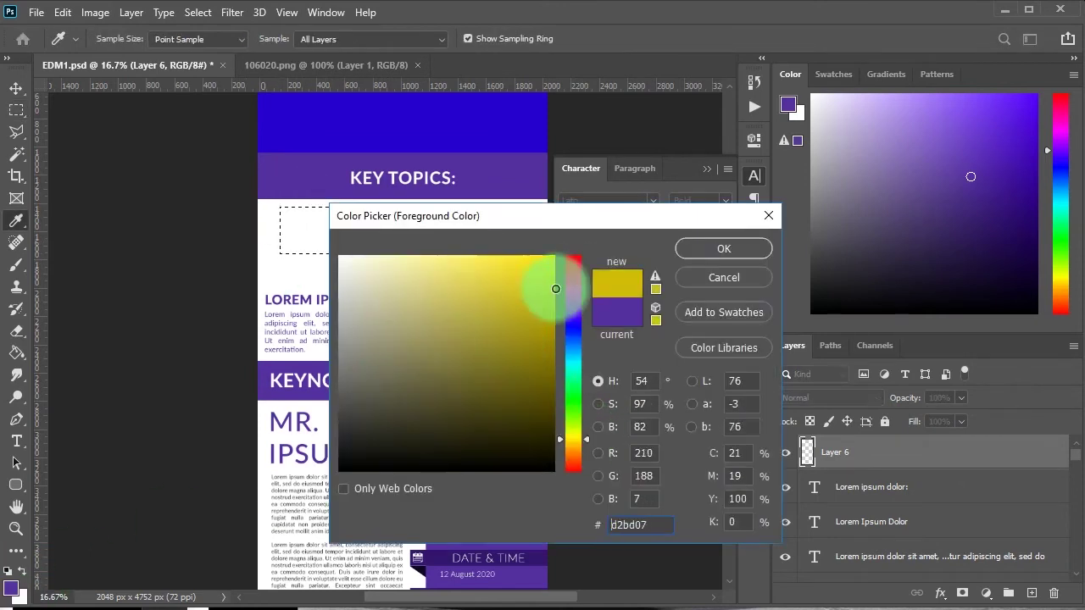
pyautogui.press('Return')
pyautogui.press('v')
pyautogui.moveTo(352, 230); pyautogui.dragTo(325, 262)
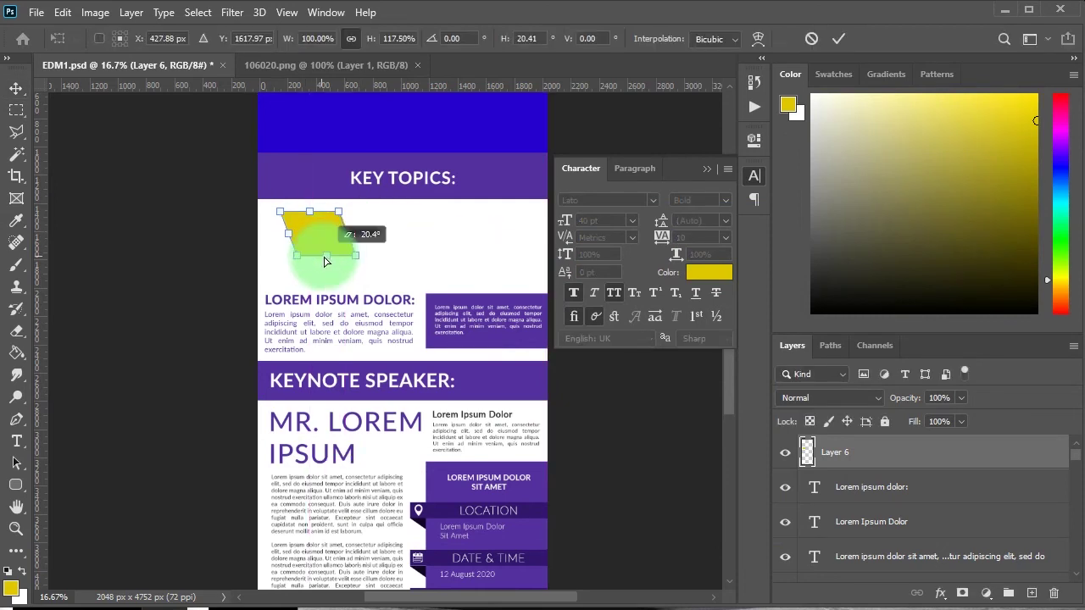
pyautogui.press('Return')
# Duplicate the yellow shape, move it right and flip it to form the chevron's lower half.
pyautogui.hotkey('ctrl', 't')
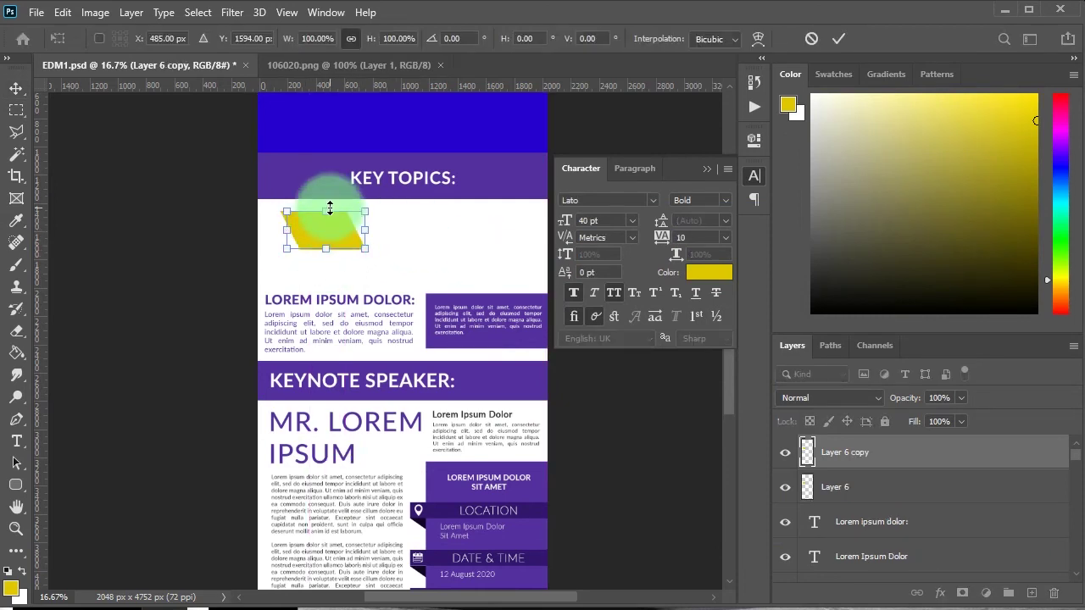
pyautogui.press('Return')
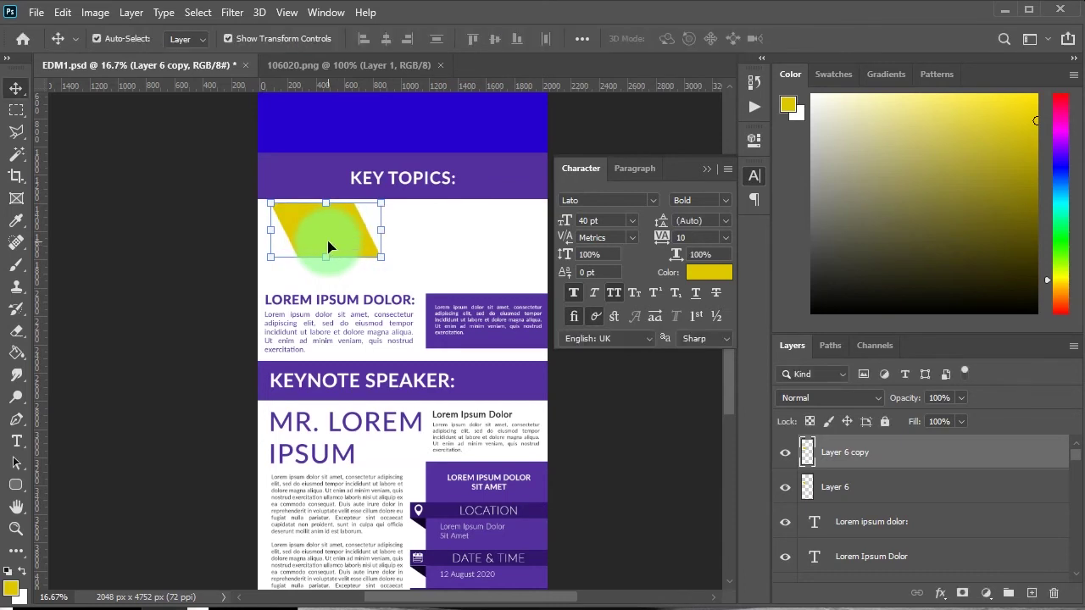
pyautogui.moveTo(331, 235)
pyautogui.mouseDown()
pyautogui.moveTo(415, 246)
pyautogui.moveTo(434, 230)
pyautogui.mouseUp()
pyautogui.hotkey('ctrl', 't')
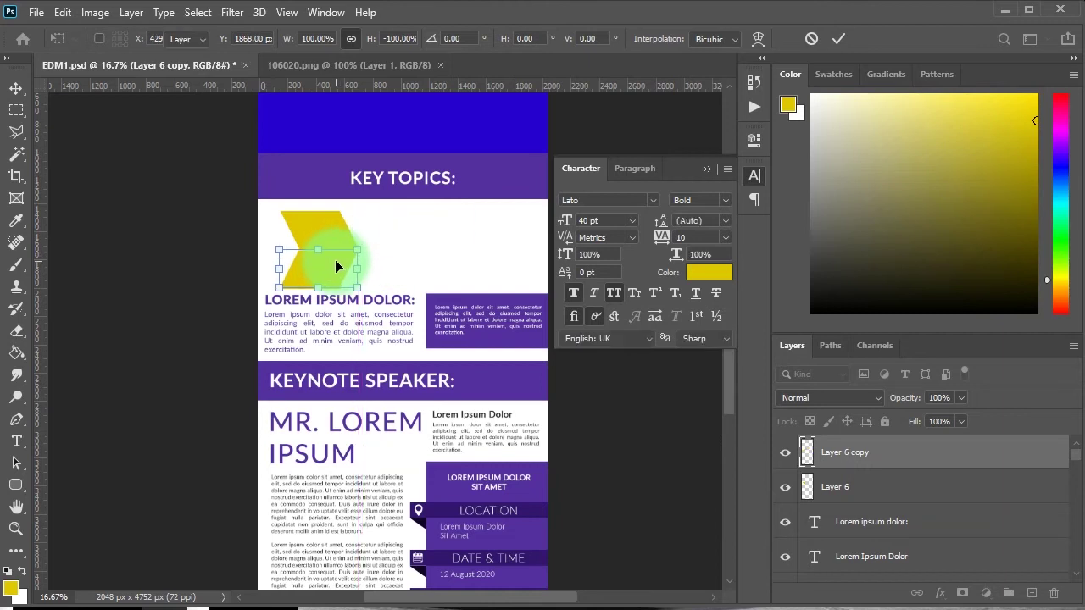
pyautogui.press('Return')
pyautogui.scroll(3, 335, 268)
pyautogui.click(372, 280)
pyautogui.keyDown('shift'); pyautogui.click(358, 317); pyautogui.keyUp('shift')
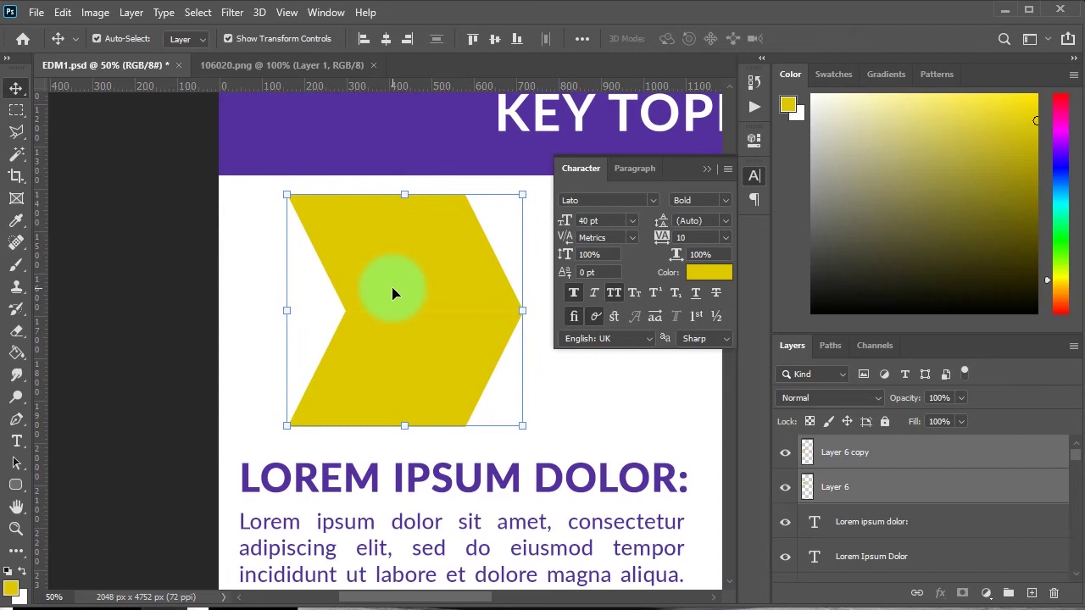
# Select both chevron layers and link them together.
pyautogui.hotkey('ctrl', '-')
pyautogui.hotkey('ctrl', '-')
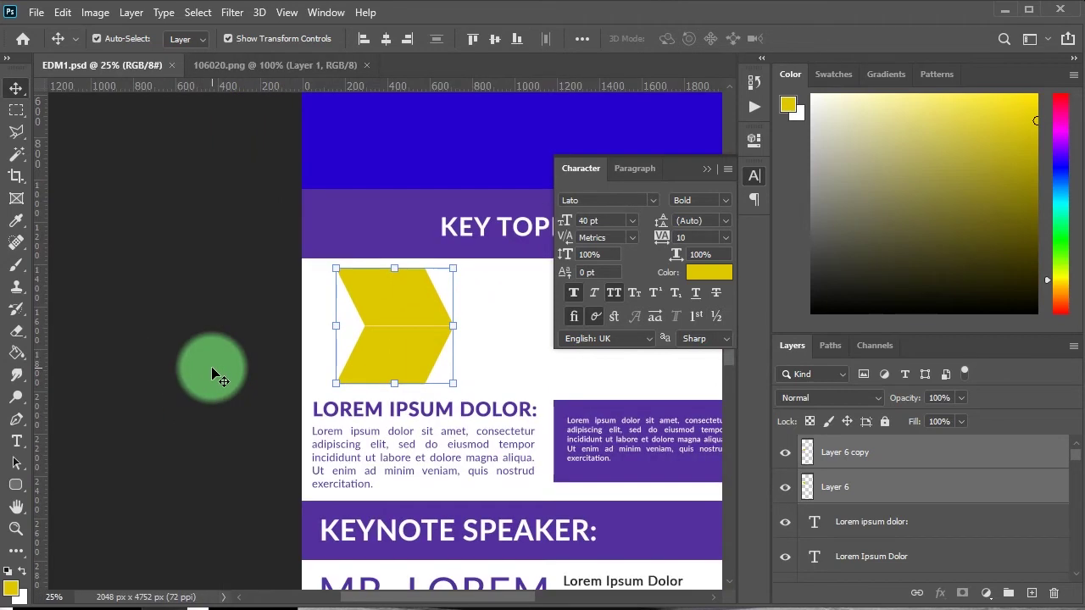
pyautogui.scroll(2, 240, 457)
pyautogui.scroll(1, 234, 443)
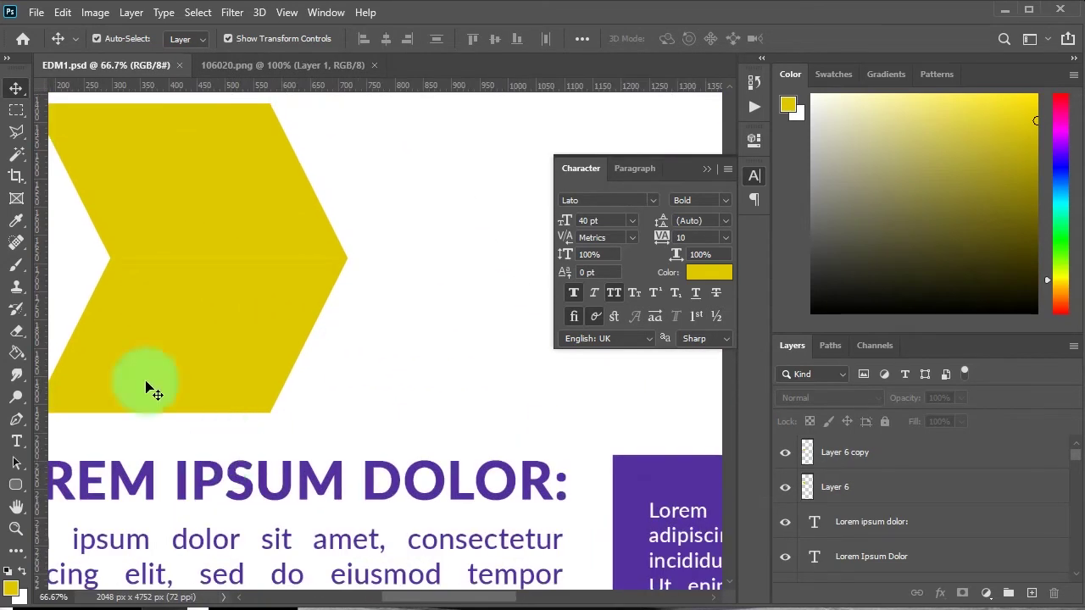
pyautogui.keyDown('ctrl'); pyautogui.click(215, 347); pyautogui.keyUp('ctrl')
pyautogui.keyDown('ctrl'); pyautogui.click(511, 254); pyautogui.keyUp('ctrl')
pyautogui.click(189, 308)
pyautogui.keyDown('shift'); pyautogui.click(237, 213); pyautogui.keyUp('shift')
pyautogui.rightClick(238, 213)
pyautogui.rightClick(895, 458)
pyautogui.click(748, 364)
pyautogui.click(863, 453)
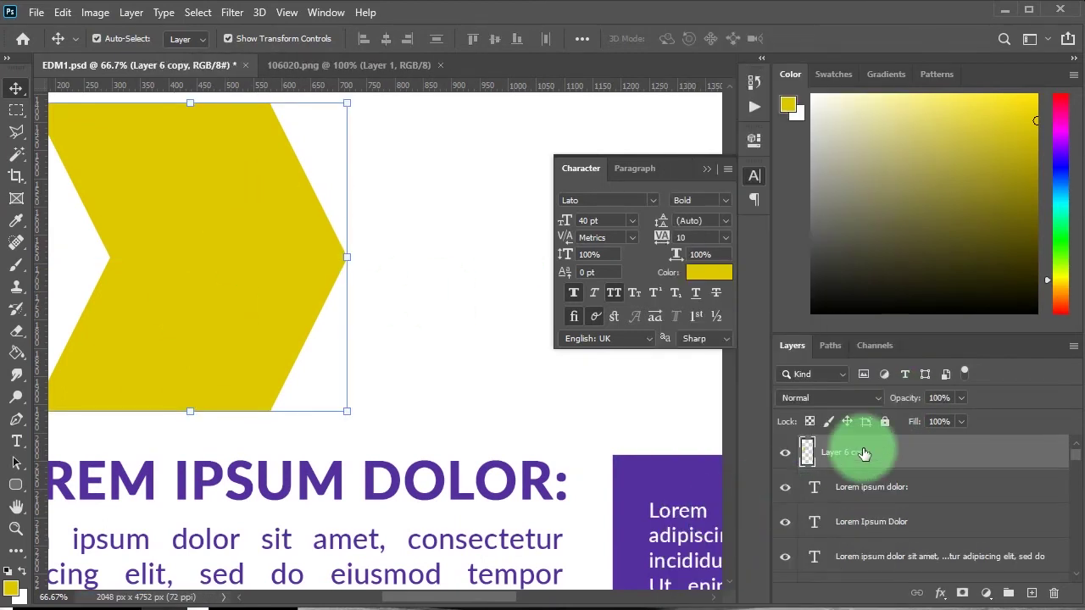
# Place the chevron copy below Layer 6 copy with a #938300 Color Overlay, and save.
pyautogui.moveTo(915, 528); pyautogui.dragTo(911, 505)
pyautogui.click(940, 592)
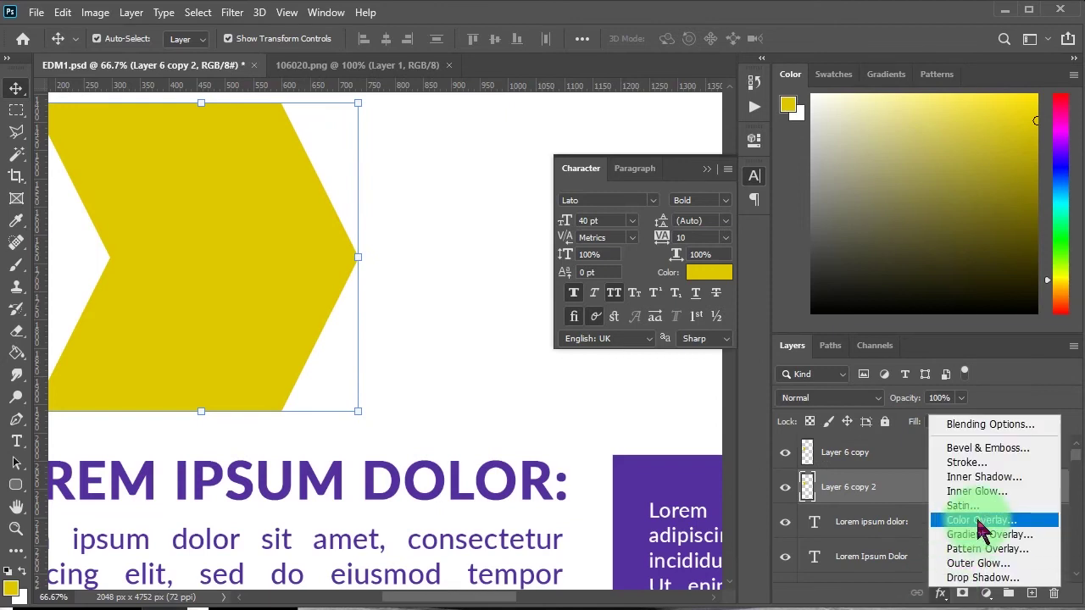
pyautogui.click(966, 521)
pyautogui.click(823, 380)
pyautogui.moveTo(445, 352); pyautogui.dragTo(649, 339)
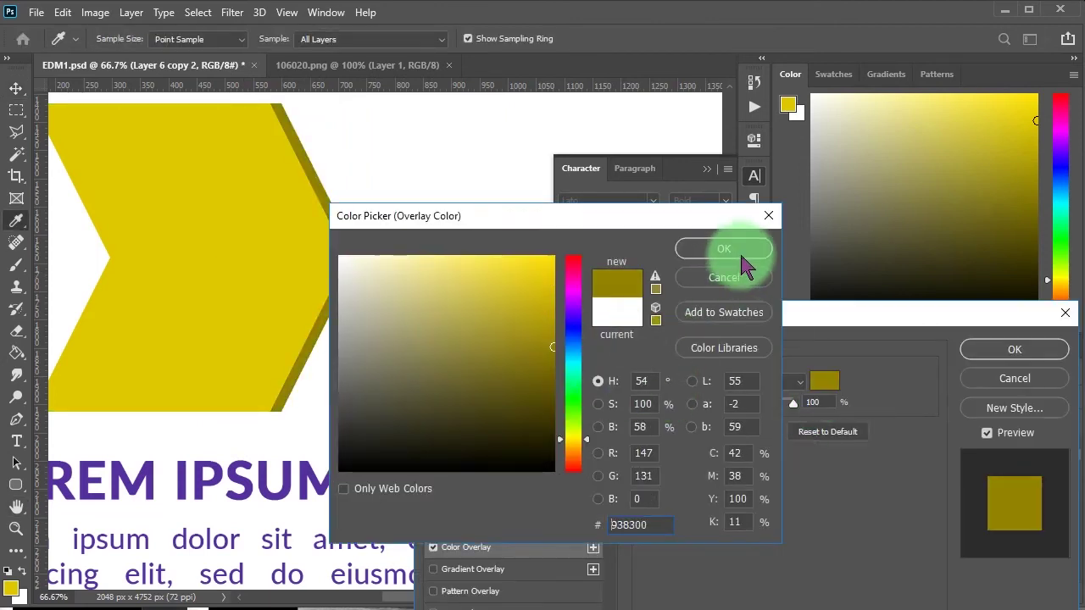
pyautogui.click(735, 250)
pyautogui.click(1009, 349)
pyautogui.press('v')
pyautogui.hotkey('ctrl', 's')
# Reframe the Key Topics area, reselect the Layer 6 copy chevron, and save.
pyautogui.press('s')
pyautogui.hotkey('ctrl', '0')
pyautogui.scroll(2, 279, 280)
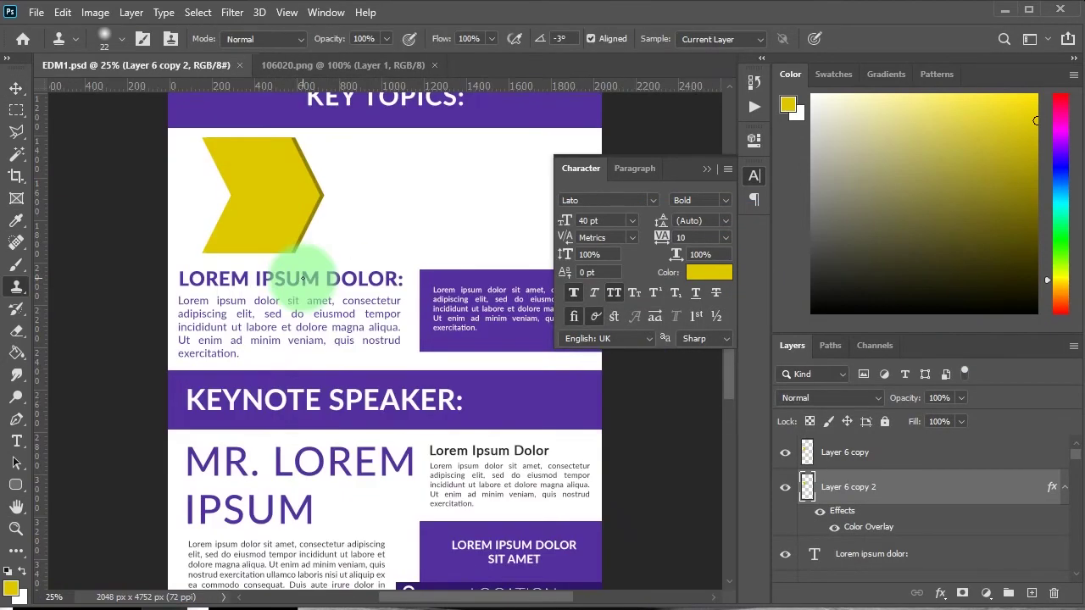
pyautogui.scroll(2, 271, 434)
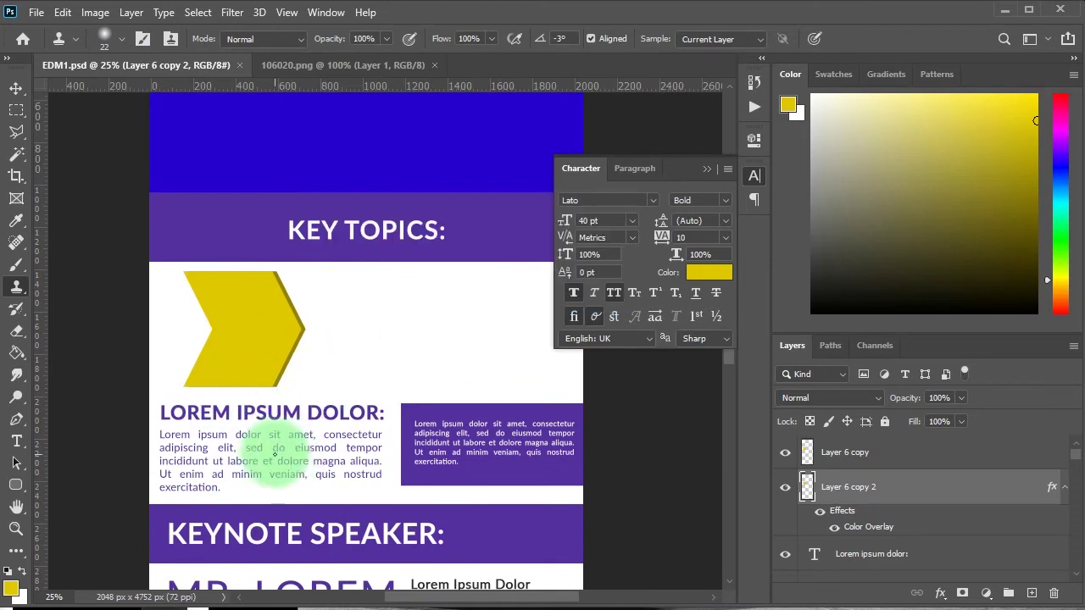
pyautogui.scroll(-2, 924, 508)
pyautogui.doubleClick(815, 561)
pyautogui.scroll(2, 859, 508)
pyautogui.click(847, 452)
pyautogui.press('v')
pyautogui.hotkey('ctrl', 's')
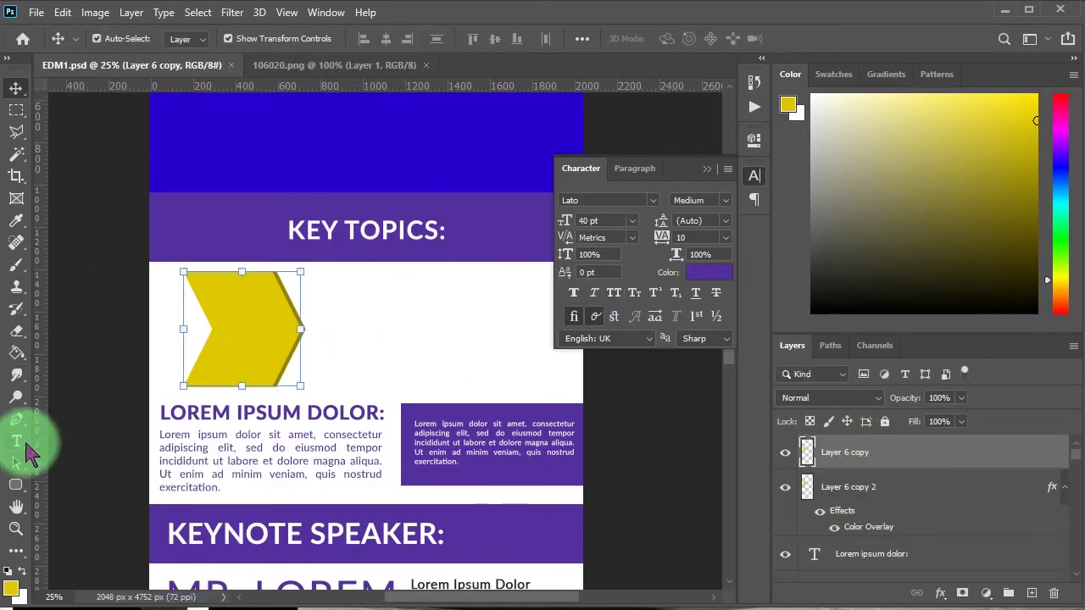
# Draw a 30 pt left-aligned text box inside the yellow chevron.
pyautogui.click(16, 441)
pyautogui.moveTo(220, 300); pyautogui.dragTo(282, 364)
pyautogui.click(597, 220)
pyautogui.click(627, 169)
pyautogui.click(576, 201)
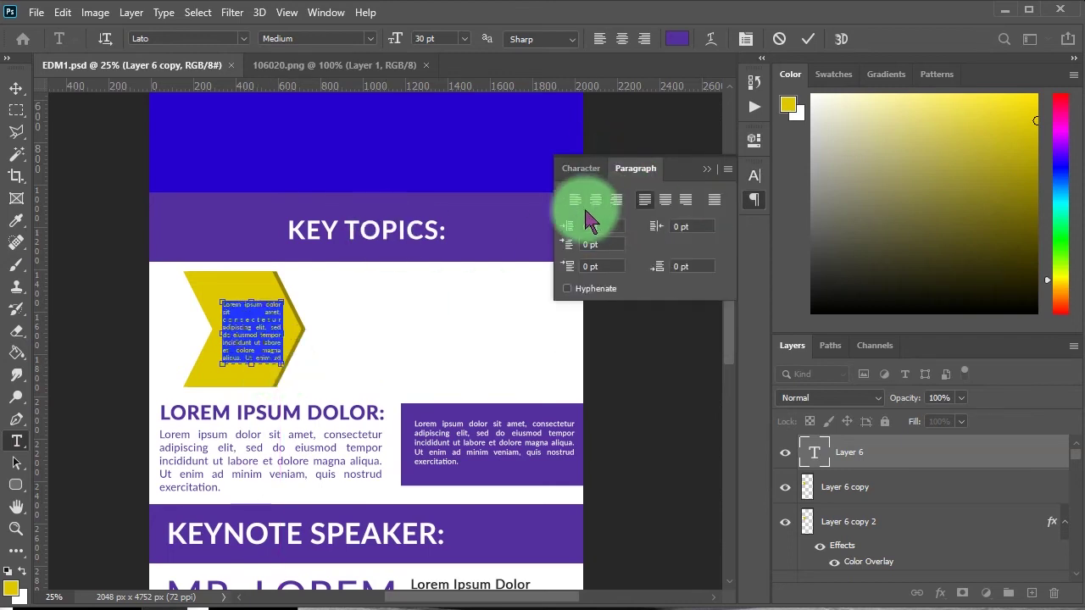
pyautogui.hotkey('ctrl', 'Return')
# Widen both chevron layers together and save.
pyautogui.press('v')
pyautogui.click(845, 487)
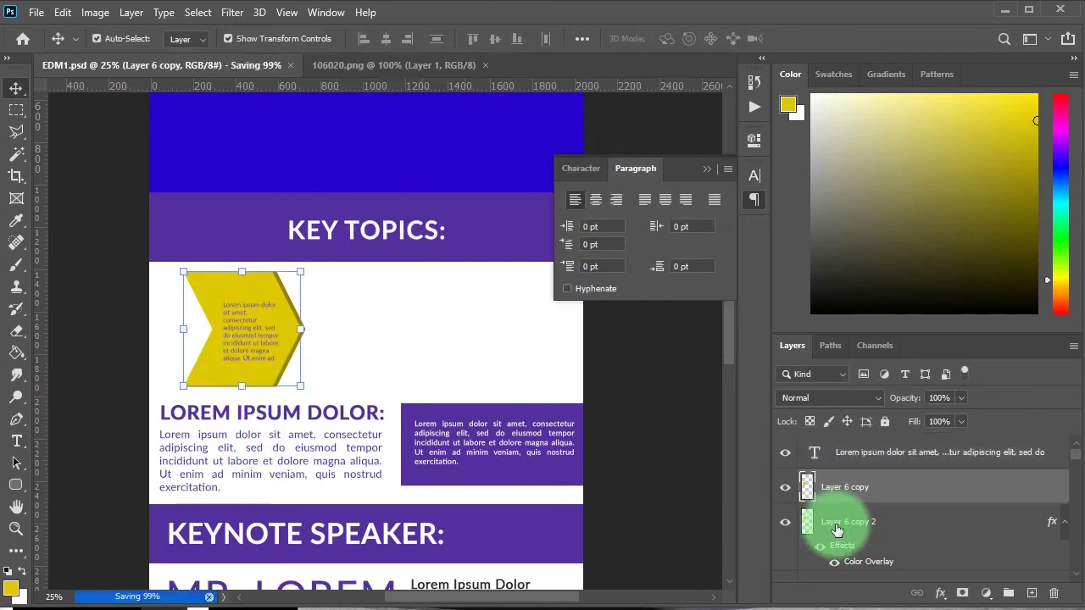
pyautogui.keyDown('shift'); pyautogui.click(847, 521); pyautogui.keyUp('shift')
pyautogui.hotkey('ctrl', 't')
pyautogui.press('Return')
pyautogui.hotkey('ctrl', 's')
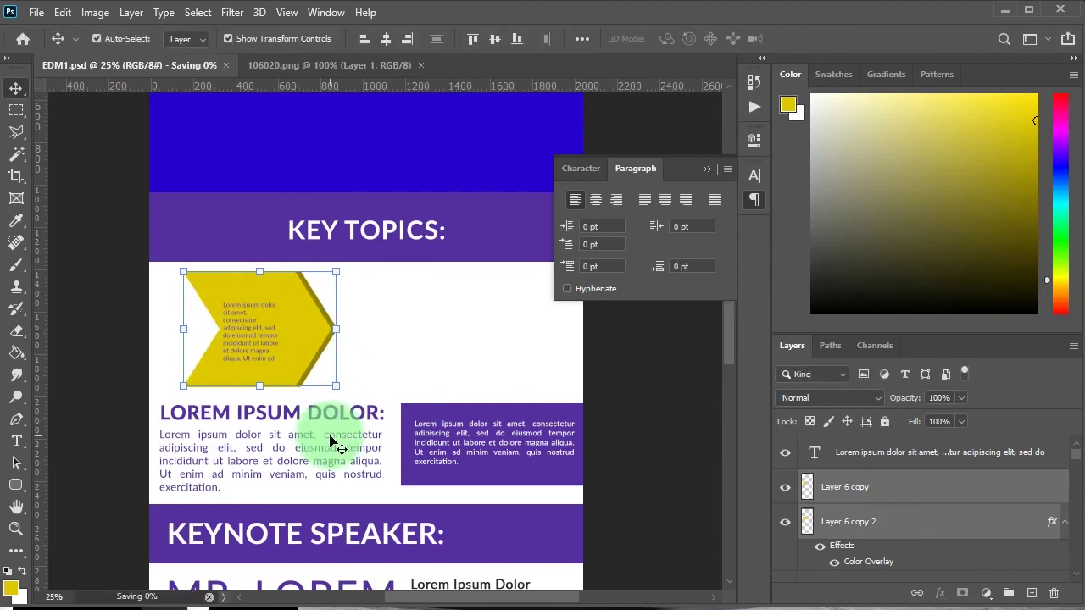
# Make the chevron text black and Bold, then save.
pyautogui.press('t')
pyautogui.moveTo(223, 303); pyautogui.dragTo(292, 371)
pyautogui.click(580, 168)
pyautogui.click(685, 276)
pyautogui.press('Return')
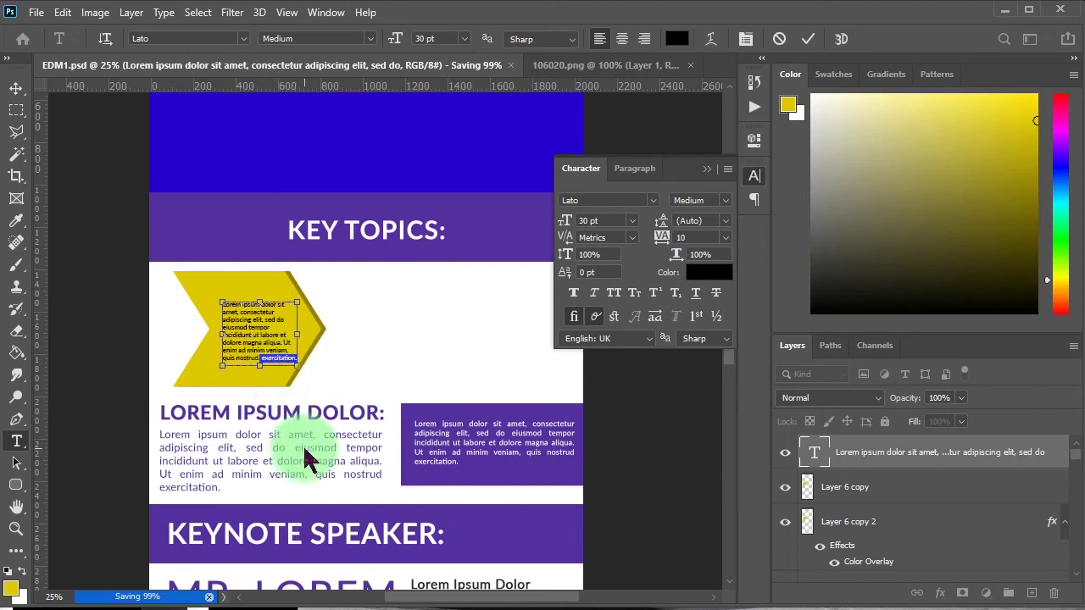
pyautogui.hotkey('ctrl', 'Return')
pyautogui.press('v')
pyautogui.click(709, 200)
pyautogui.click(702, 284)
pyautogui.hotkey('ctrl', 's')
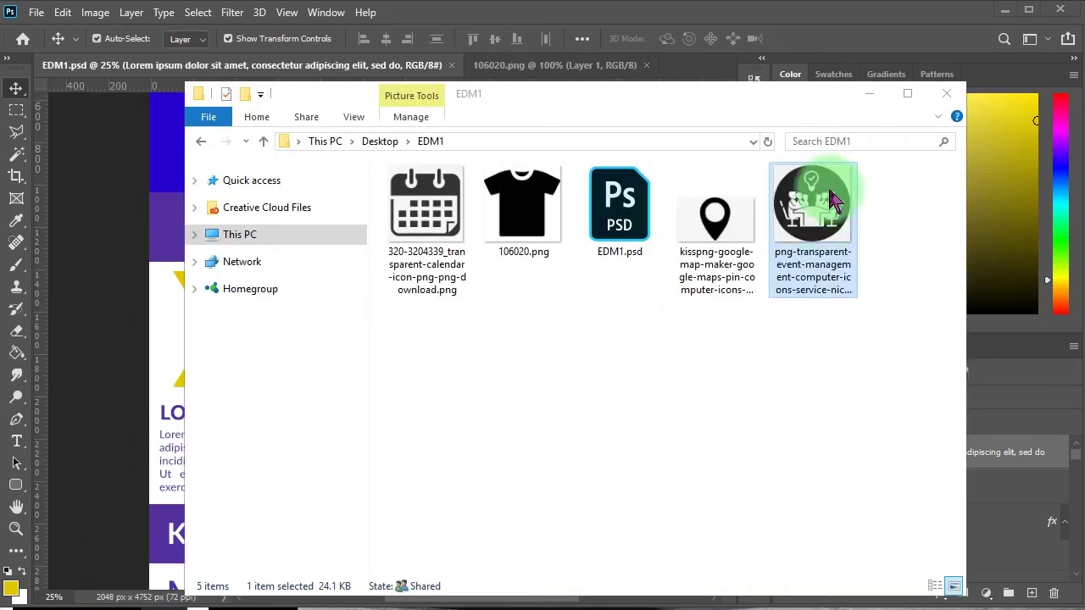
# Cut the event icon out of its PNG by colour range and place it, scaled small, above the chevron text.
pyautogui.doubleClick(811, 194)
pyautogui.click(197, 12)
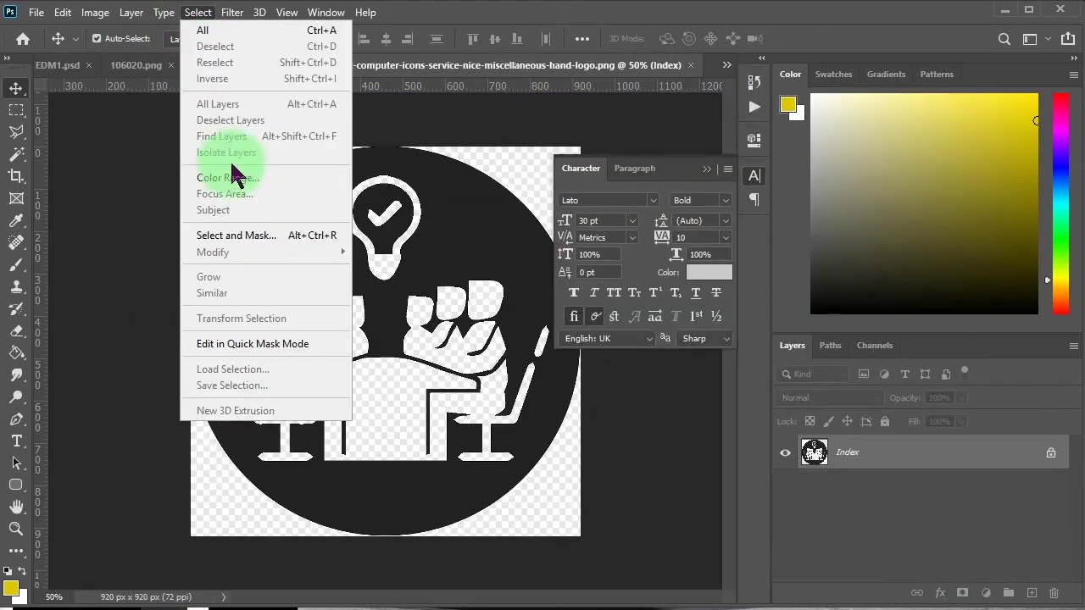
pyautogui.click(235, 175)
pyautogui.press('Return')
pyautogui.hotkey('ctrl', 'c')
pyautogui.hotkey('ctrl', 'Tab')
pyautogui.hotkey('ctrl', 'v')
pyautogui.hotkey('ctrl', 't')
pyautogui.moveTo(375, 399)
pyautogui.mouseDown()
pyautogui.moveTo(287, 285)
pyautogui.moveTo(294, 268)
pyautogui.mouseUp()
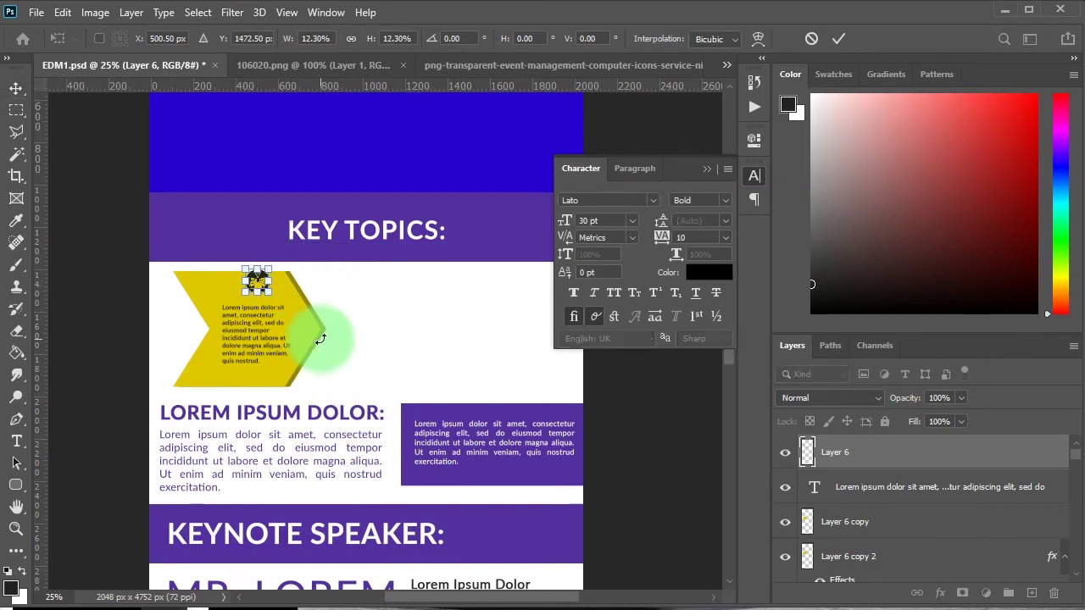
pyautogui.press('Return')
# Group the icon, text and chevrons as Group 1, duplicate the group, and delete the extra copy.
pyautogui.keyDown('ctrl'); pyautogui.click(901, 491); pyautogui.keyUp('ctrl')
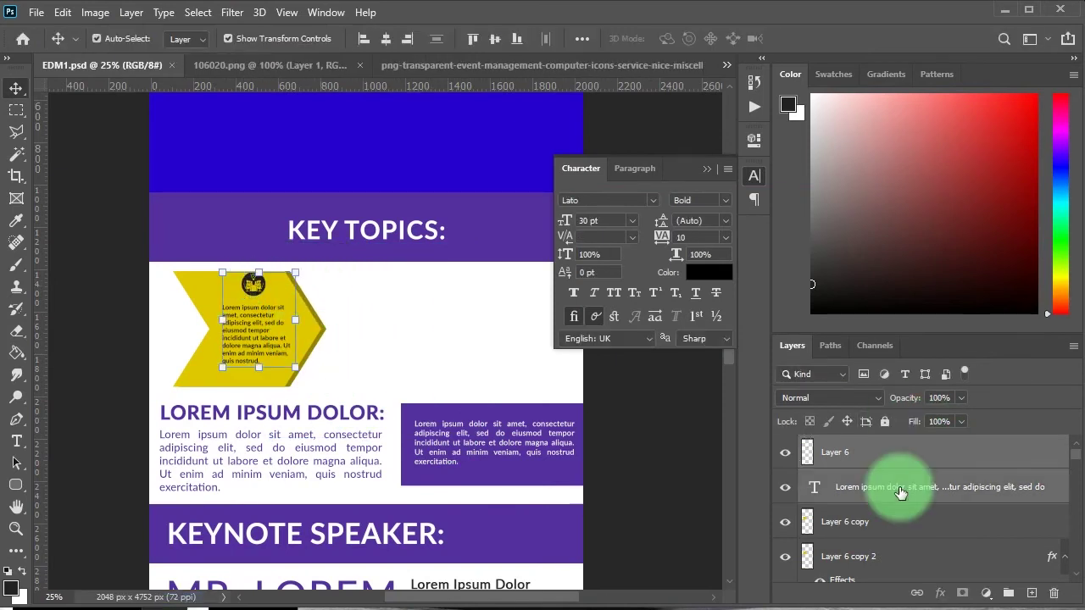
pyautogui.keyDown('shift'); pyautogui.click(853, 558); pyautogui.keyUp('shift')
pyautogui.hotkey('ctrl', 'g')
pyautogui.moveTo(247, 359); pyautogui.dragTo(510, 357)
pyautogui.click(700, 178)
pyautogui.click(379, 311)
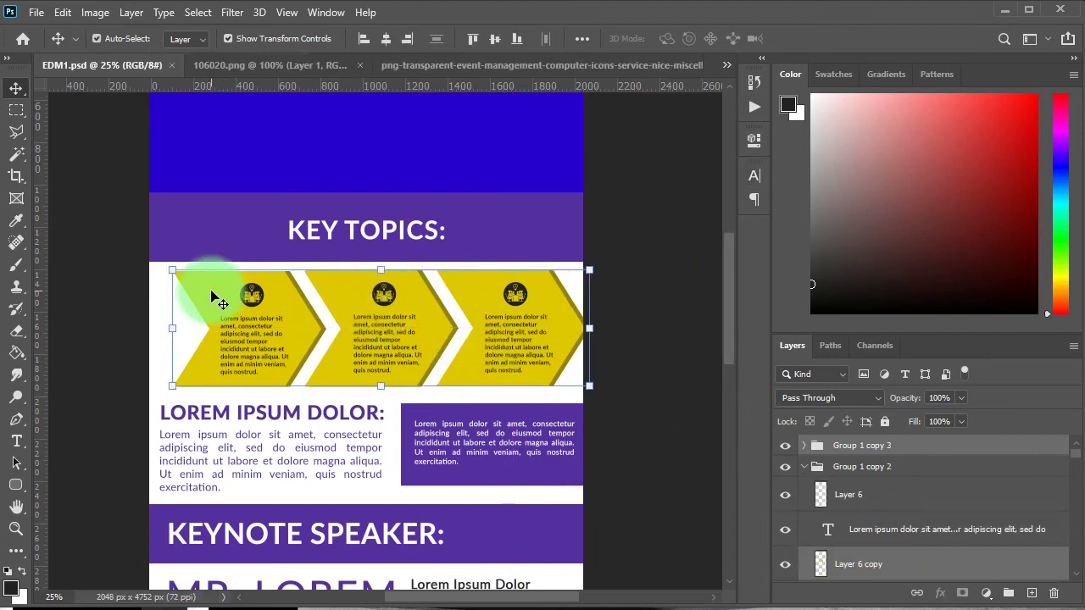
pyautogui.click(852, 484)
pyautogui.click(858, 466)
pyautogui.press('Delete')
# Nudge all three chevron groups slightly left together, then save the flyer.
pyautogui.click(868, 471)
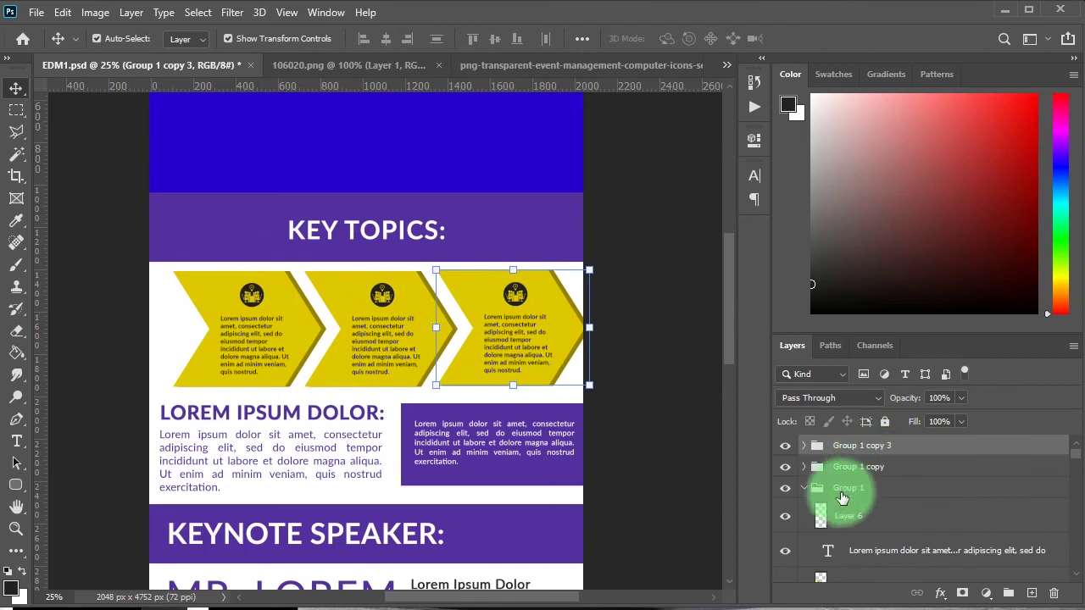
pyautogui.keyDown('shift'); pyautogui.click(847, 490); pyautogui.keyUp('shift')
pyautogui.click(804, 488)
pyautogui.keyDown('shift'); pyautogui.click(861, 445); pyautogui.keyUp('shift')
pyautogui.hotkey('shift', 'Left')
pyautogui.hotkey('shift', 'Left')
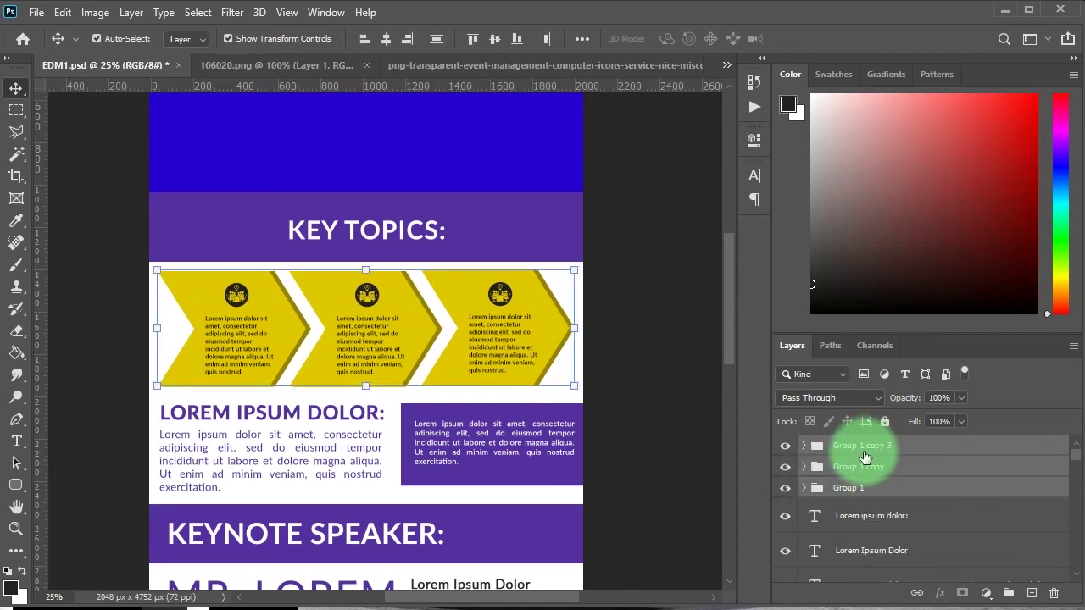
pyautogui.scroll(1, 457, 435)
pyautogui.keyDown('ctrl'); pyautogui.click(650, 390); pyautogui.keyUp('ctrl')
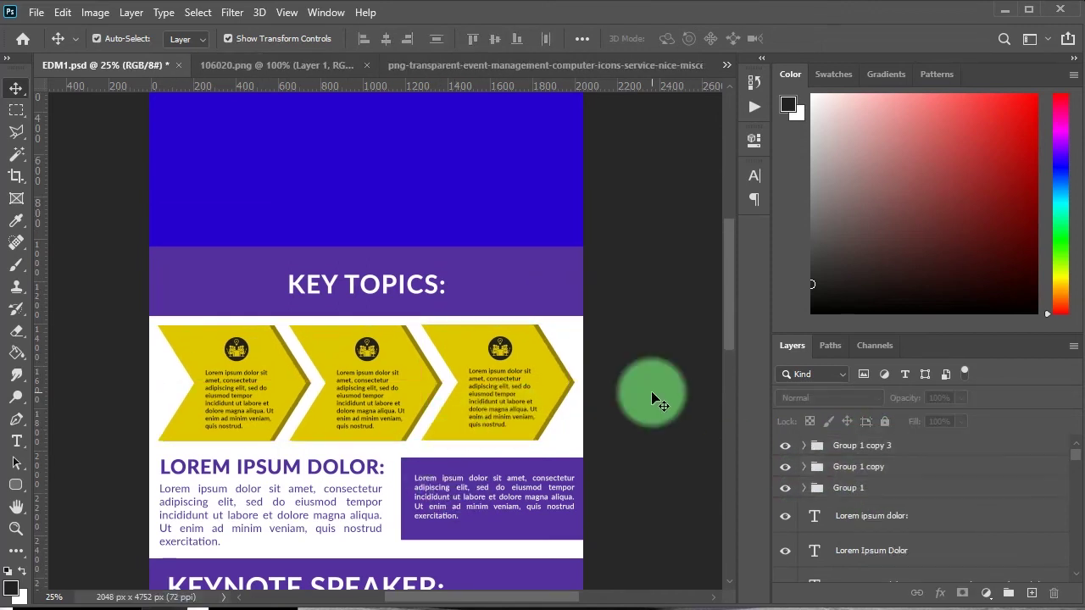
pyautogui.hotkey('ctrl', '0')
pyautogui.hotkey('ctrl', 's')
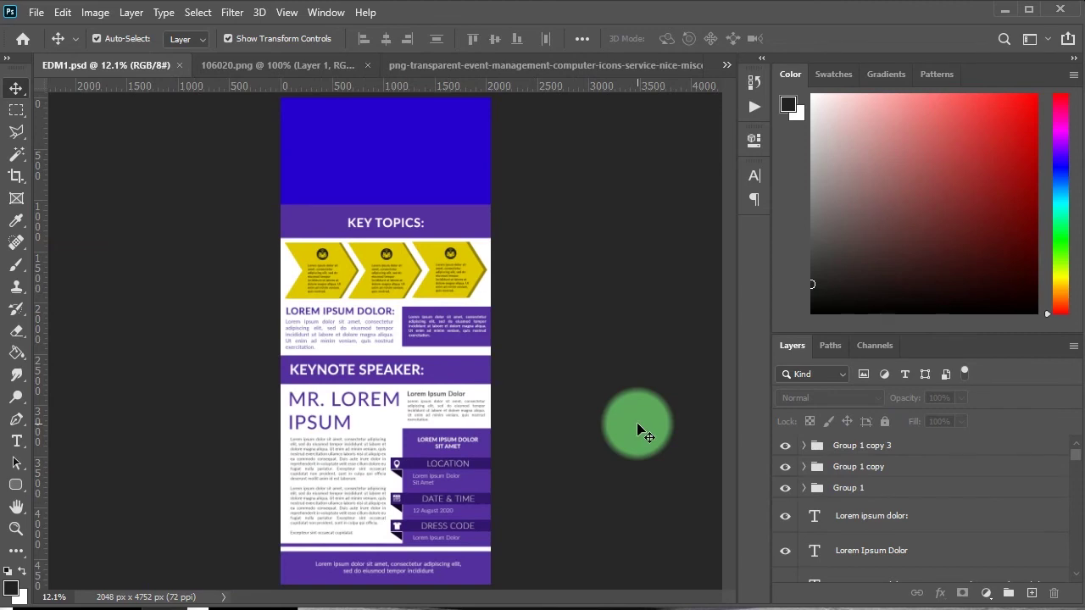
# Place the construction-worker photo from the EDM1 folder at the flyer's top, scaled across the header.
pyautogui.hotkey('alt', 'Tab')
pyautogui.moveTo(618, 246); pyautogui.dragTo(616, 277)
pyautogui.moveTo(430, 13); pyautogui.dragTo(150, 194)
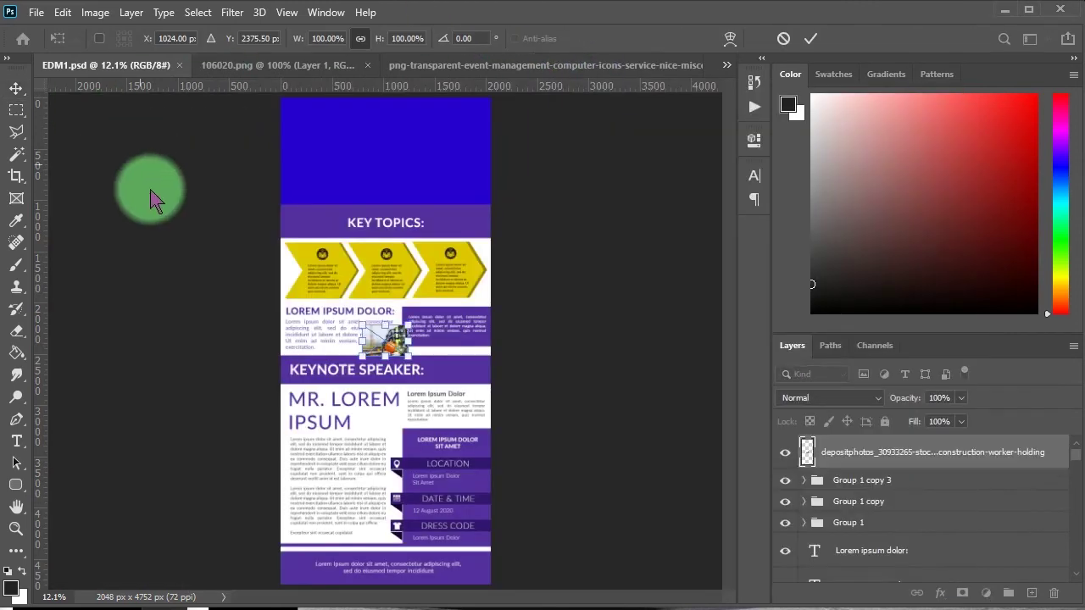
pyautogui.moveTo(564, 242); pyautogui.dragTo(449, 158)
pyautogui.moveTo(495, 237); pyautogui.dragTo(479, 188)
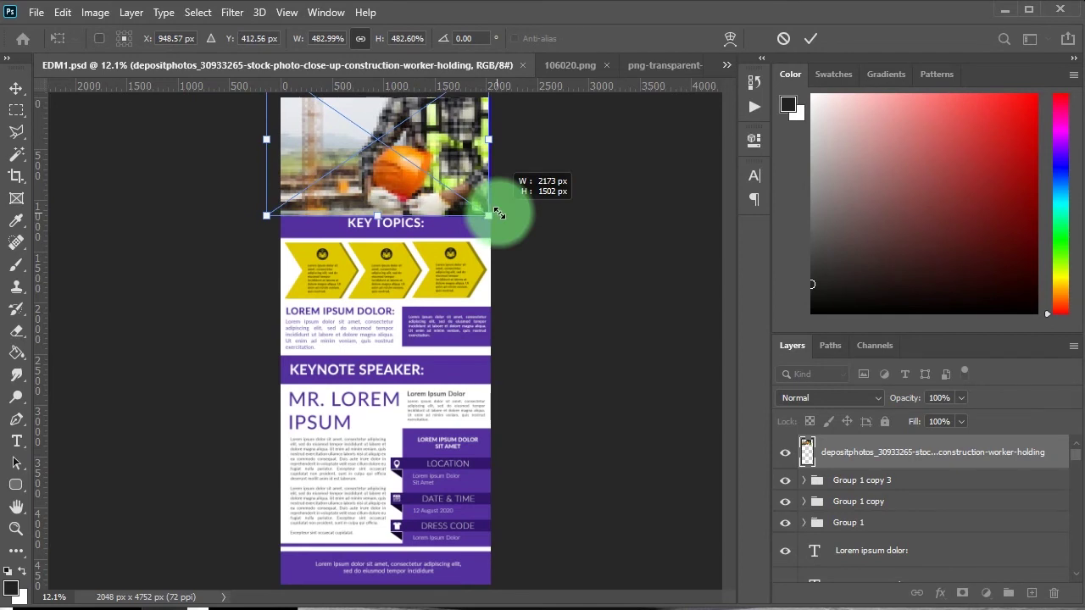
pyautogui.press('Return')
# Move the photo layer down the stack and add a new empty layer above Design1.
pyautogui.moveTo(932, 452)
pyautogui.mouseDown()
pyautogui.moveTo(867, 595)
pyautogui.moveTo(872, 546)
pyautogui.mouseUp()
pyautogui.hotkey('ctrl', '+')
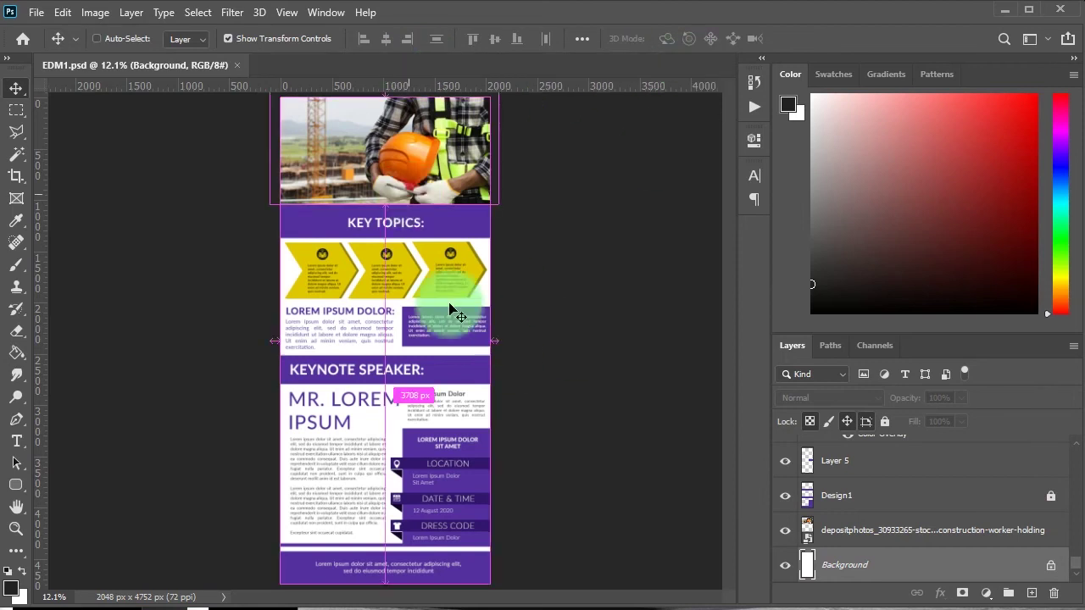
pyautogui.hotkey('alt', ']')
pyautogui.click(877, 495)
pyautogui.click(1031, 593)
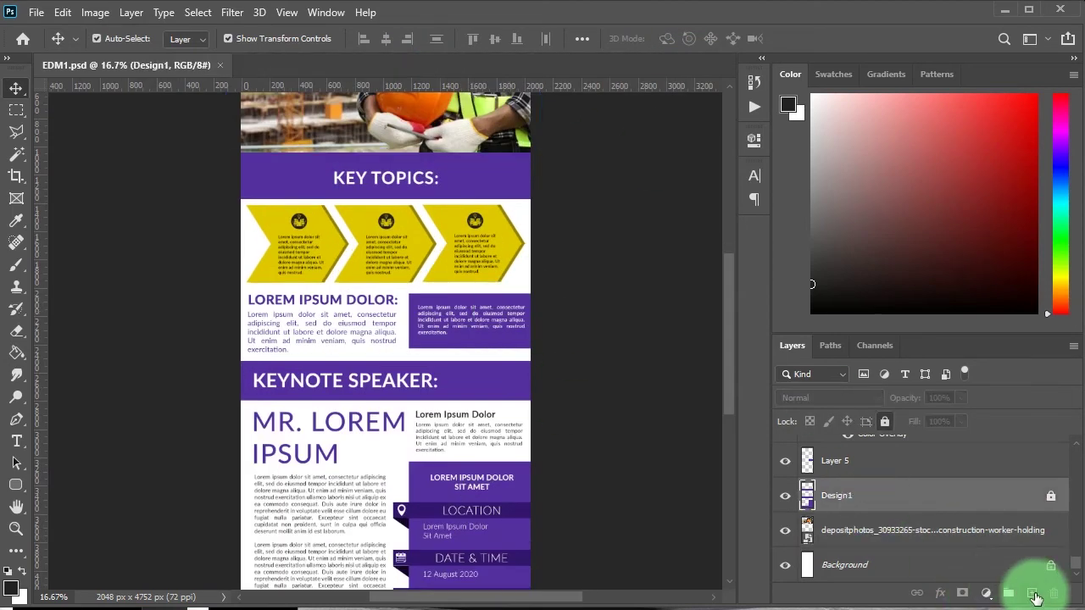
pyautogui.hotkey('ctrl', '+')
pyautogui.hotkey('ctrl', '+')
pyautogui.hotkey('ctrl', '+')
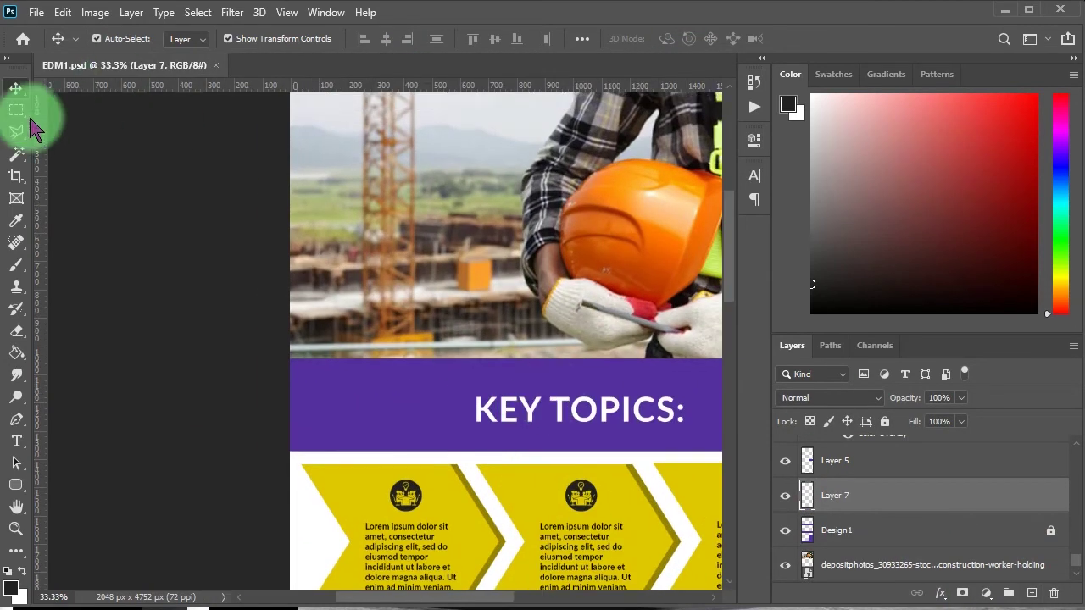
# Draw a rectangular selection over the lower-left part of the header photo.
pyautogui.click(17, 109)
pyautogui.moveTo(290, 204); pyautogui.dragTo(576, 363)
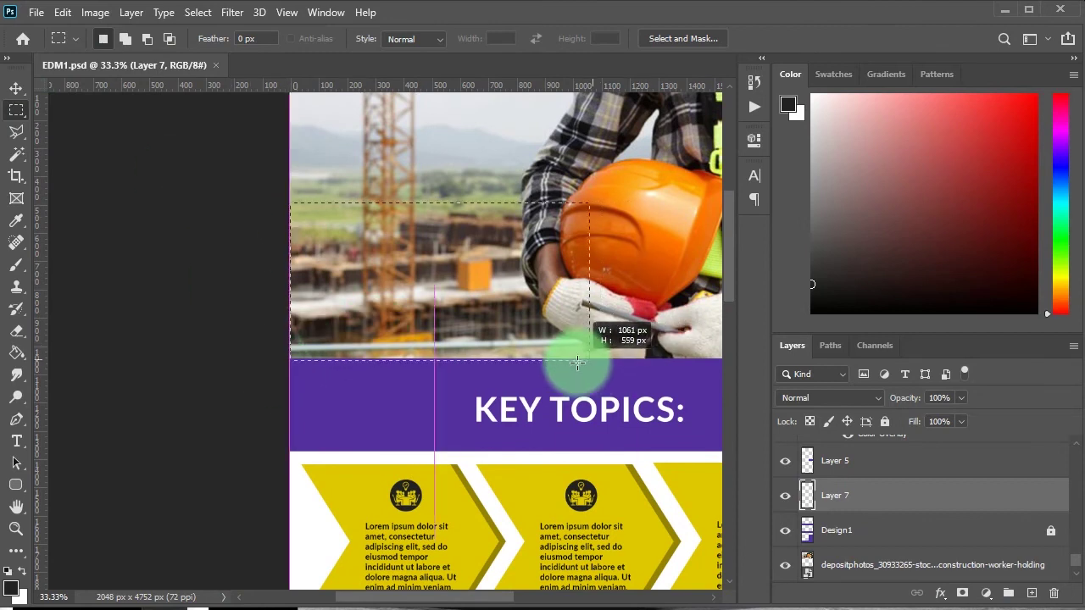
pyautogui.hotkey('ctrl', '-')
pyautogui.hotkey('ctrl', '-')
pyautogui.hotkey('ctrl', '-')
pyautogui.hotkey('ctrl', '+')
pyautogui.scroll(3, 574, 405)
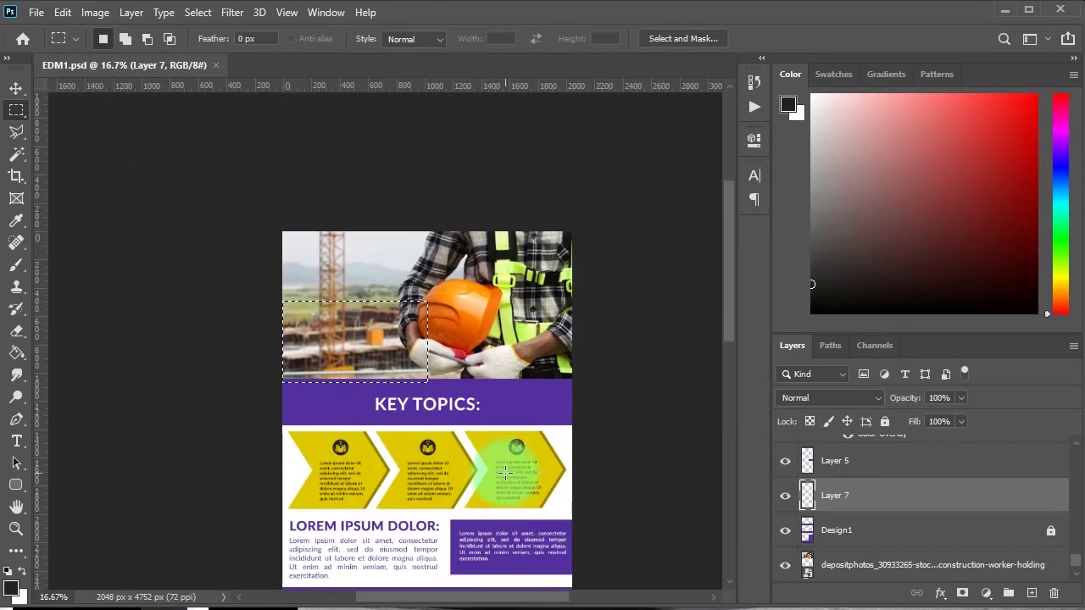
pyautogui.moveTo(283, 284); pyautogui.dragTo(449, 390)
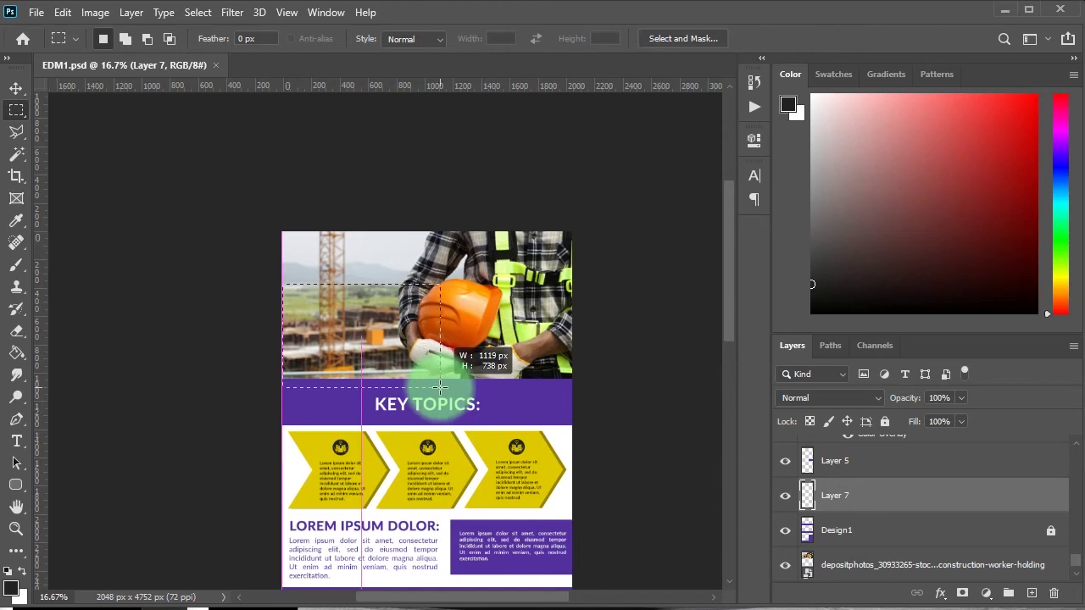
pyautogui.moveTo(258, 296); pyautogui.dragTo(455, 390)
# Fill the selection with purple and set the panel's opacity, first to 50% then 80%.
pyautogui.click(11, 587)
pyautogui.click(297, 394)
pyautogui.click(721, 247)
pyautogui.hotkey('alt', 'BackSpace')
pyautogui.click(714, 416)
pyautogui.write('v')
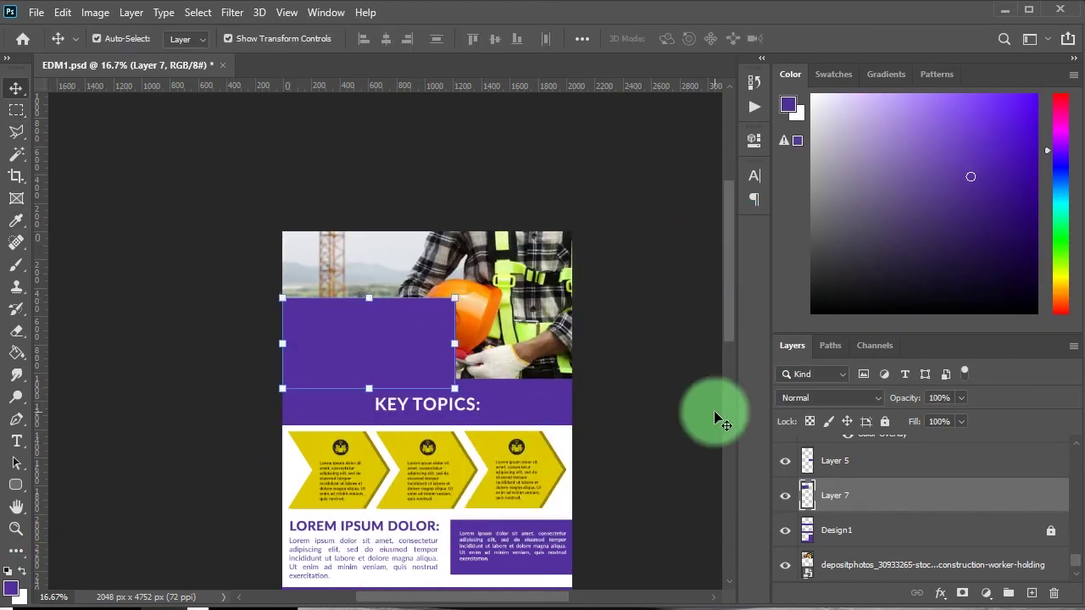
pyautogui.write('50')
pyautogui.press('Return')
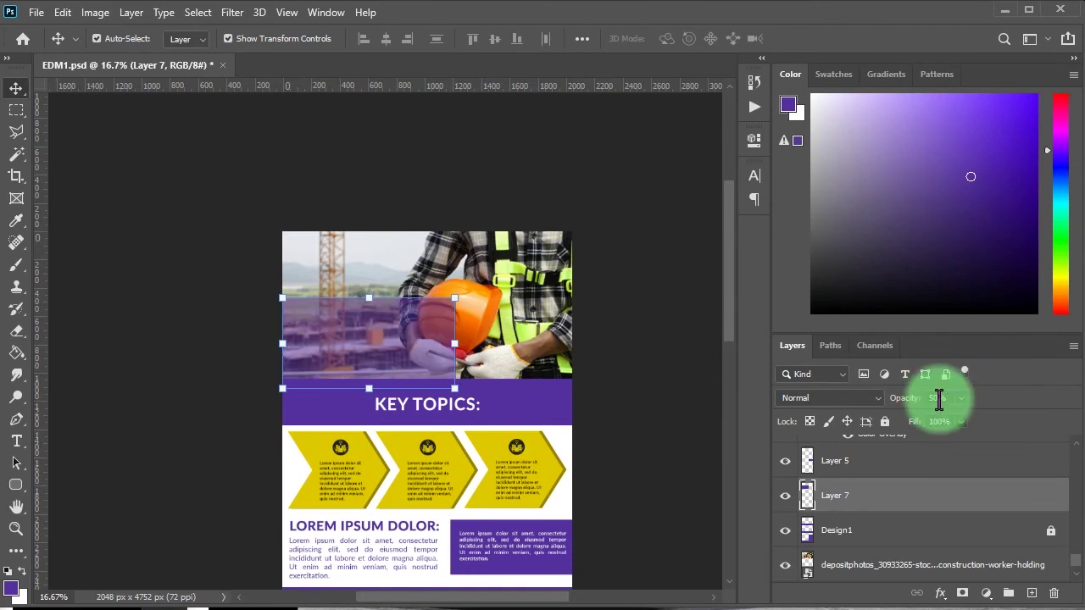
pyautogui.write('80')
pyautogui.press('Return')
# Abandon the Polygonal Lasso selection, return to the Rectangular Marquee, and zoom in on the header.
pyautogui.click(16, 133)
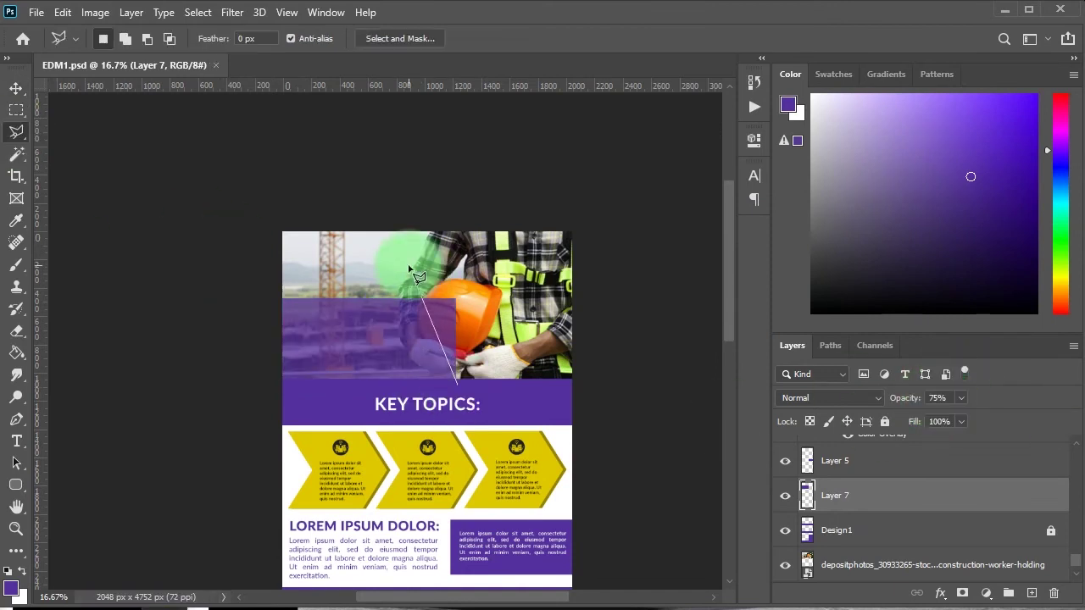
pyautogui.press('Escape')
pyautogui.click(16, 110)
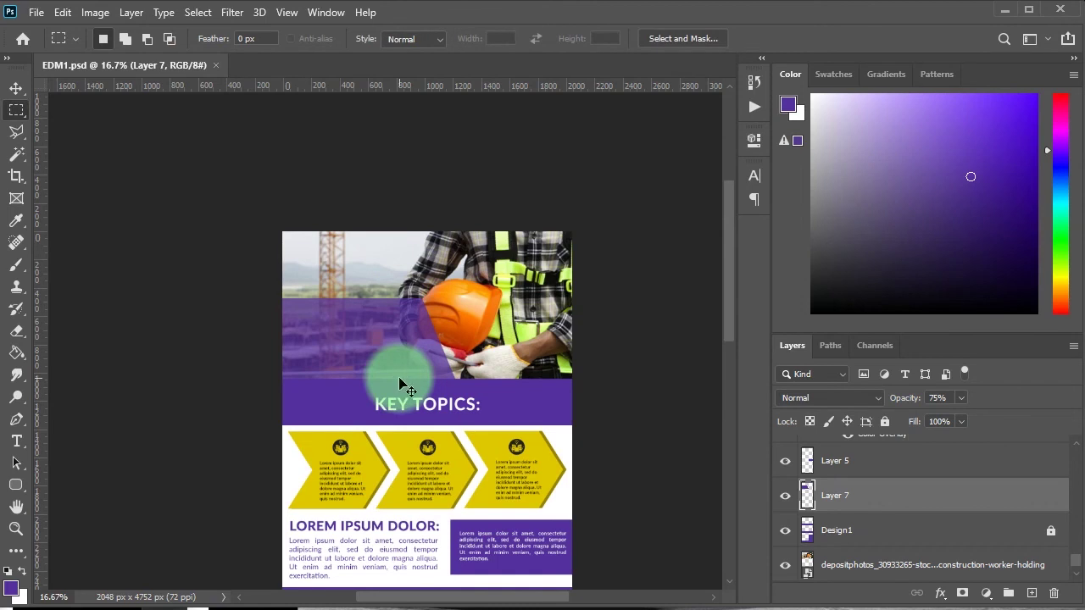
pyautogui.hotkey('ctrl', '+')
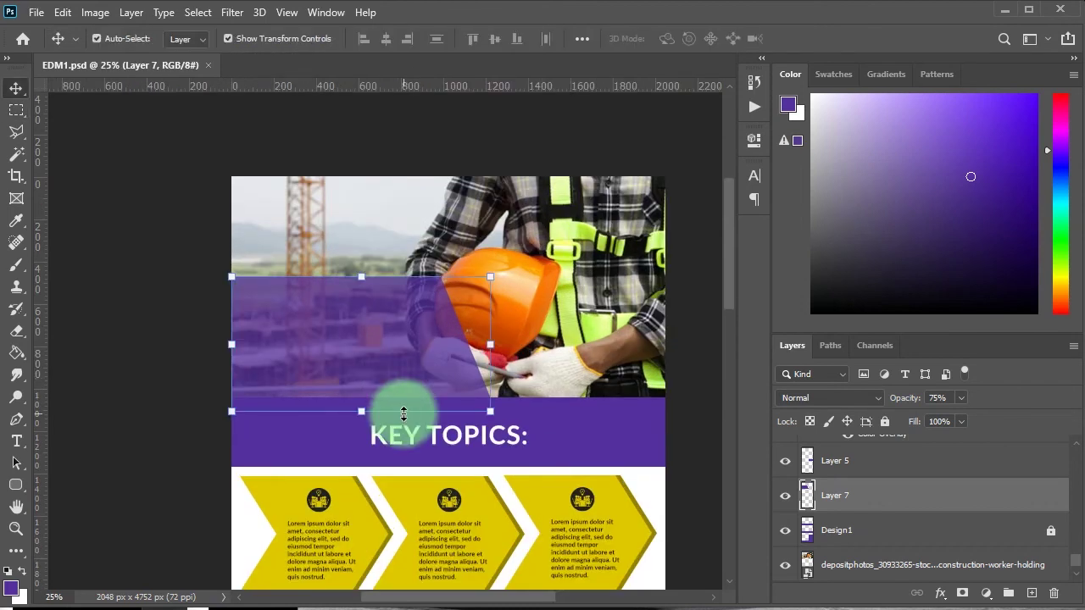
# Add a yellow Stroke layer style, sampled from the chevrons, to the panel layer.
pyautogui.click(940, 592)
pyautogui.click(980, 472)
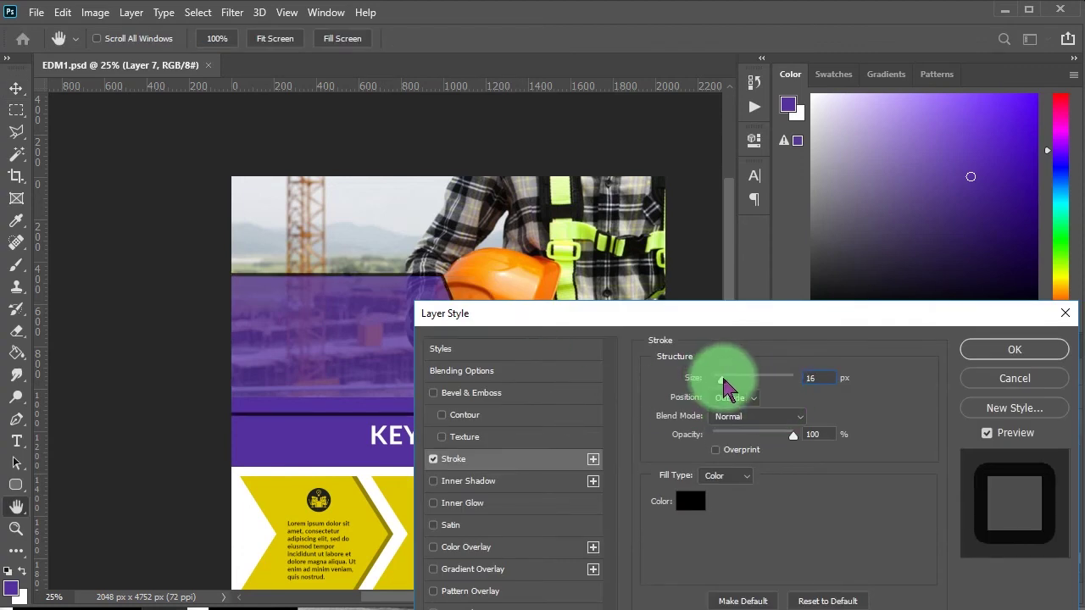
pyautogui.click(690, 501)
pyautogui.click(300, 497)
pyautogui.click(757, 246)
pyautogui.click(1000, 350)
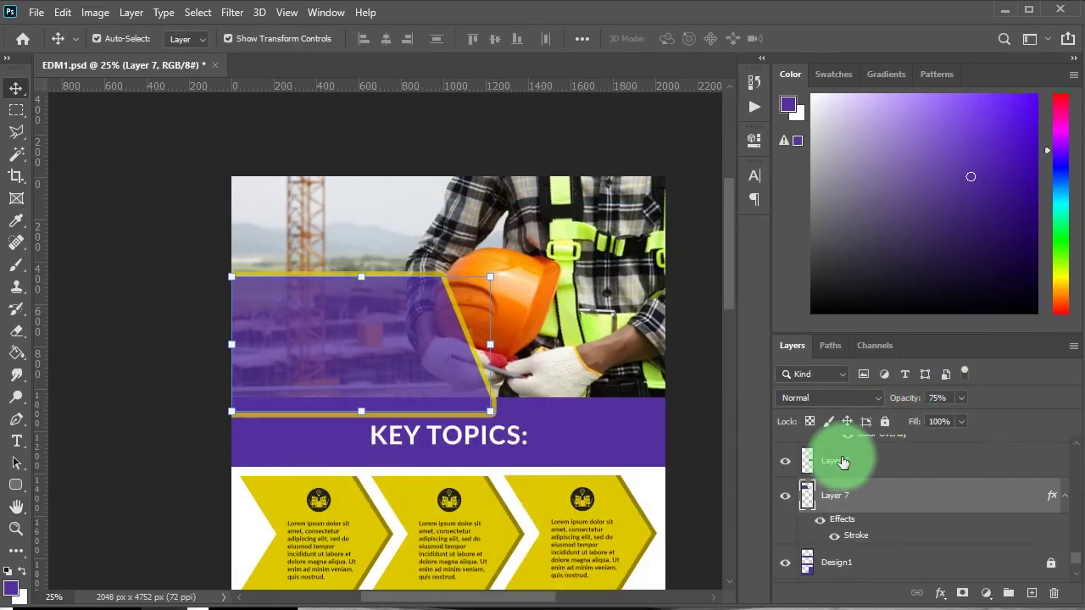
# Move the panel layer below Design1, set its opacity to 50%, and save.
pyautogui.moveTo(885, 508); pyautogui.dragTo(850, 565)
pyautogui.hotkey('ctrl', 's')
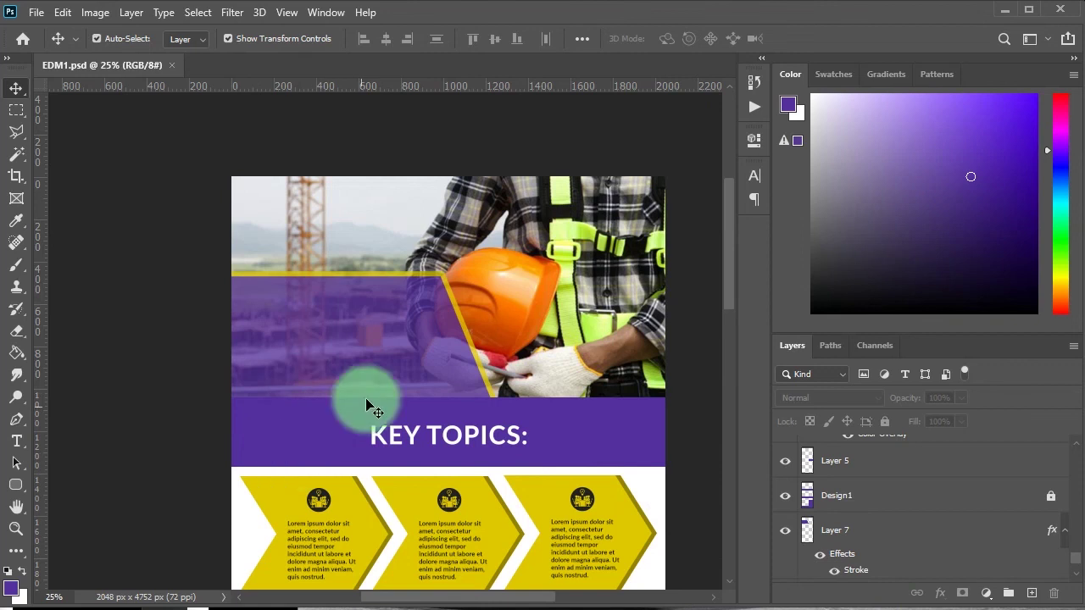
pyautogui.write('50')
pyautogui.press('Return')
pyautogui.hotkey('ctrl', 's')
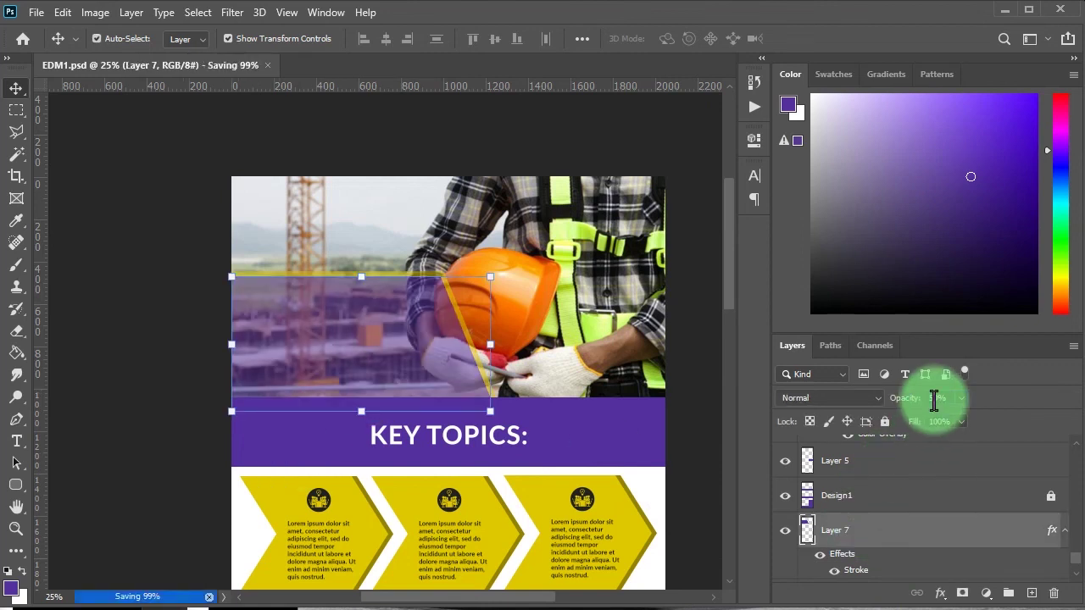
pyautogui.click(825, 540)
pyautogui.scroll(-2, 881, 543)
pyautogui.click(886, 545)
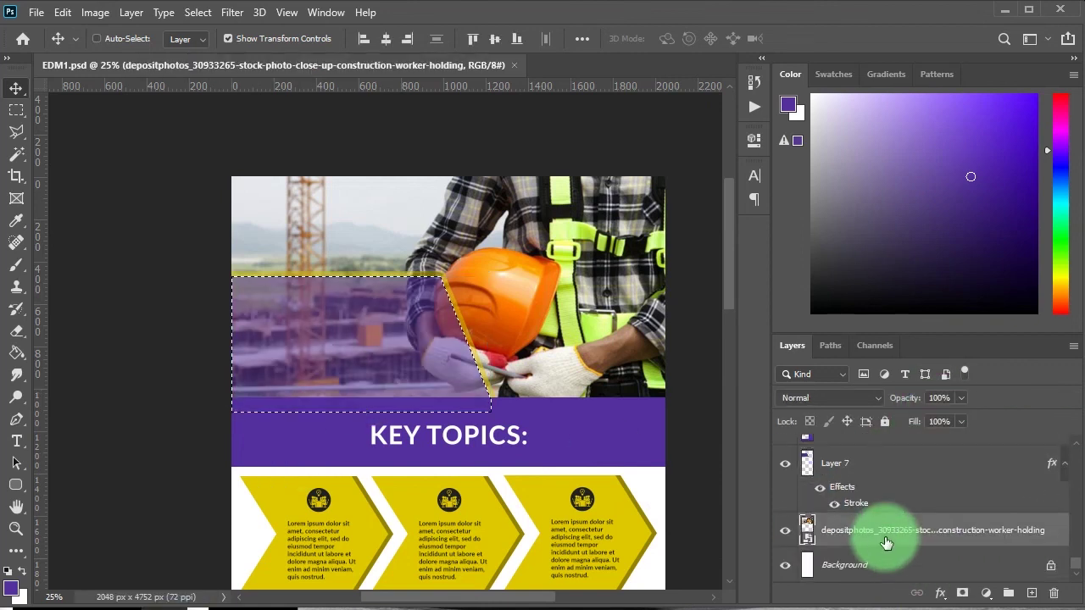
# Discard a stray layer copy and duplicate the construction-worker photo layer.
pyautogui.hotkey('ctrl', 'j')
pyautogui.press('Up')
pyautogui.press('Up')
pyautogui.press('Up')
pyautogui.press('Up')
pyautogui.press('Up')
pyautogui.press('Up')
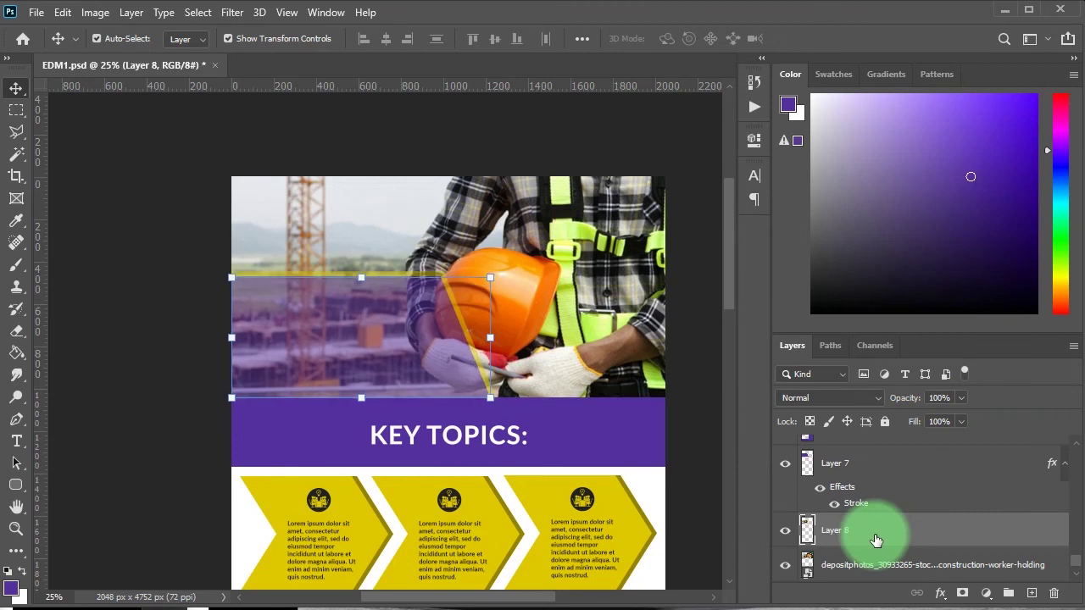
pyautogui.press('Delete')
pyautogui.moveTo(809, 527); pyautogui.dragTo(1031, 592)
# Gaussian-blur the photo copy 16.6 px, mask it to the panel, and copy the opening Lorem ipsum phrase.
pyautogui.click(232, 12)
pyautogui.click(479, 268)
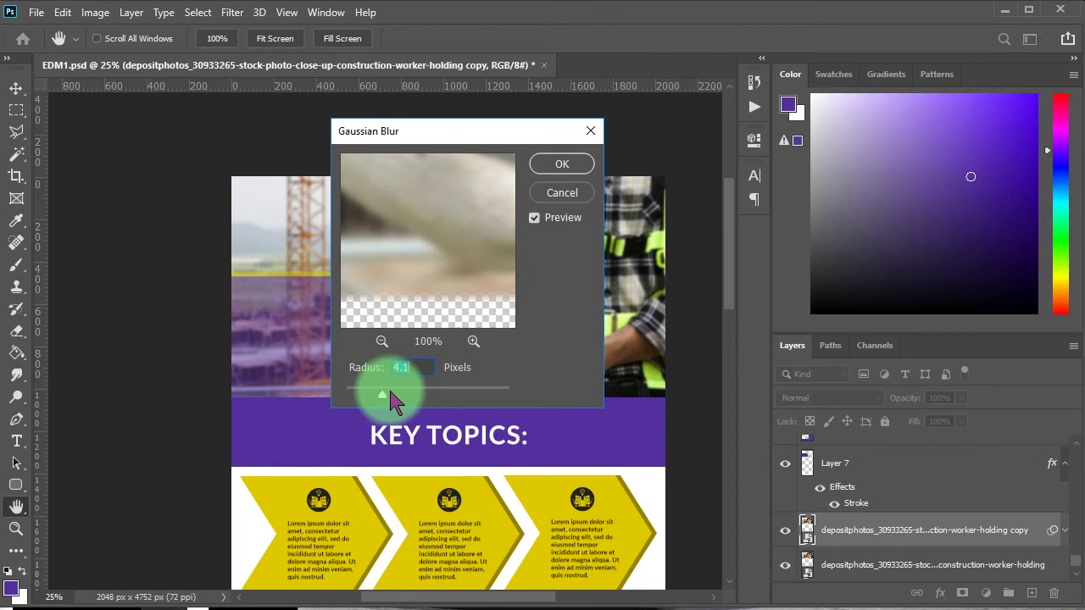
pyautogui.click(562, 164)
pyautogui.moveTo(943, 484)
pyautogui.mouseDown()
pyautogui.moveTo(809, 515)
pyautogui.moveTo(836, 528)
pyautogui.mouseUp()
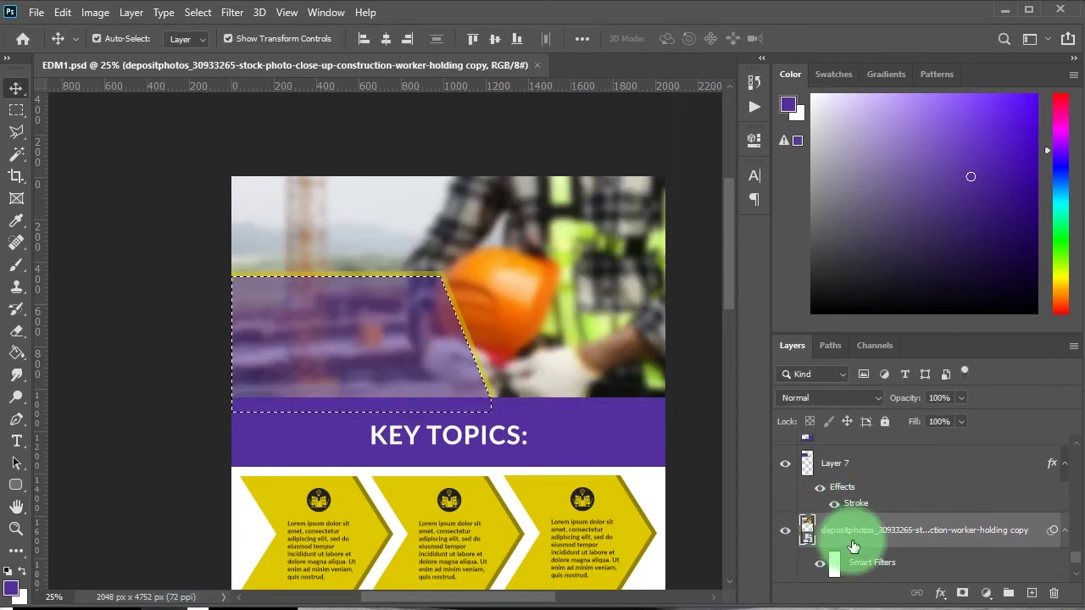
pyautogui.keyDown('alt'); pyautogui.click(962, 592); pyautogui.keyUp('alt')
pyautogui.scroll(-1, 963, 515)
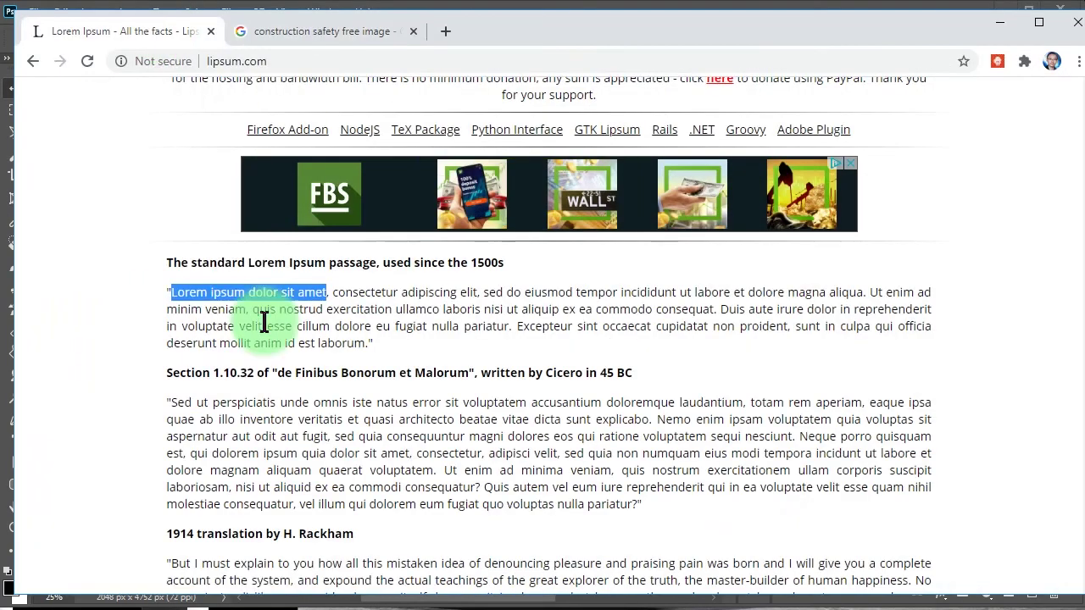
pyautogui.rightClick(254, 293)
# Paste the Lorem phrase as white text inside the purple panel, layered above the panel.
pyautogui.click(280, 301)
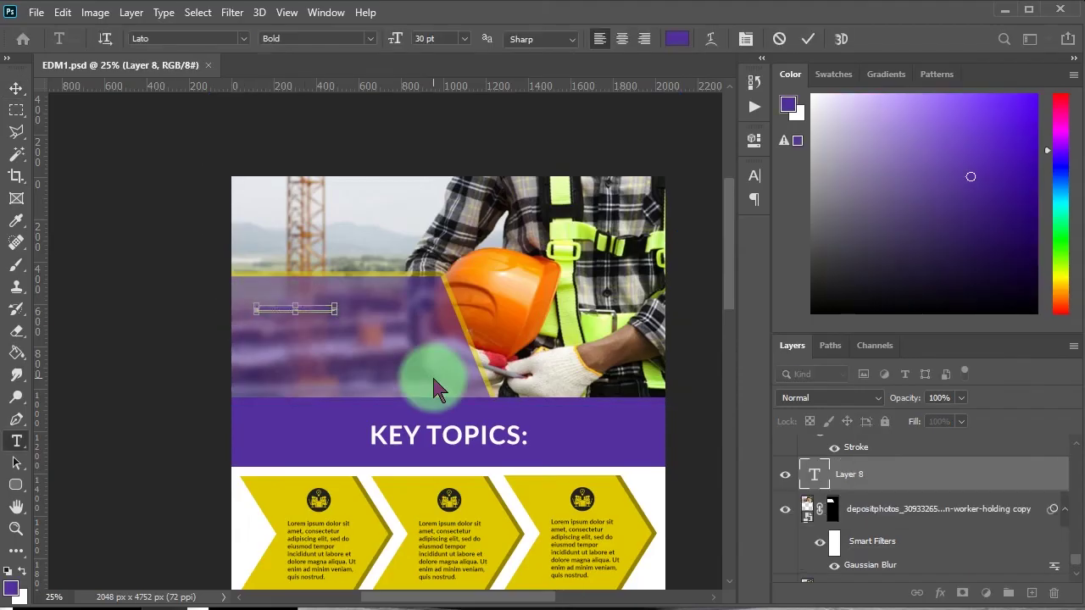
pyautogui.hotkey('ctrl', 'v')
pyautogui.moveTo(333, 306); pyautogui.dragTo(392, 306)
pyautogui.click(754, 176)
pyautogui.click(709, 272)
pyautogui.click(752, 246)
pyautogui.hotkey('ctrl', 's')
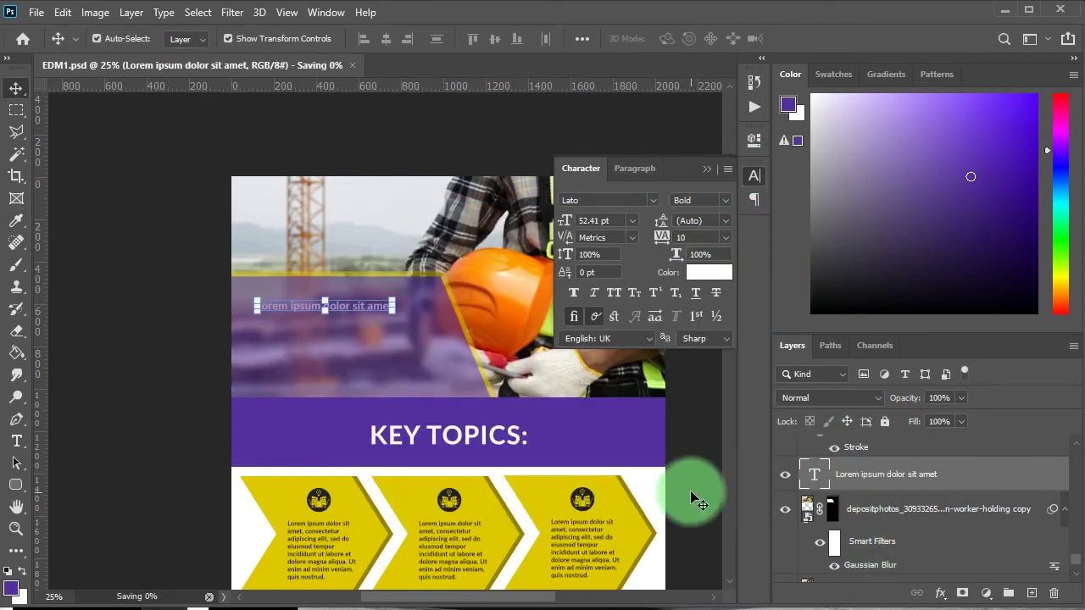
pyautogui.moveTo(886, 475); pyautogui.dragTo(883, 458)
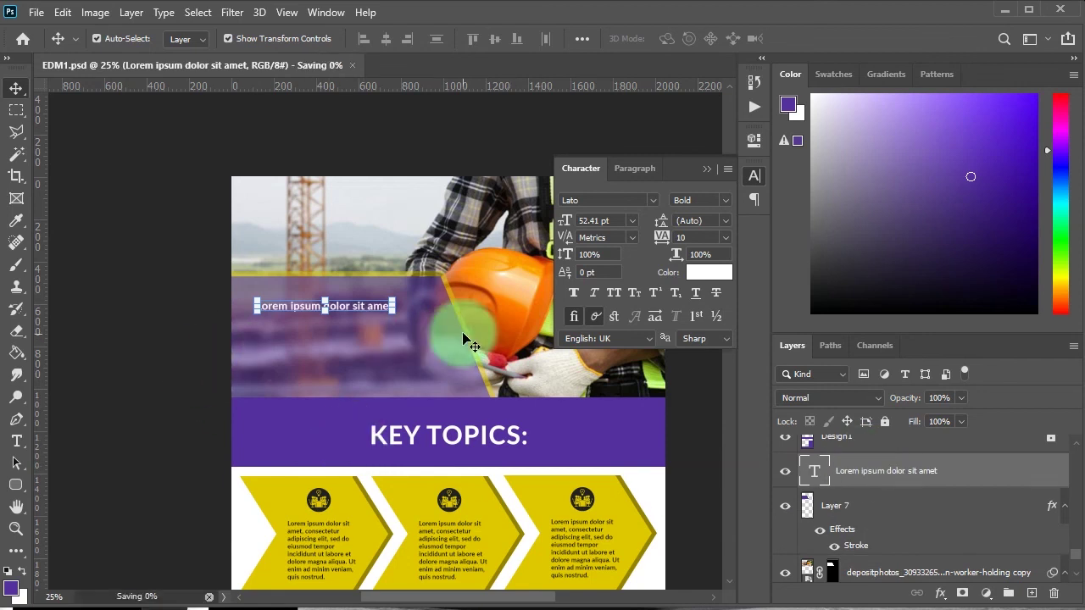
pyautogui.click(394, 301)
pyautogui.press('Return')
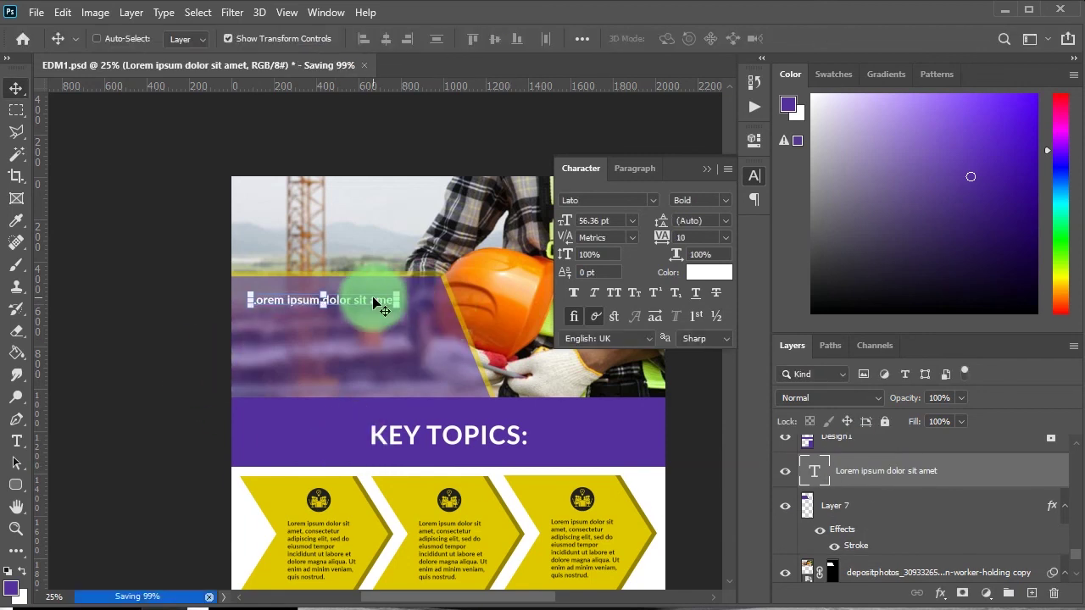
# Duplicate it below as a larger Regular, All Caps 'LOREM IPSUM DOLOR' heading fitted to the panel.
pyautogui.moveTo(343, 337); pyautogui.dragTo(486, 331)
pyautogui.press('Escape')
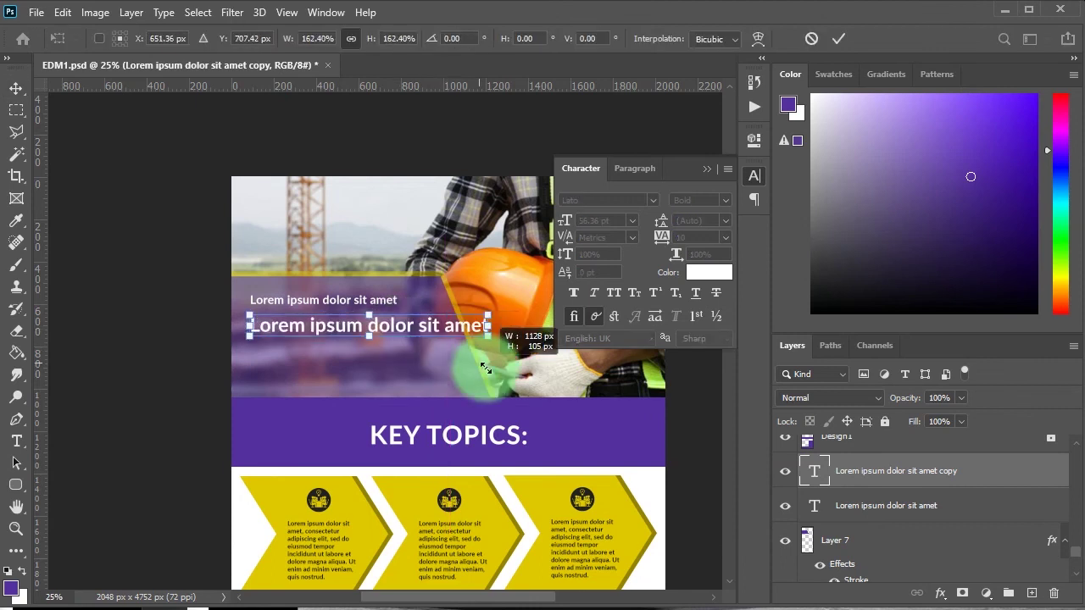
pyautogui.press('Return')
pyautogui.click(716, 201)
pyautogui.click(720, 269)
pyautogui.click(613, 292)
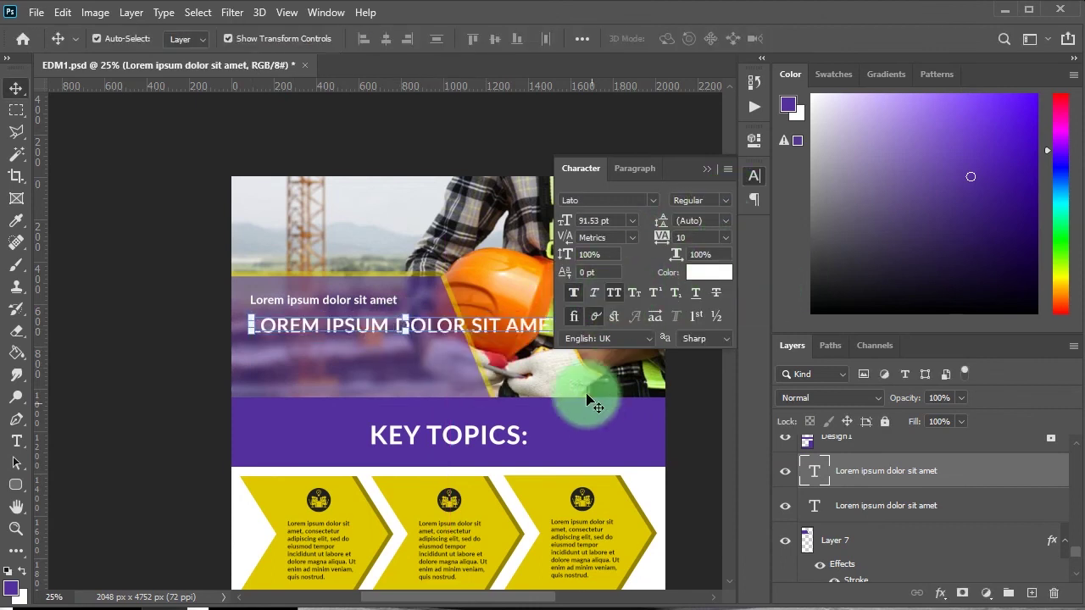
pyautogui.doubleClick(465, 329)
pyautogui.press('Delete')
pyautogui.hotkey('ctrl', 'Return')
pyautogui.hotkey('ctrl', 's')
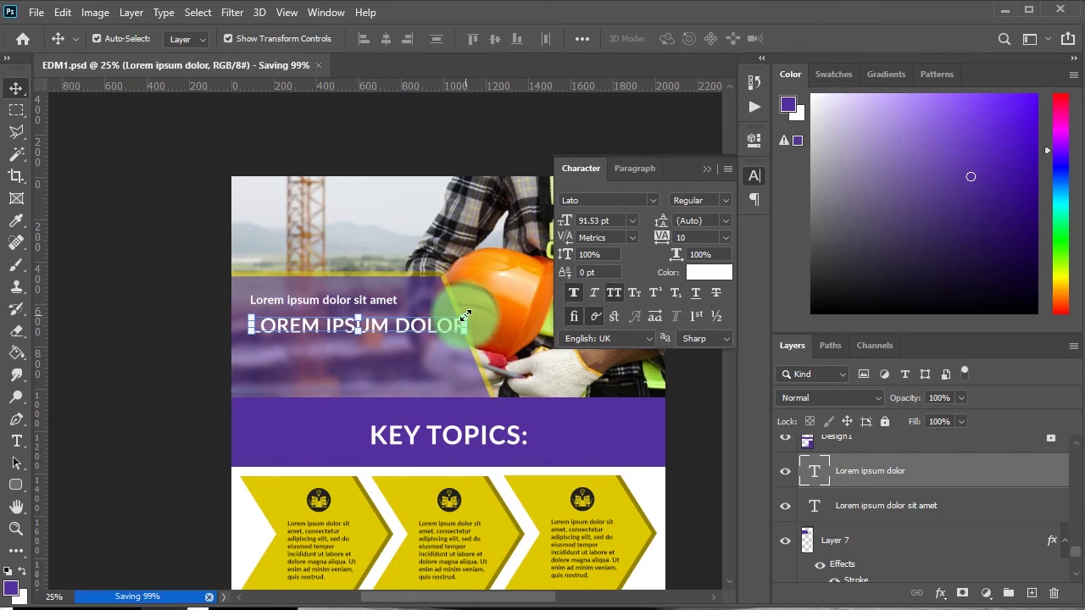
pyautogui.moveTo(465, 316); pyautogui.dragTo(450, 316)
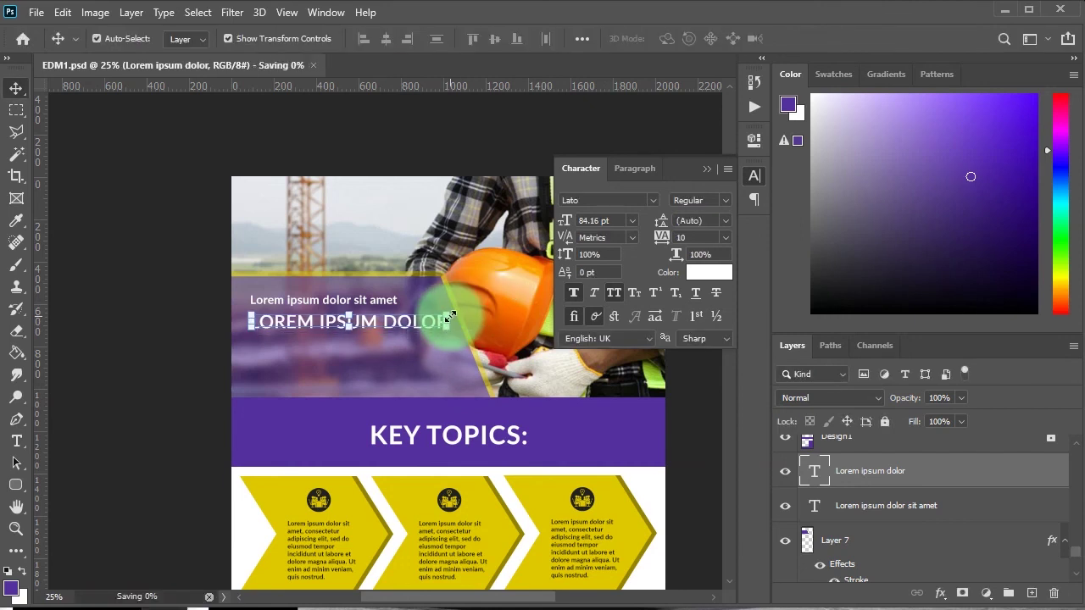
# Bring a copy of the body paragraph into the header panel, widen its text box, and save.
pyautogui.keyDown('ctrl'); pyautogui.click(910, 516); pyautogui.keyUp('ctrl')
pyautogui.scroll(-3, 605, 550)
pyautogui.moveTo(605, 550)
pyautogui.mouseDown()
pyautogui.moveTo(368, 242)
pyautogui.moveTo(456, 248)
pyautogui.mouseUp()
pyautogui.doubleClick(390, 243)
pyautogui.click(635, 168)
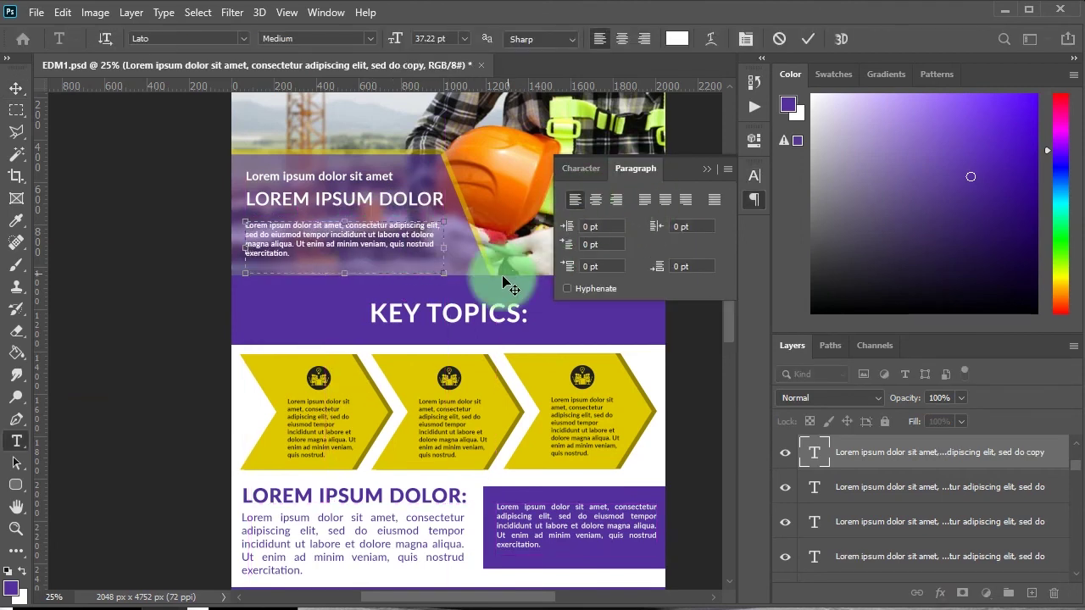
pyautogui.hotkey('ctrl', 's')
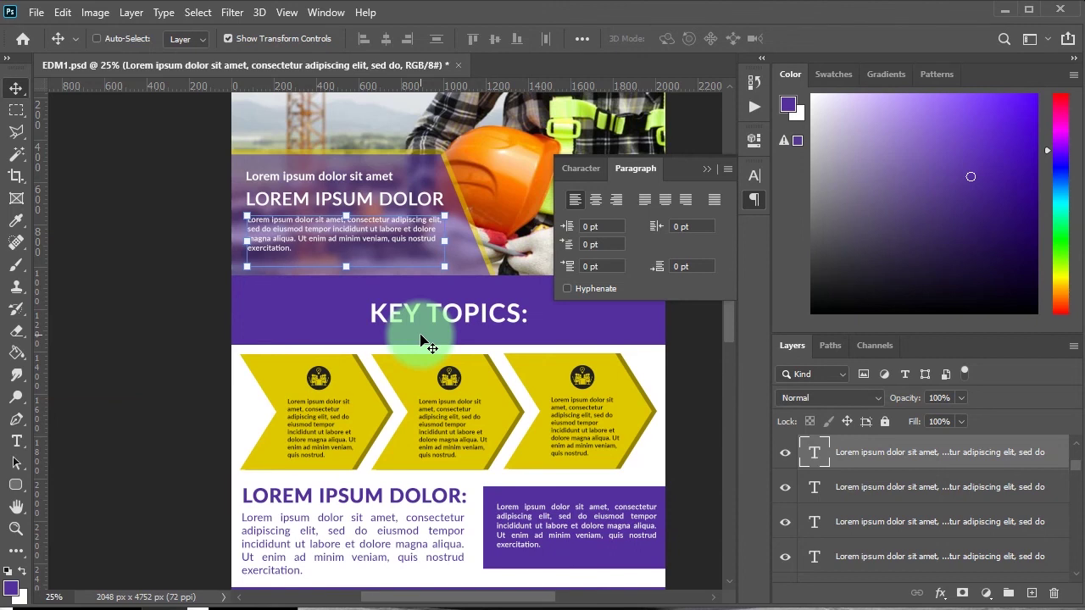
pyautogui.hotkey('ctrl', '0')
pyautogui.keyDown('ctrl'); pyautogui.click(641, 343); pyautogui.keyUp('ctrl')
pyautogui.click(753, 196)
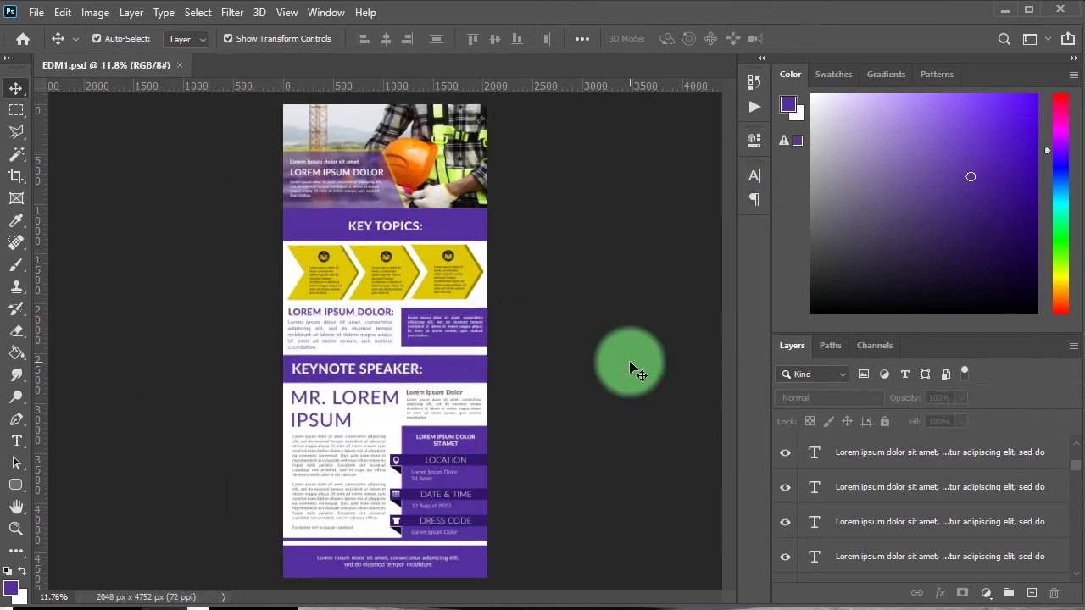
# Export the flyer as EDM1.jpg in JPEG format.
pyautogui.hotkey('ctrl', 'shift', 's')
pyautogui.click(412, 489)
pyautogui.press('Return')
pyautogui.press('Return')
# Delete the leftover asset images from the EDM1 folder, leaving EDM1.jpg and EDM1.psd.
pyautogui.click(424, 194)
pyautogui.keyDown('ctrl'); pyautogui.click(520, 194); pyautogui.keyUp('ctrl')
pyautogui.keyDown('ctrl'); pyautogui.click(424, 339); pyautogui.keyUp('ctrl')
pyautogui.keyDown('ctrl'); pyautogui.click(907, 230); pyautogui.keyUp('ctrl')
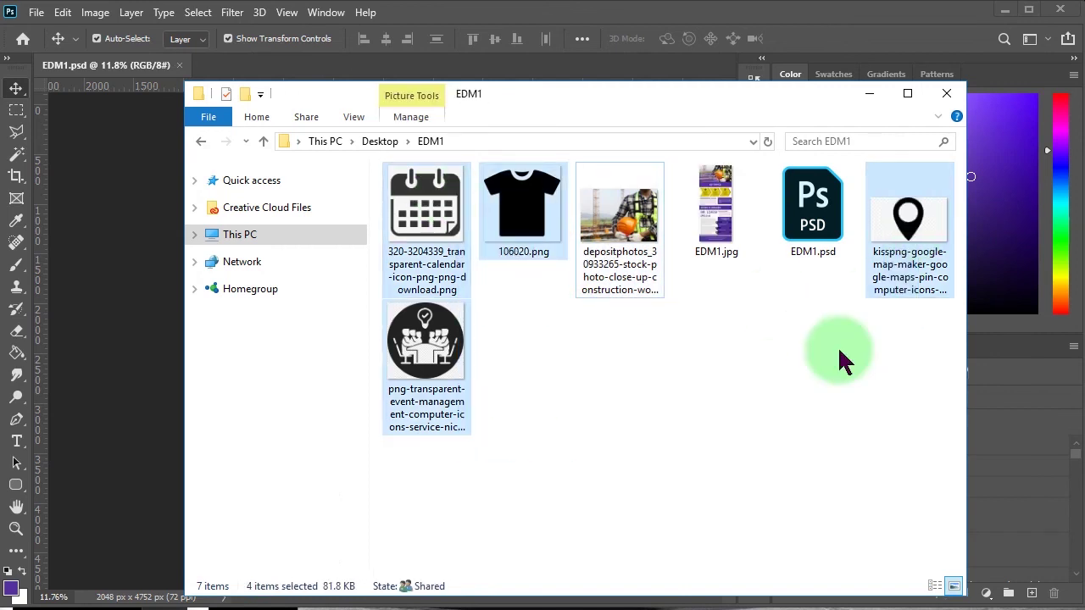
pyautogui.press('Delete')
pyautogui.press('Delete')
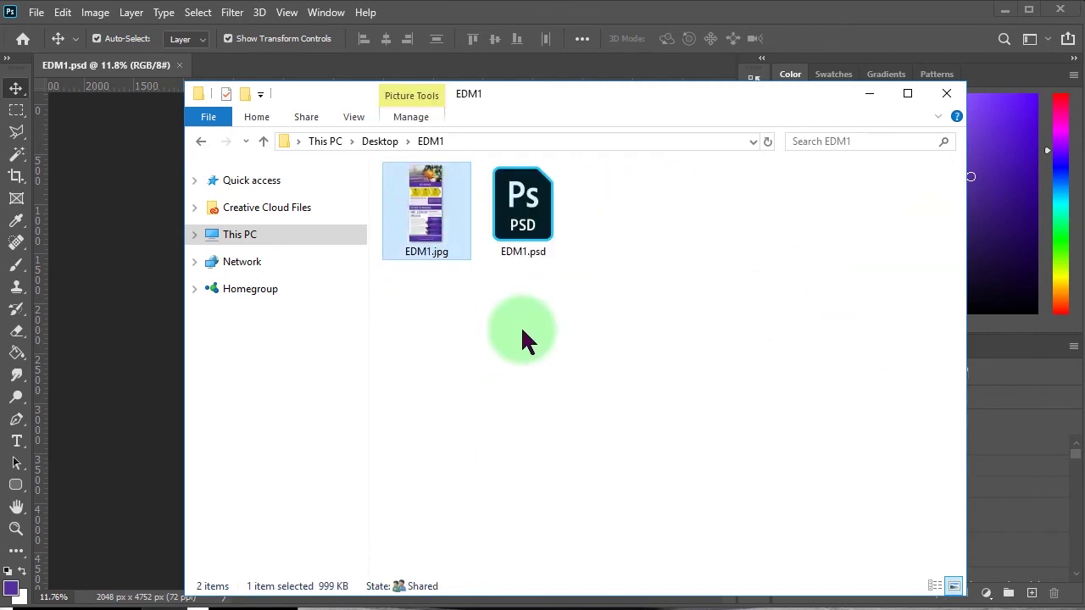
# Preview EDM1.jpg in an enlarged Photos window, then close it and return to Photoshop.
pyautogui.doubleClick(432, 237)
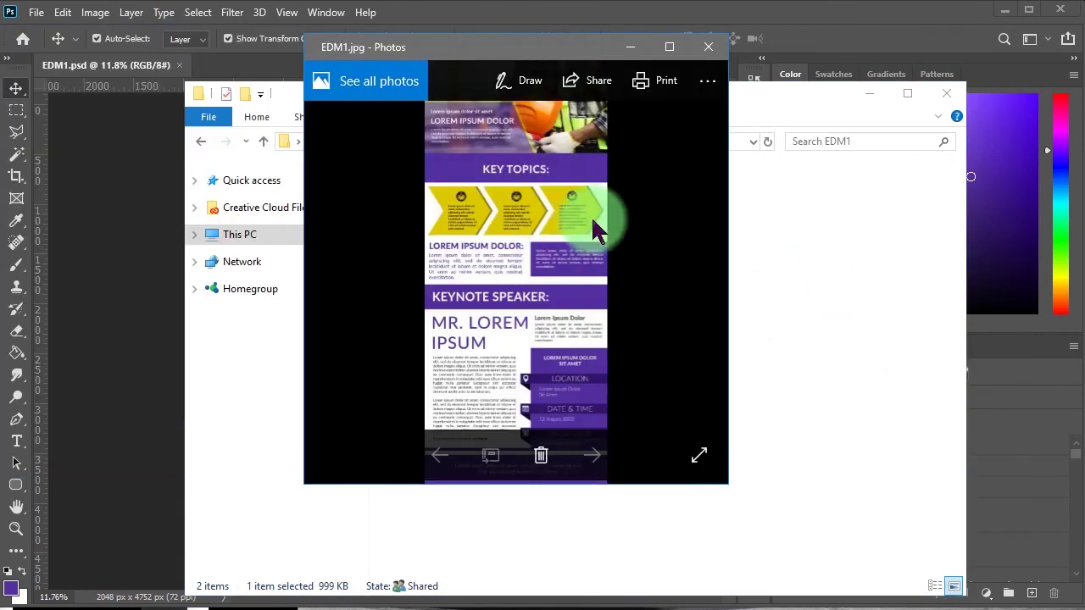
pyautogui.moveTo(726, 555); pyautogui.dragTo(896, 573)
pyautogui.scroll(1, 631, 250)
pyautogui.scroll(-5, 726, 218)
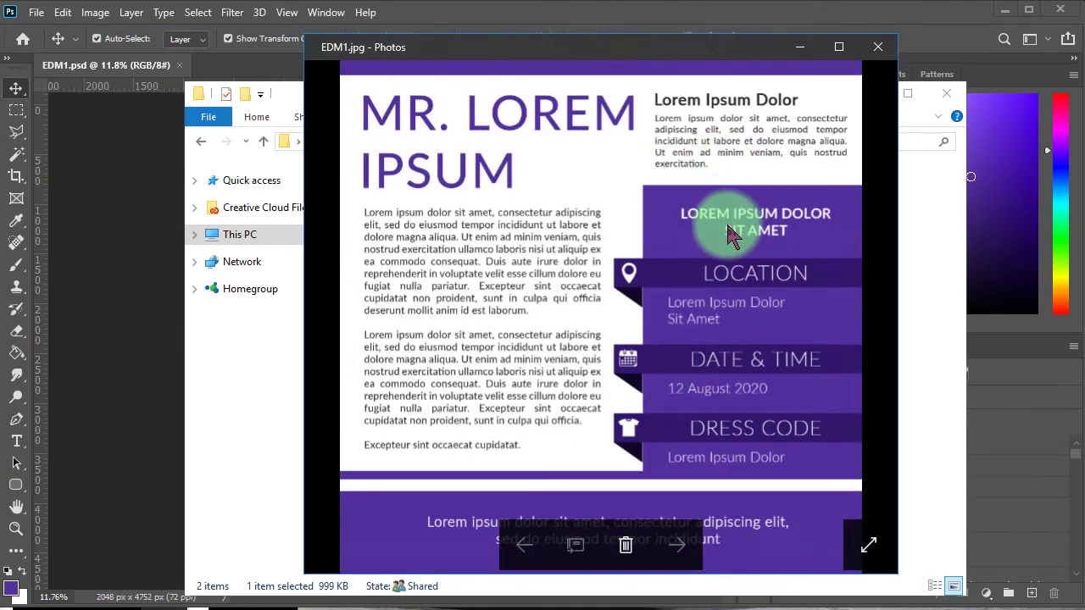
pyautogui.scroll(5, 654, 447)
pyautogui.scroll(2, 653, 448)
pyautogui.click(879, 44)
pyautogui.click(339, 53)
pyautogui.click(243, 229)
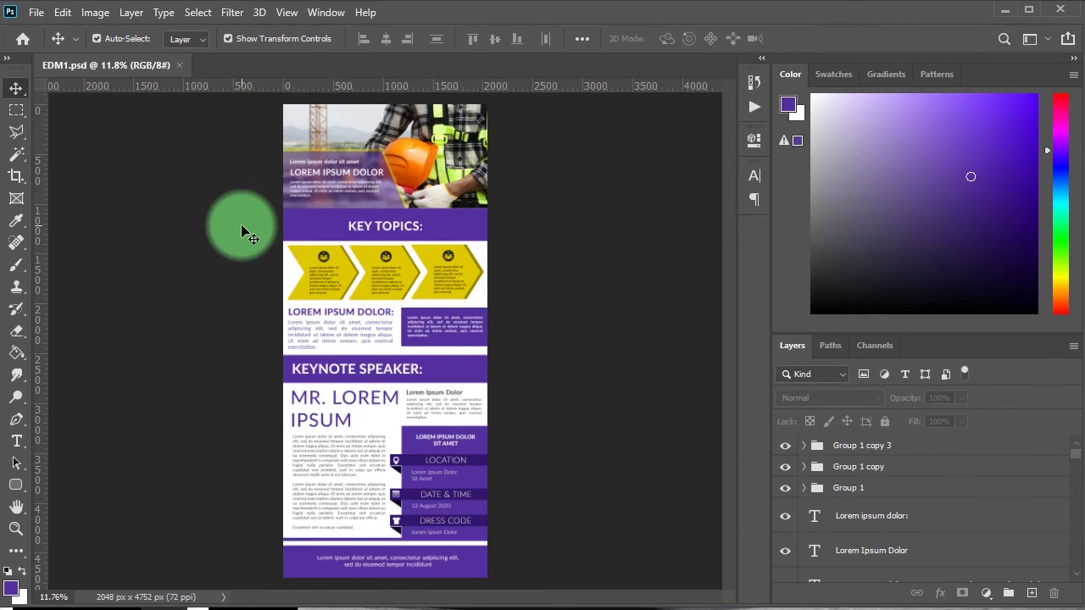
pyautogui.hotkey('ctrl', '+')
pyautogui.hotkey('ctrl', '+')
pyautogui.hotkey('ctrl', '+')
pyautogui.hotkey('ctrl', '+')
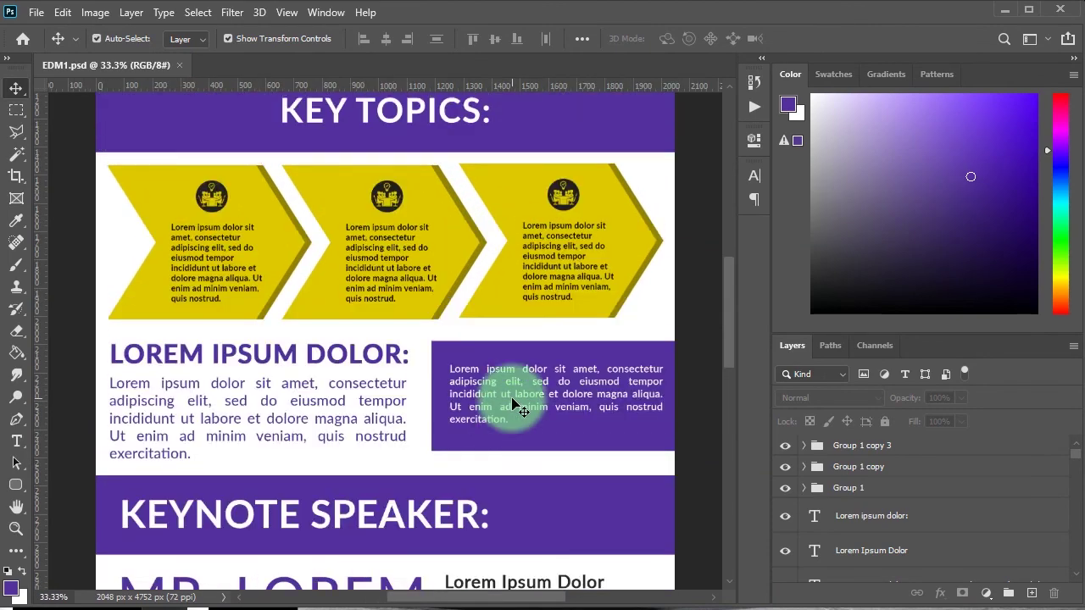
pyautogui.scroll(5, 520, 411)
pyautogui.scroll(-2, 520, 411)
pyautogui.scroll(-4, 520, 411)
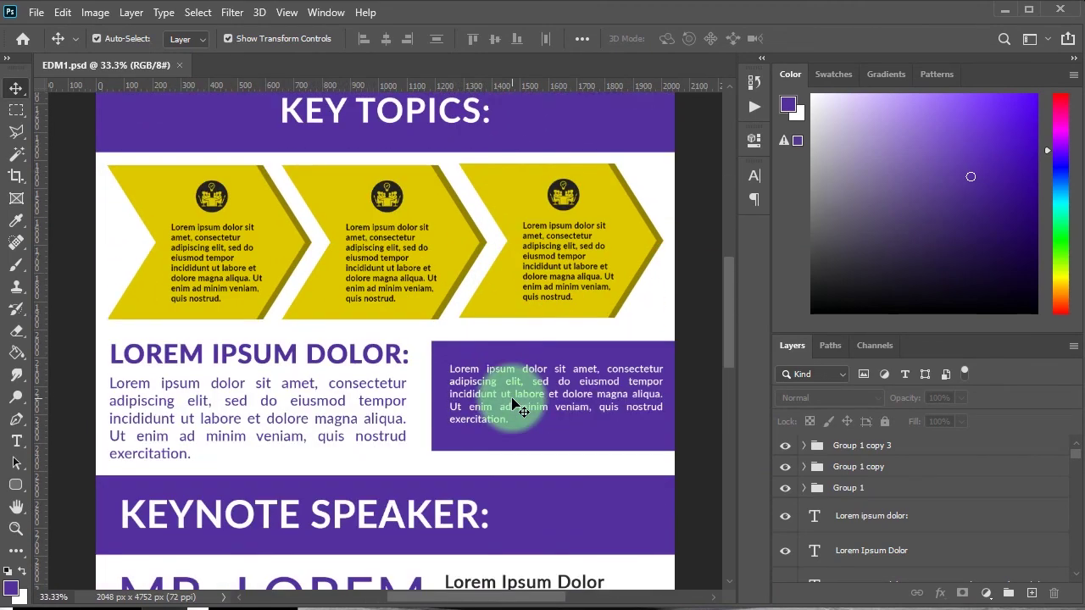
pyautogui.scroll(-6, 521, 411)
pyautogui.scroll(-3, 520, 411)
pyautogui.scroll(2, 520, 411)
pyautogui.scroll(5, 520, 410)
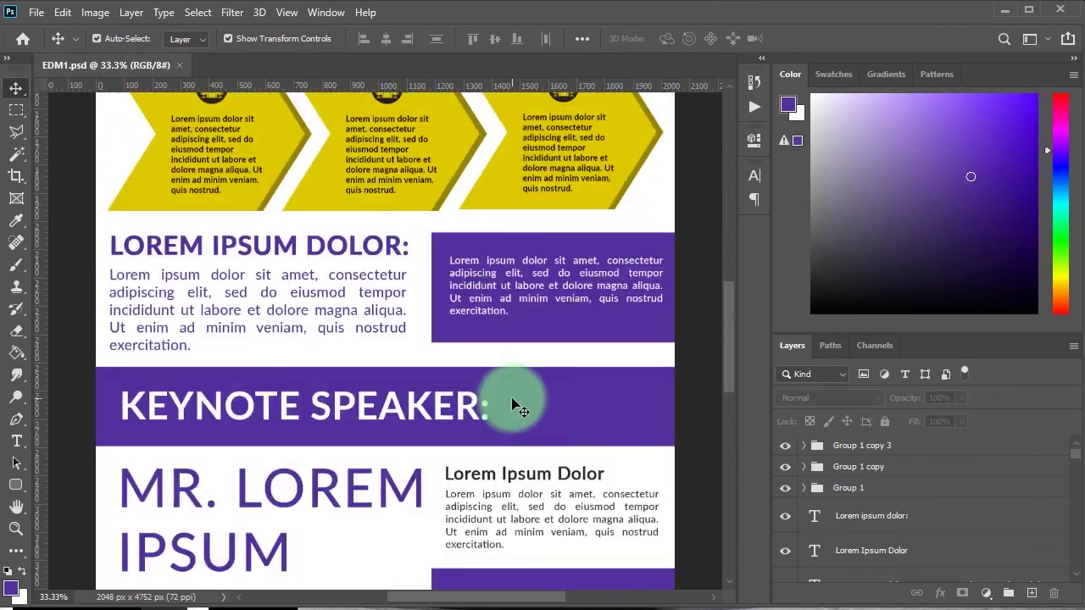
pyautogui.scroll(5, 521, 411)
pyautogui.scroll(1, 521, 411)
pyautogui.scroll(-5, 514, 405)
pyautogui.scroll(-5, 513, 405)
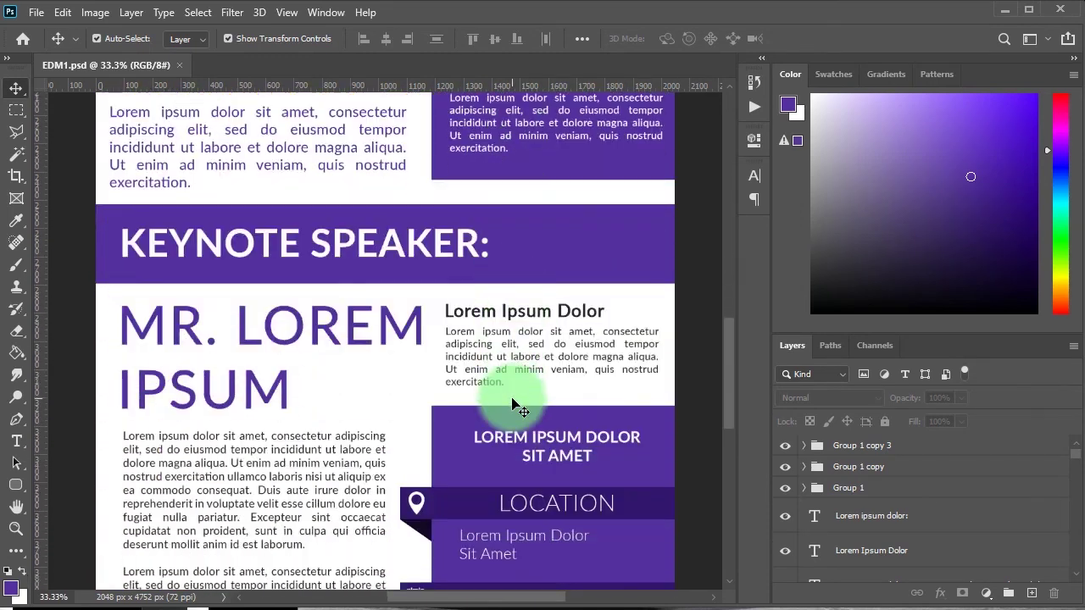